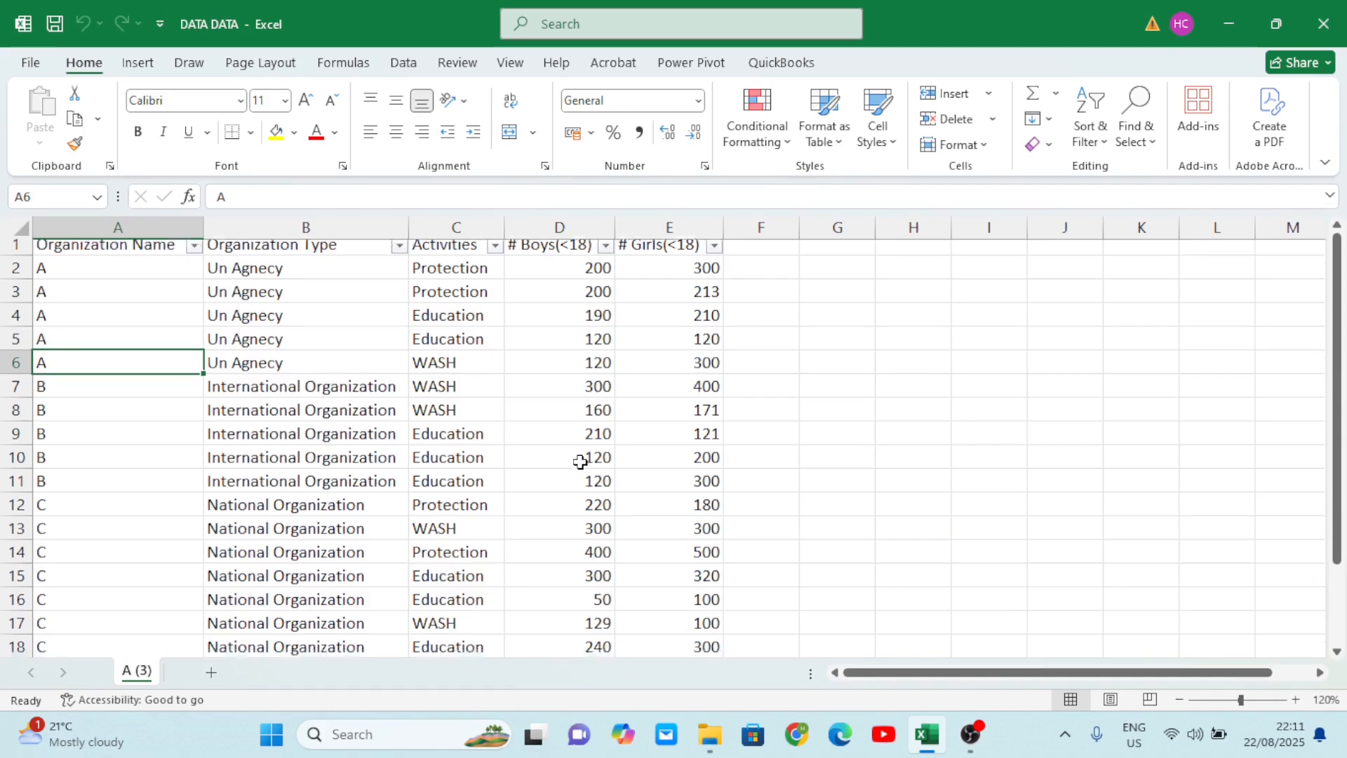
- Examine the Activities, # Boys(<18) and # Girls(<18) columns of the source data on sheet A (3)
scroll(581, 461, up, 3)
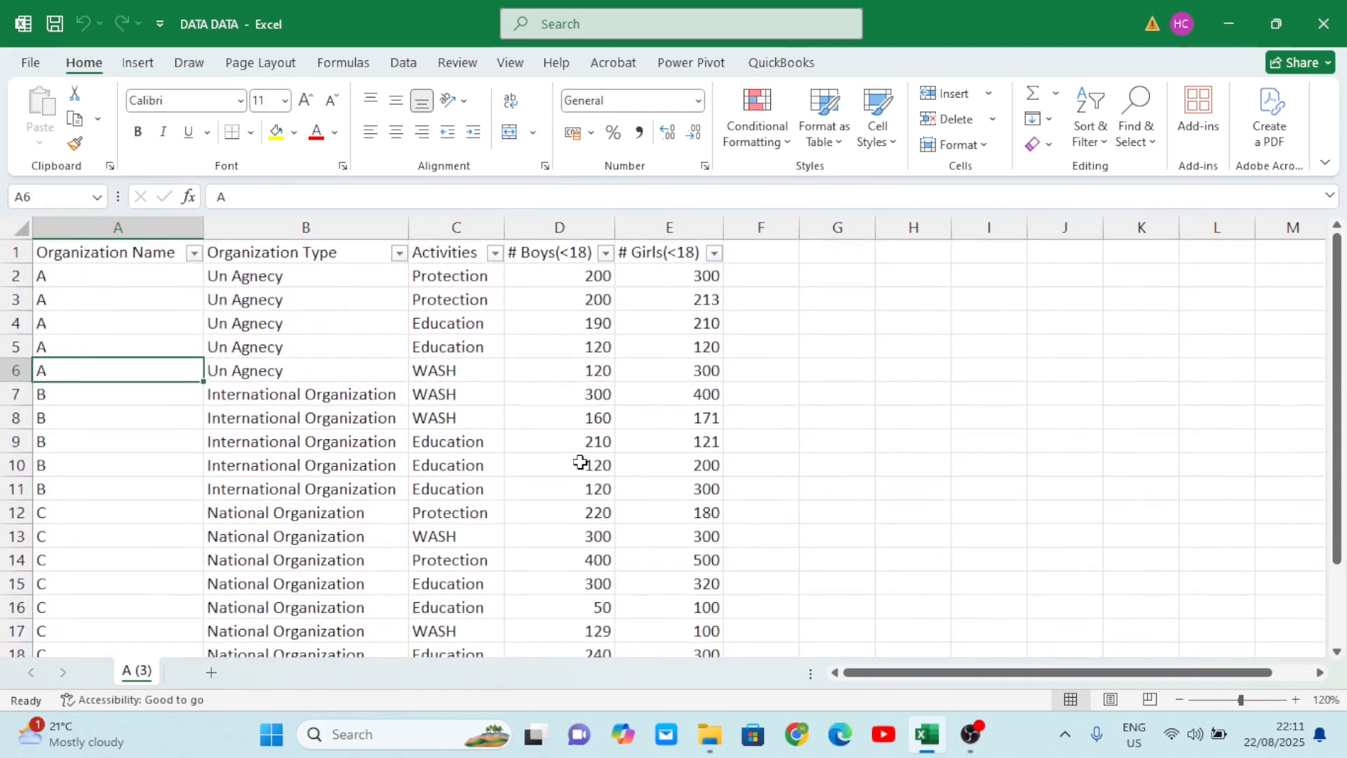
scroll(580, 461, down, 1)
scroll(580, 461, up, 1)
scroll(580, 461, down, 1)
scroll(580, 461, up, 1)
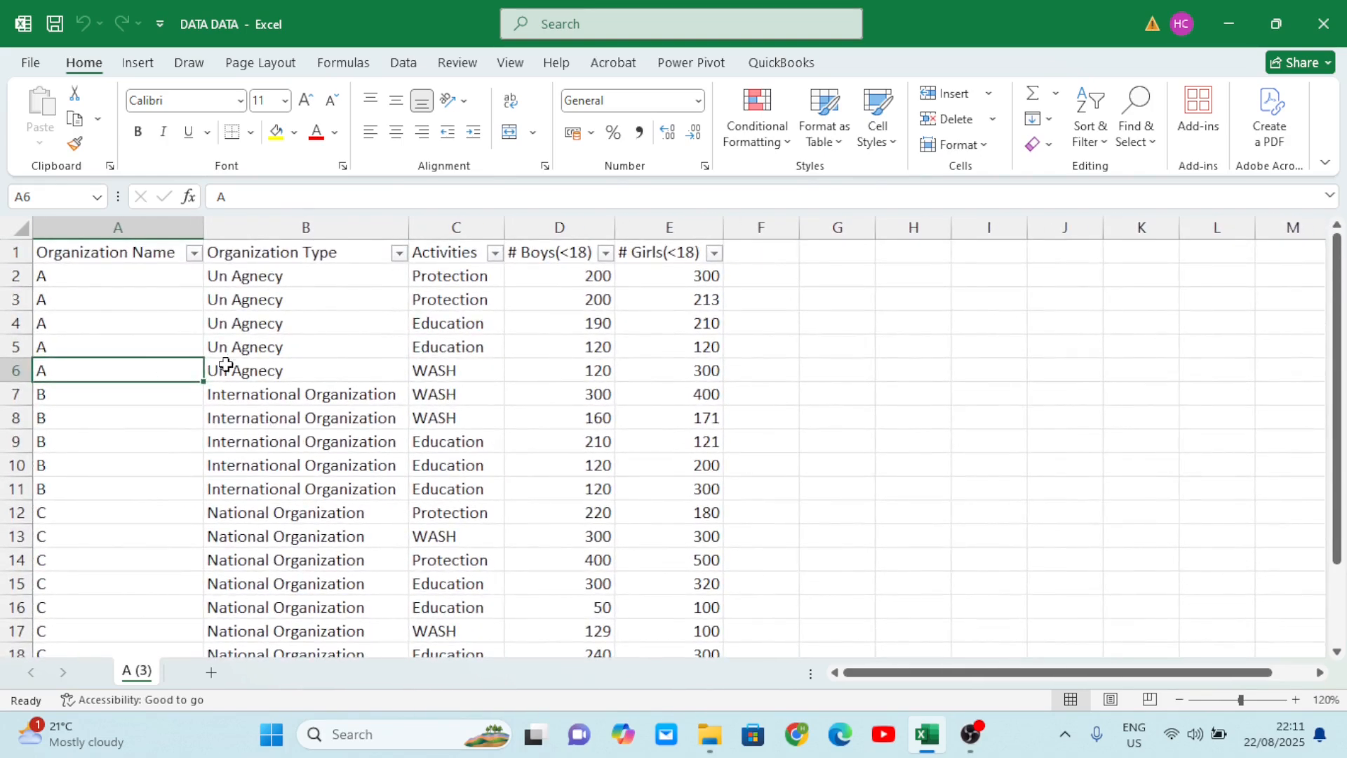
click(559, 219)
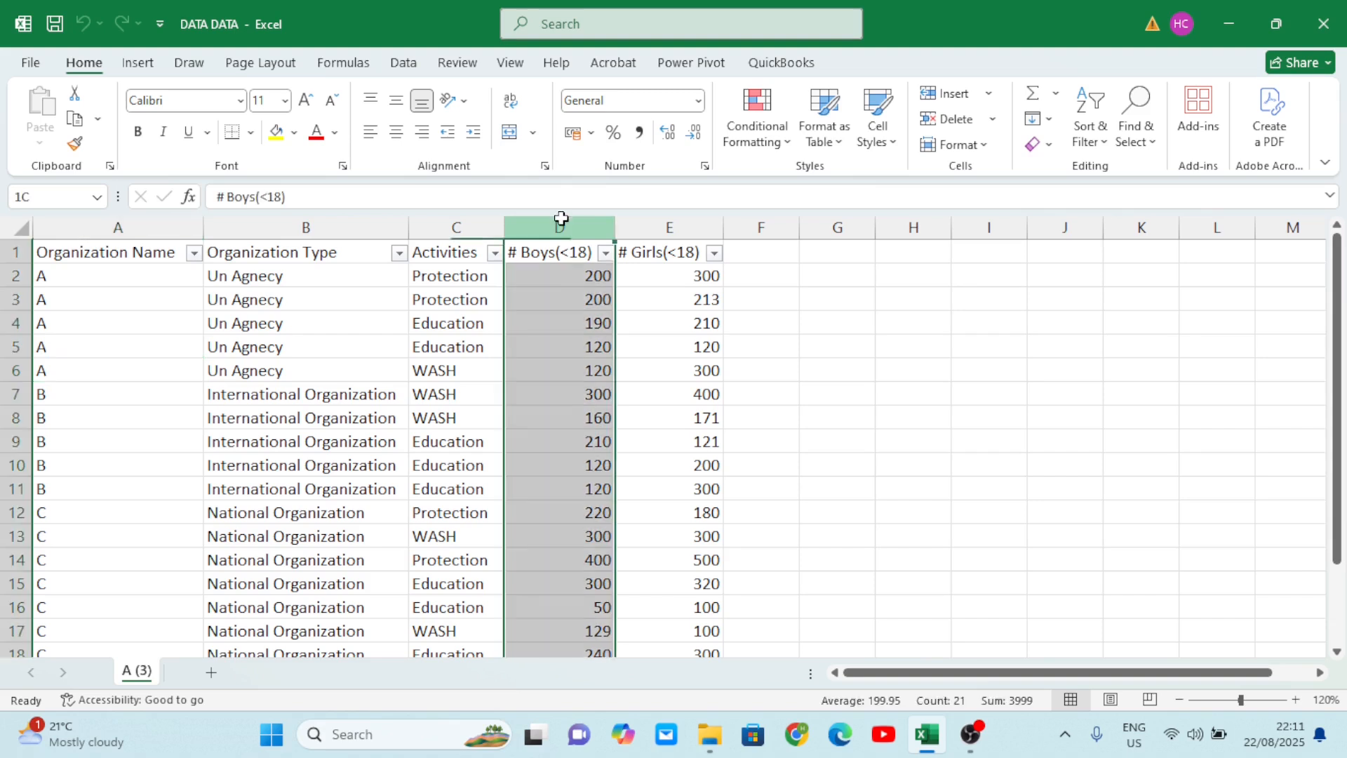
click(652, 221)
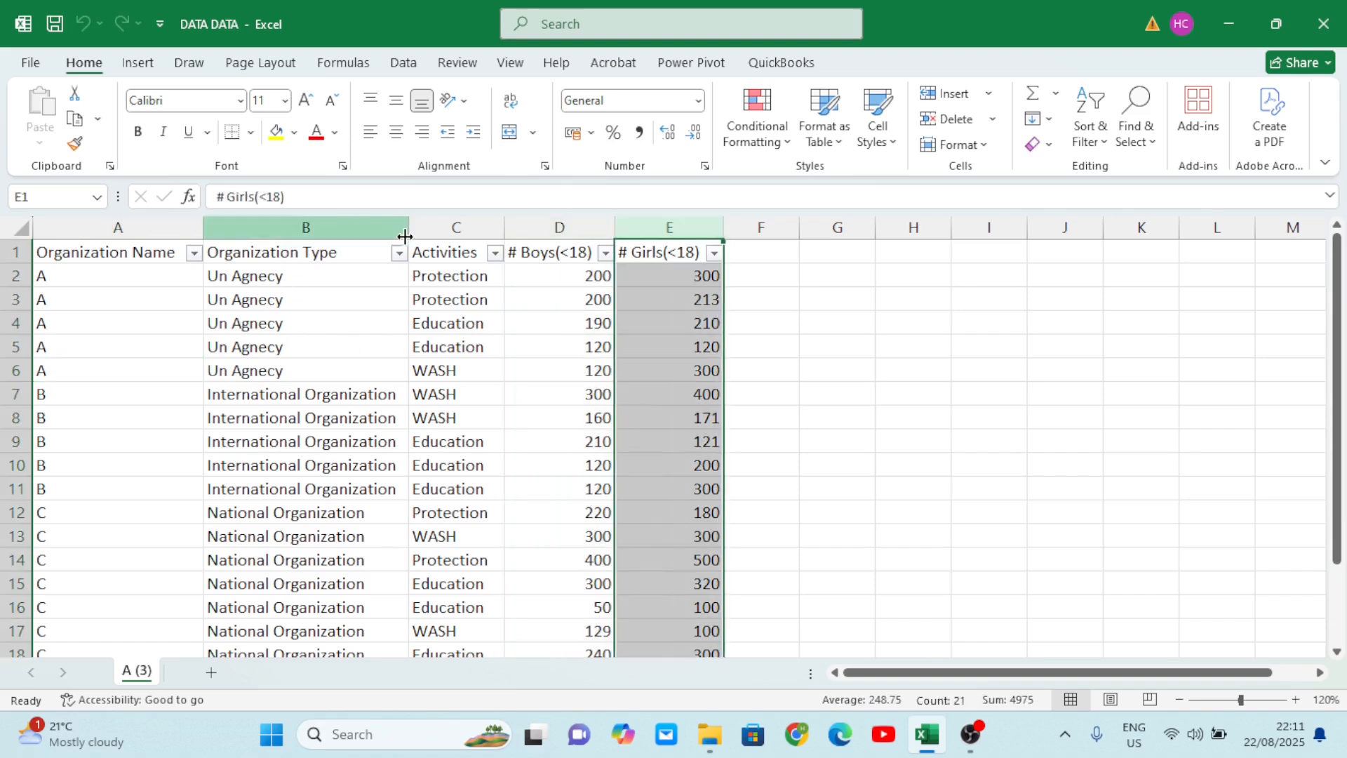
click(438, 223)
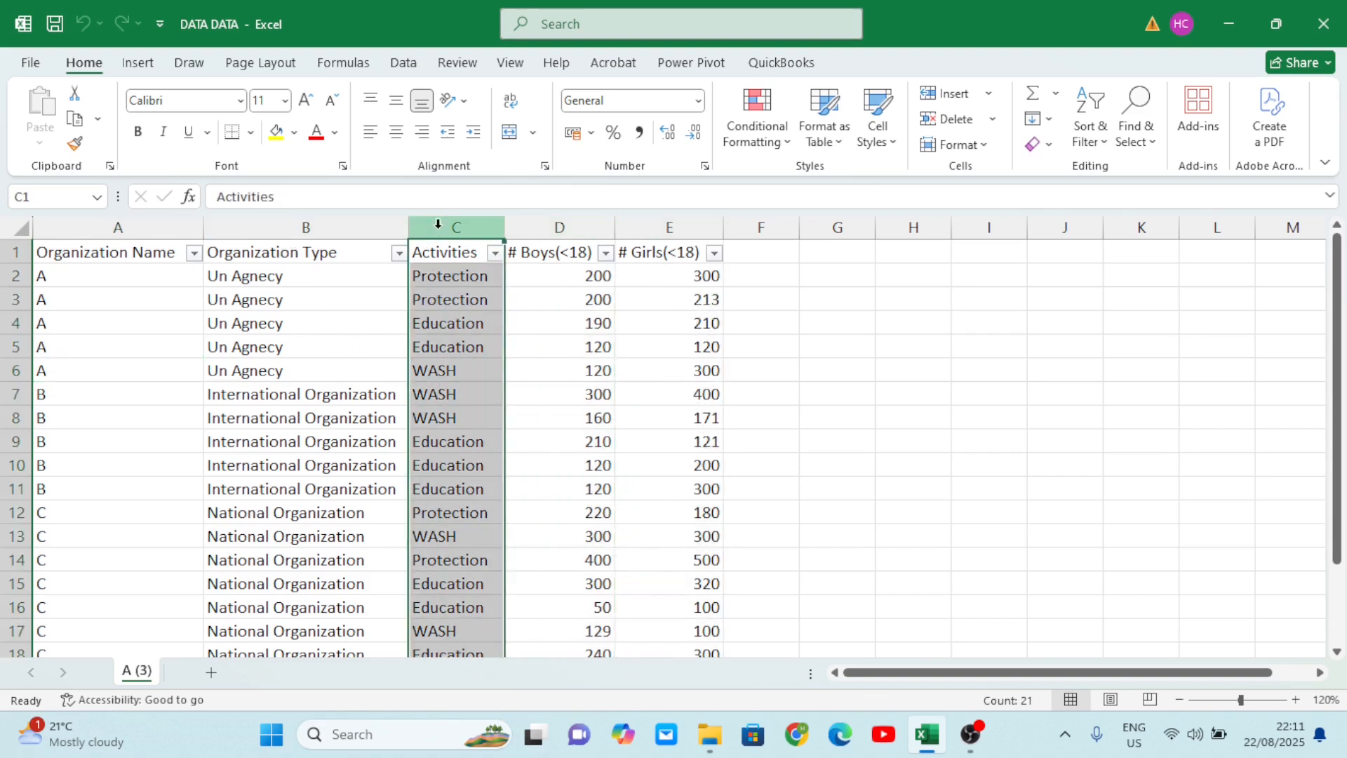
click(560, 223)
click(674, 226)
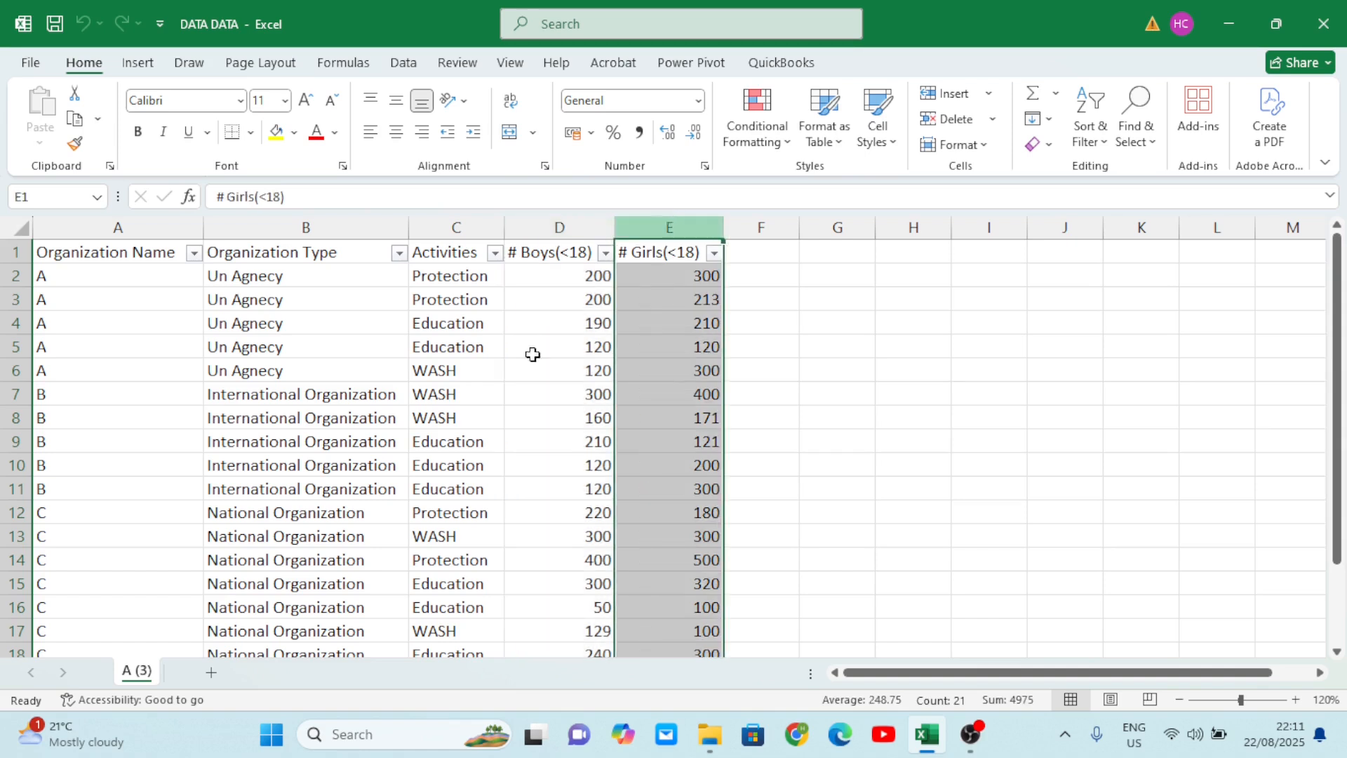
- Create a PivotTable from the data range A1:E21 of sheet A (3) on a new worksheet
click(358, 321)
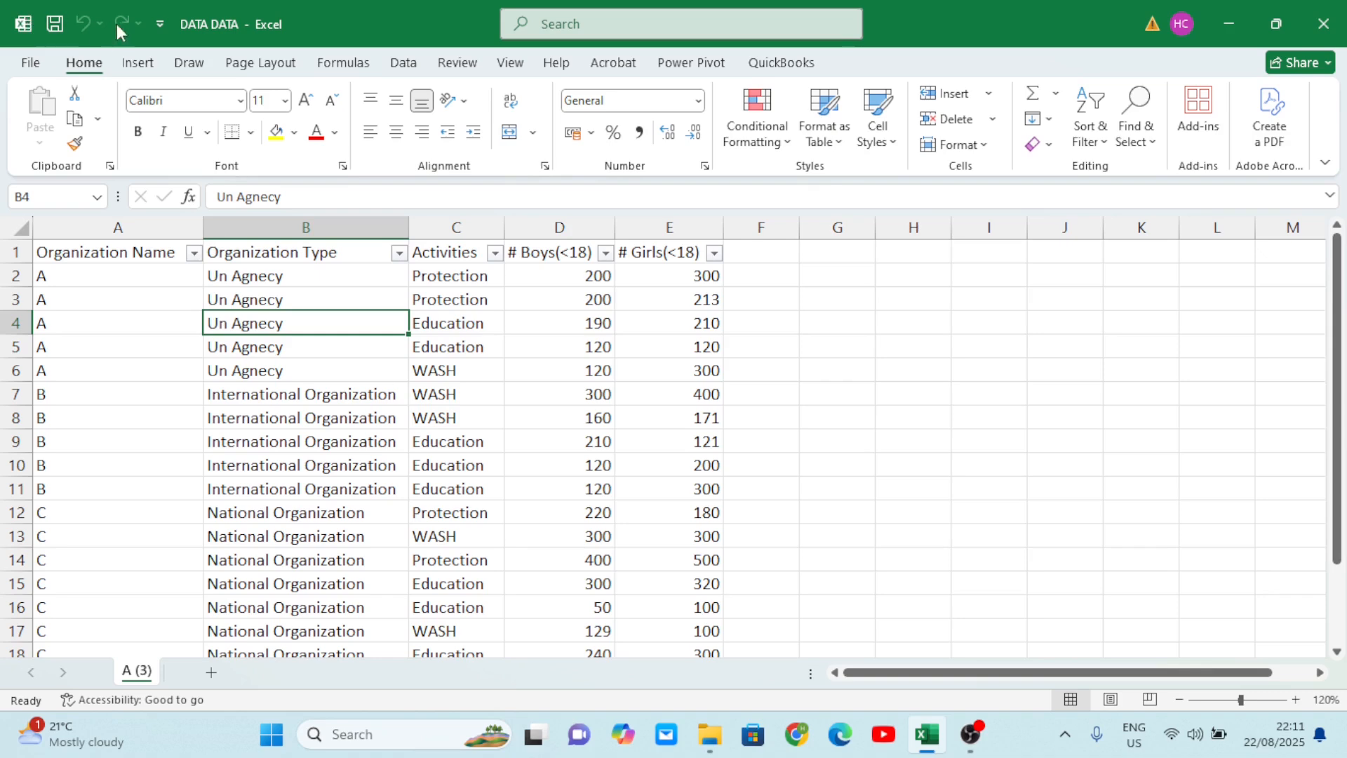
click(137, 63)
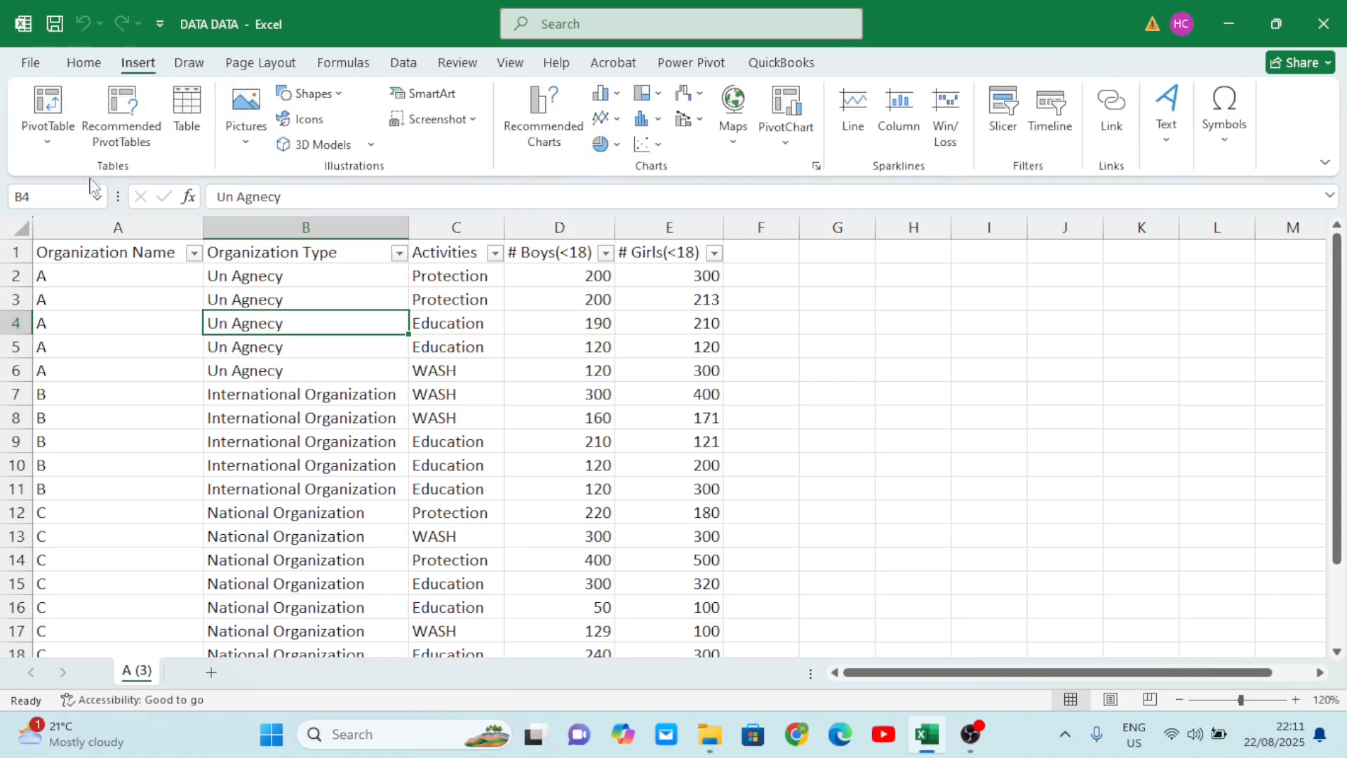
click(49, 134)
click(76, 174)
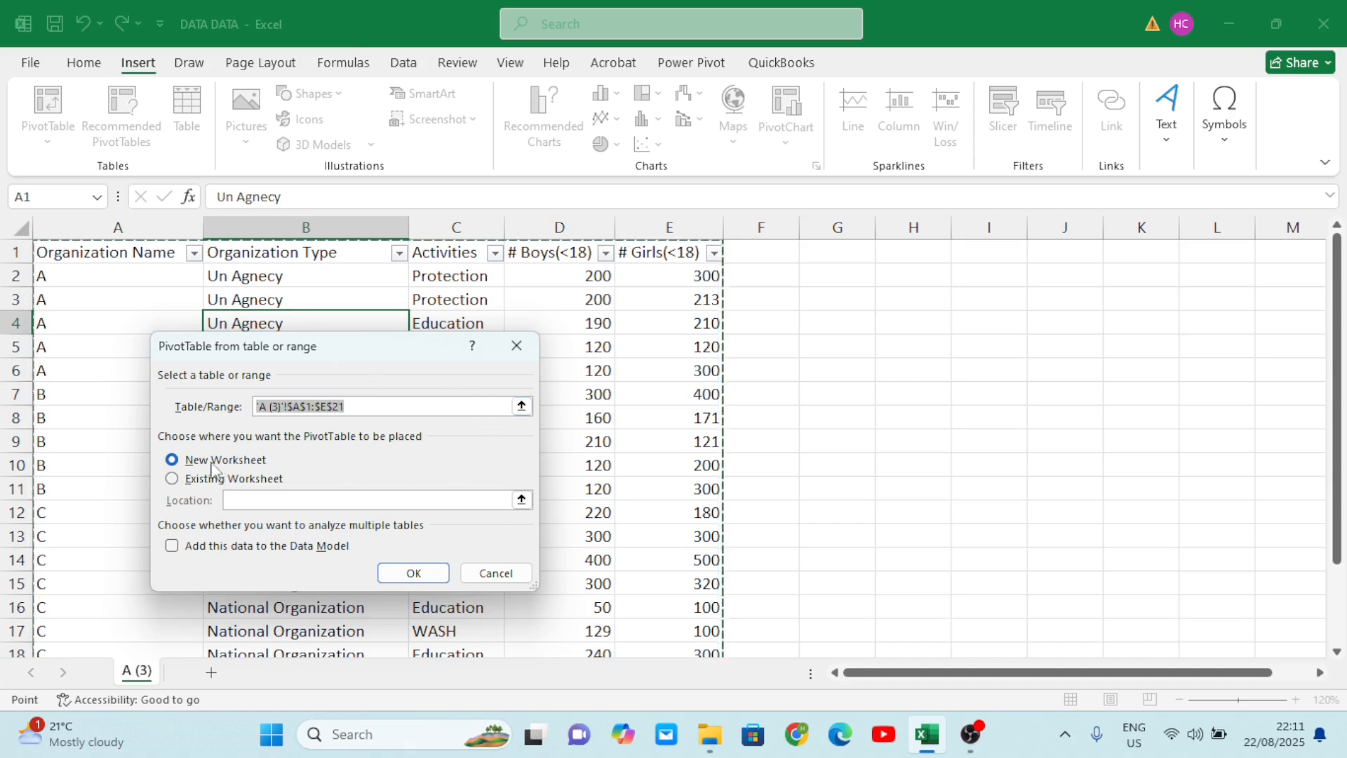
click(407, 573)
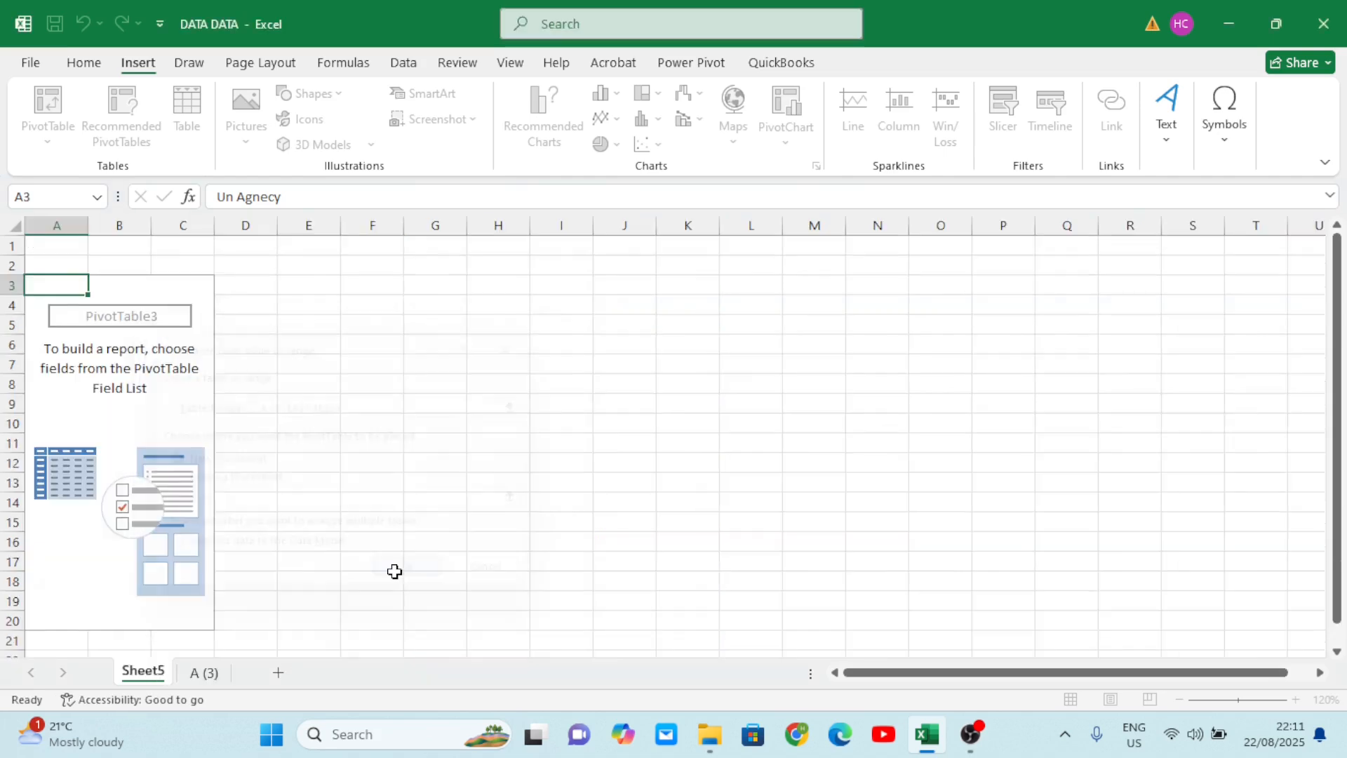
- Rename the new PivotTable sheet as Organization and select its empty PivotTable area
double_click(142, 673)
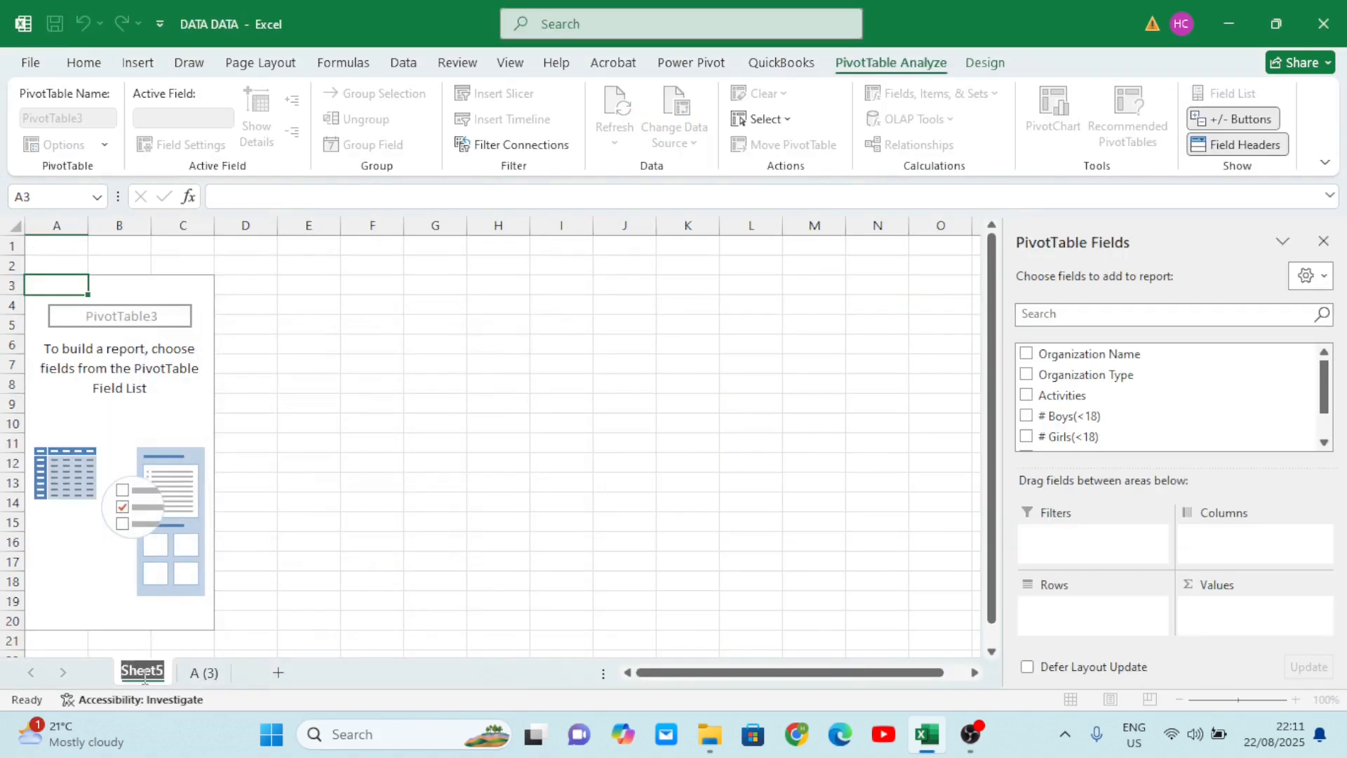
text(Organi)
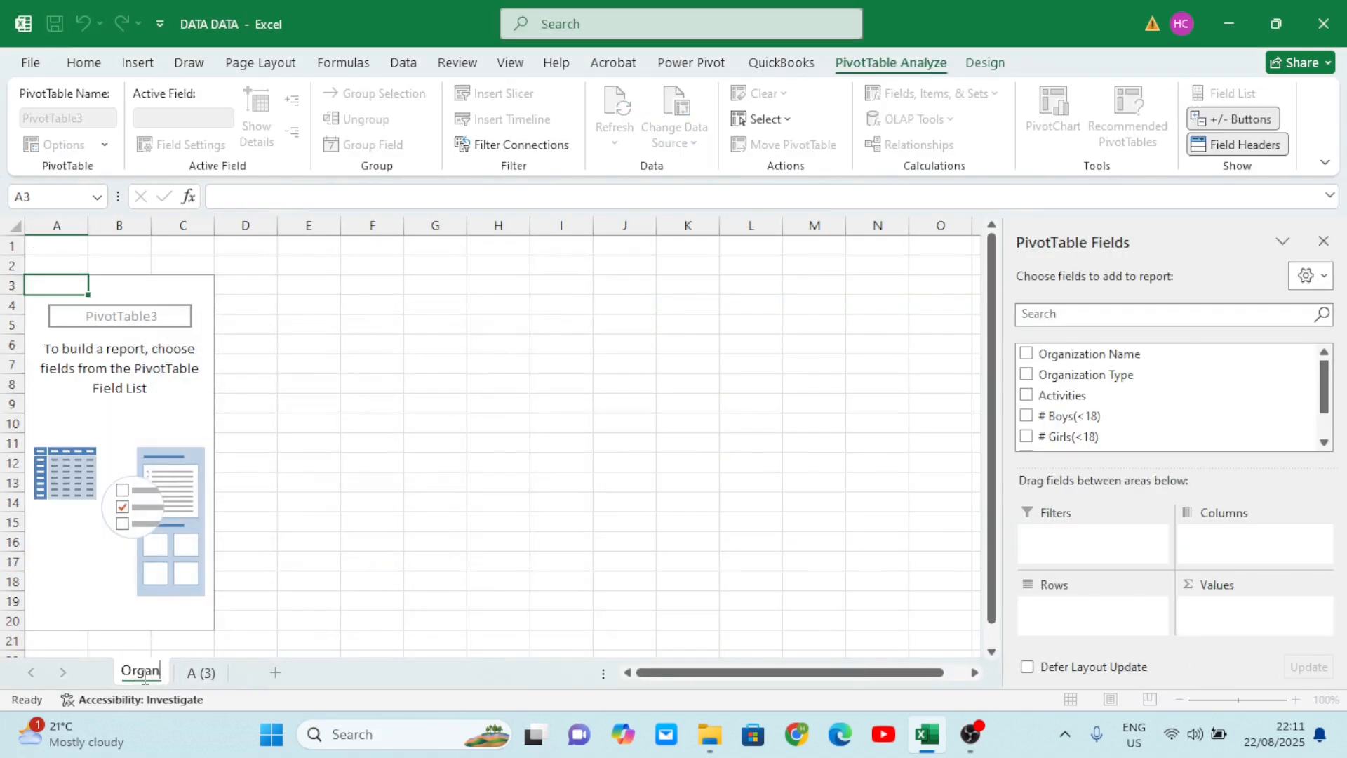
text(zation)
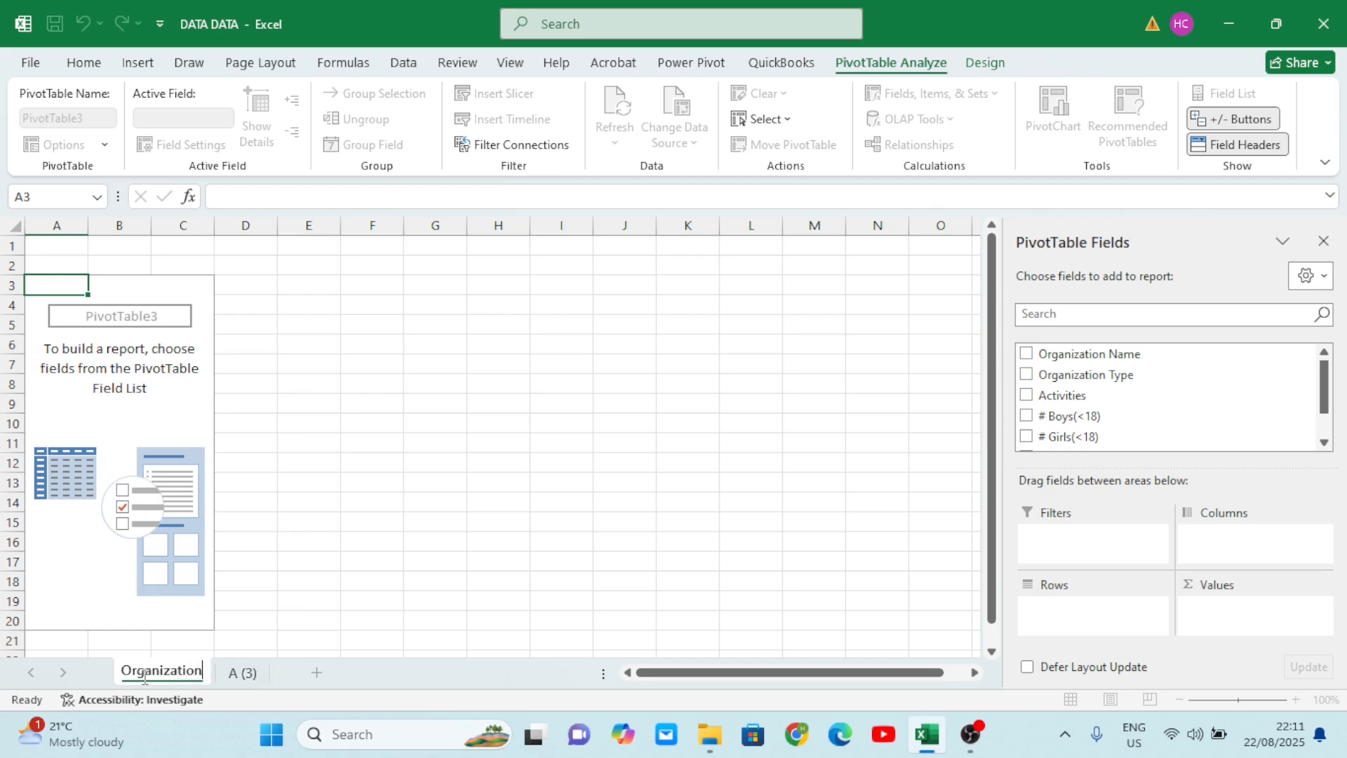
click(374, 385)
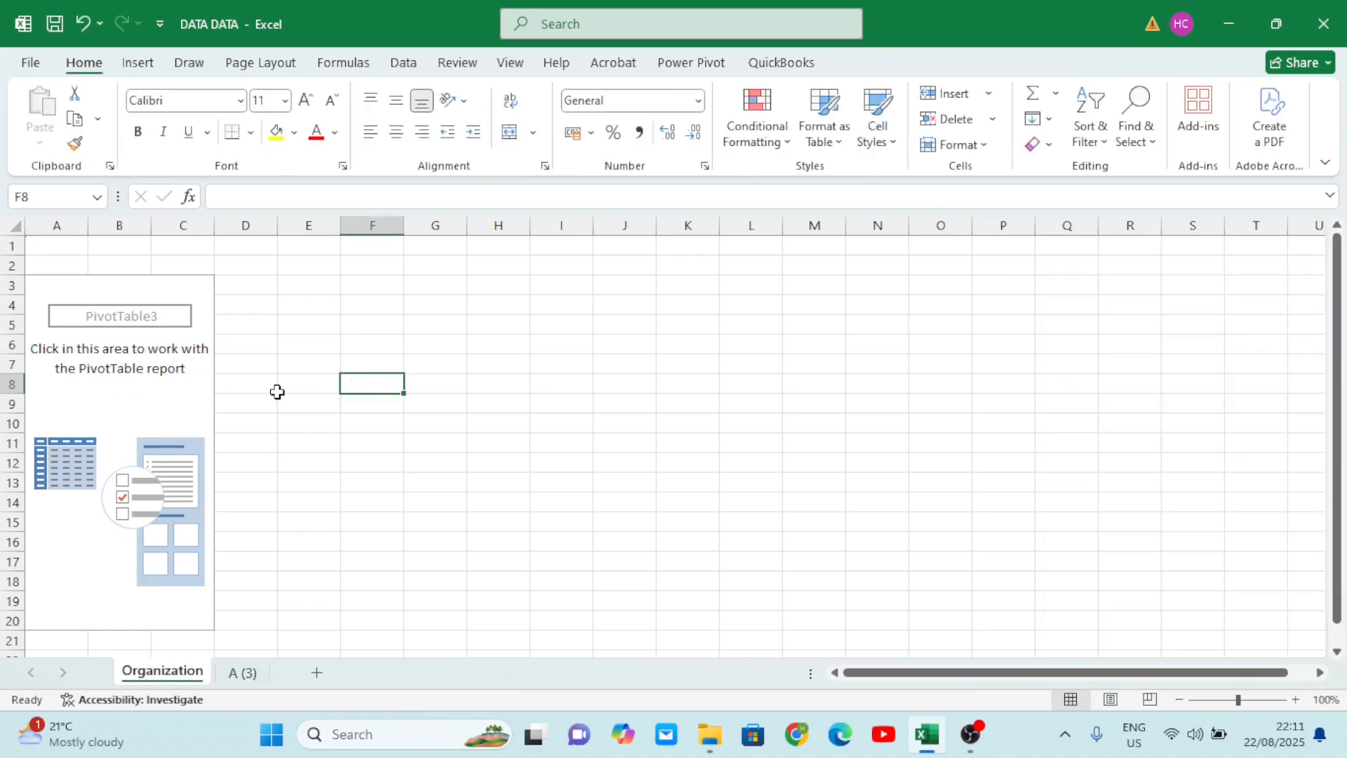
click(158, 397)
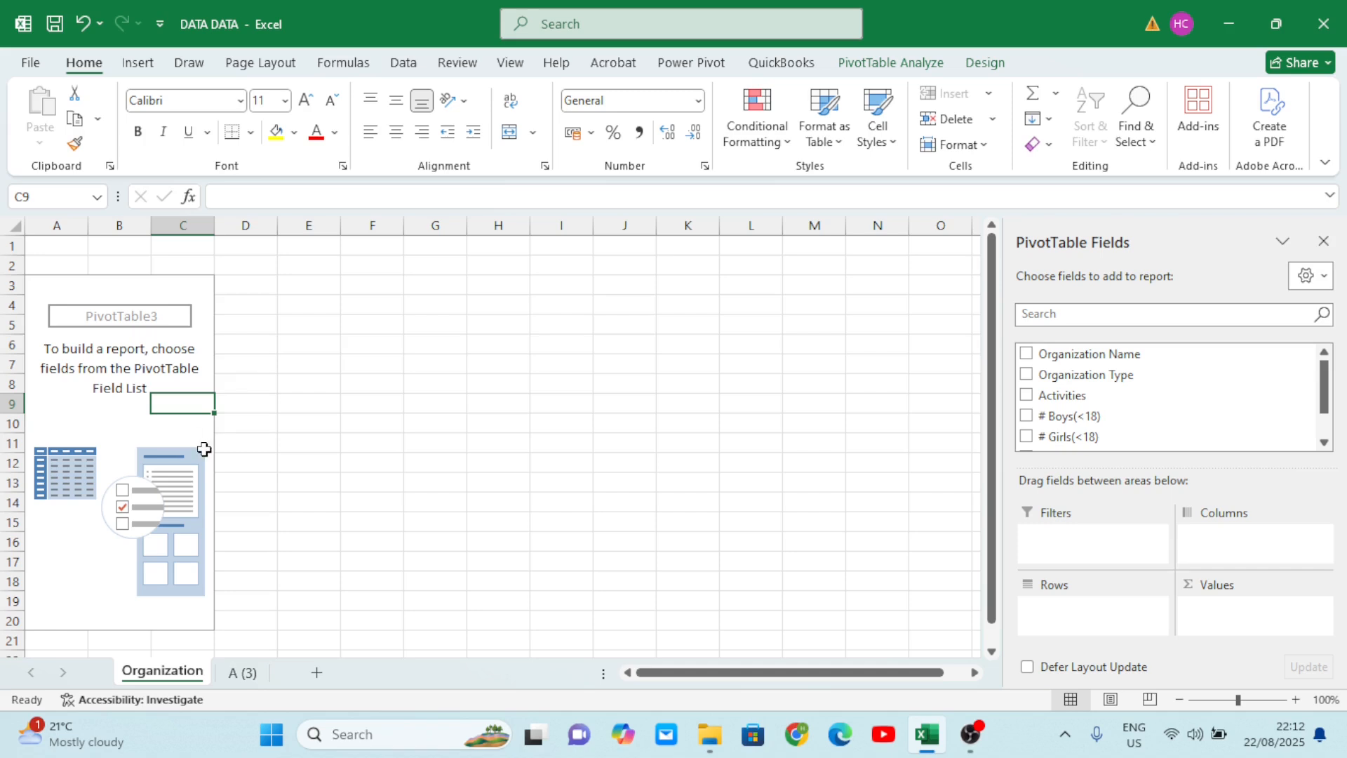
- Create a second PivotTable from range A1:E21 of sheet A (3), placed on another new worksheet
click(243, 672)
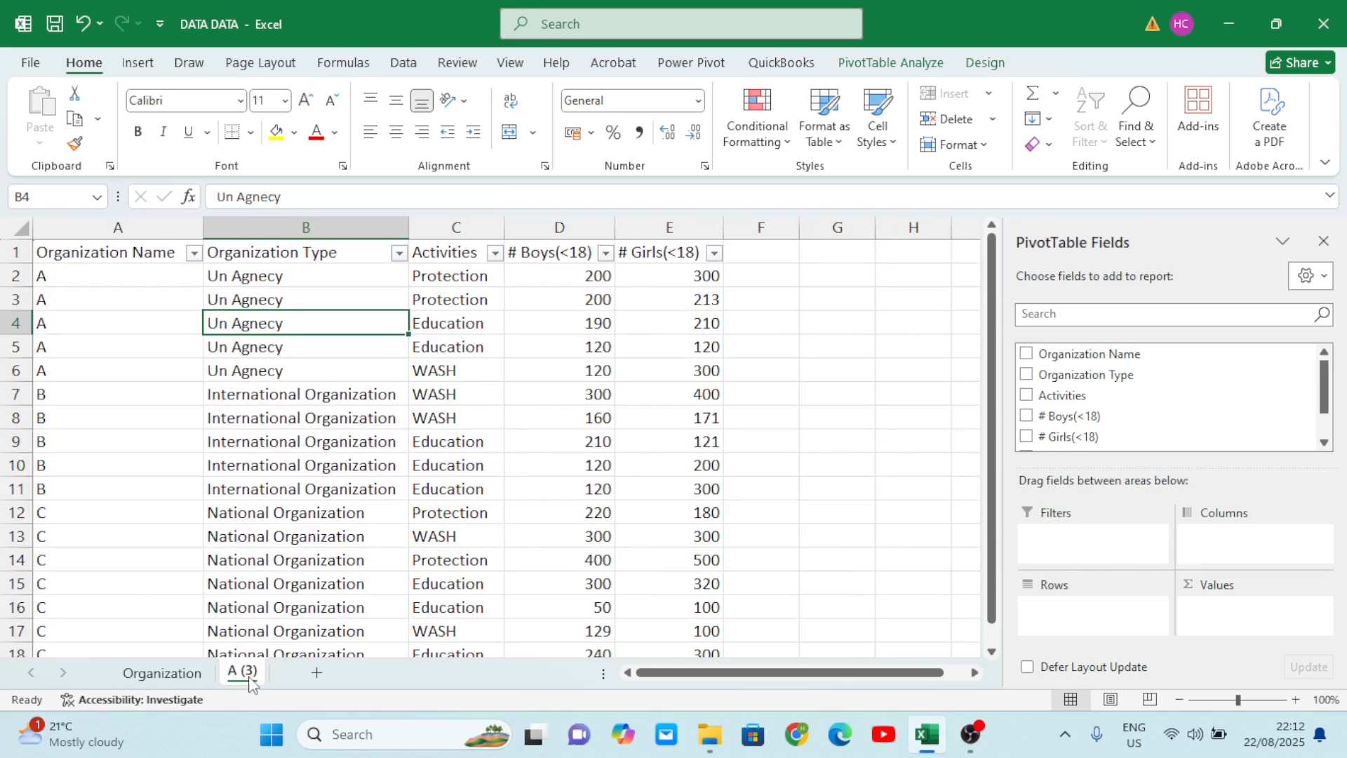
click(381, 390)
click(562, 424)
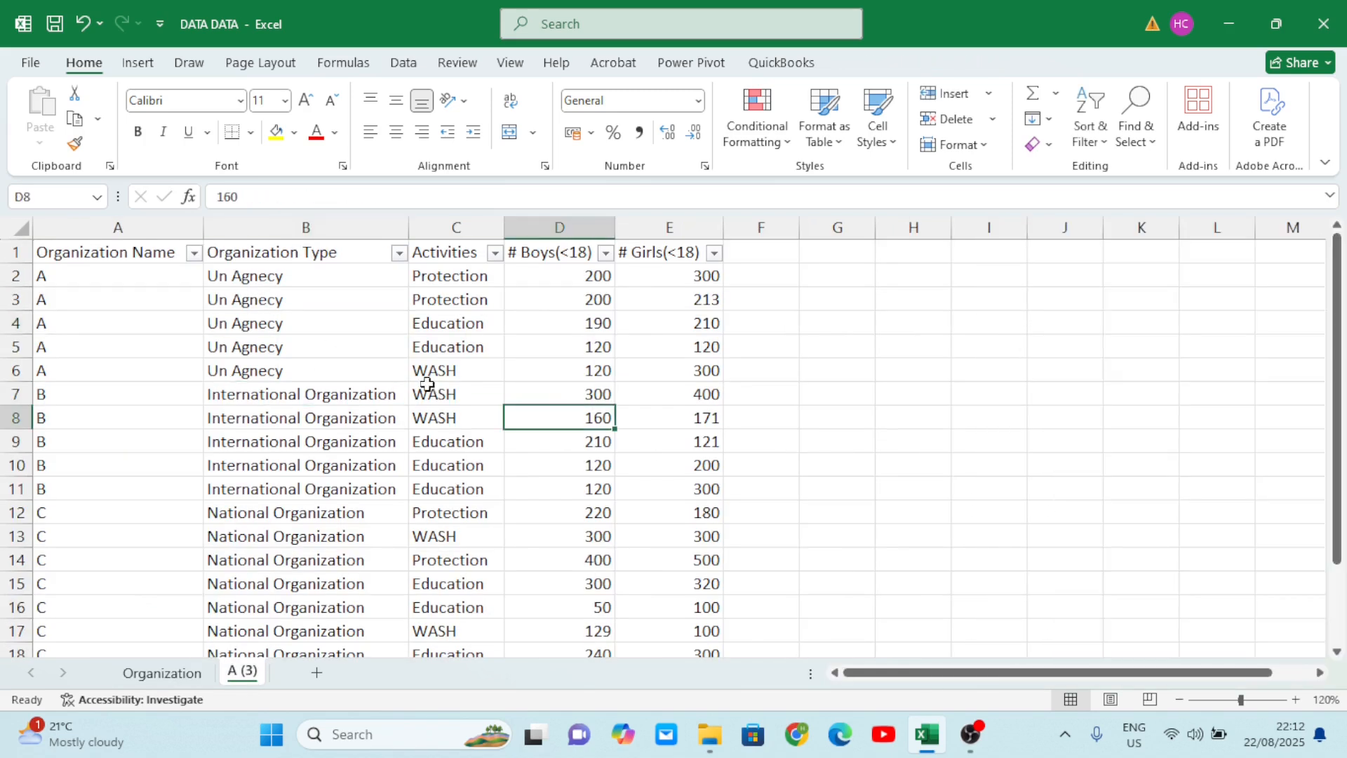
click(138, 63)
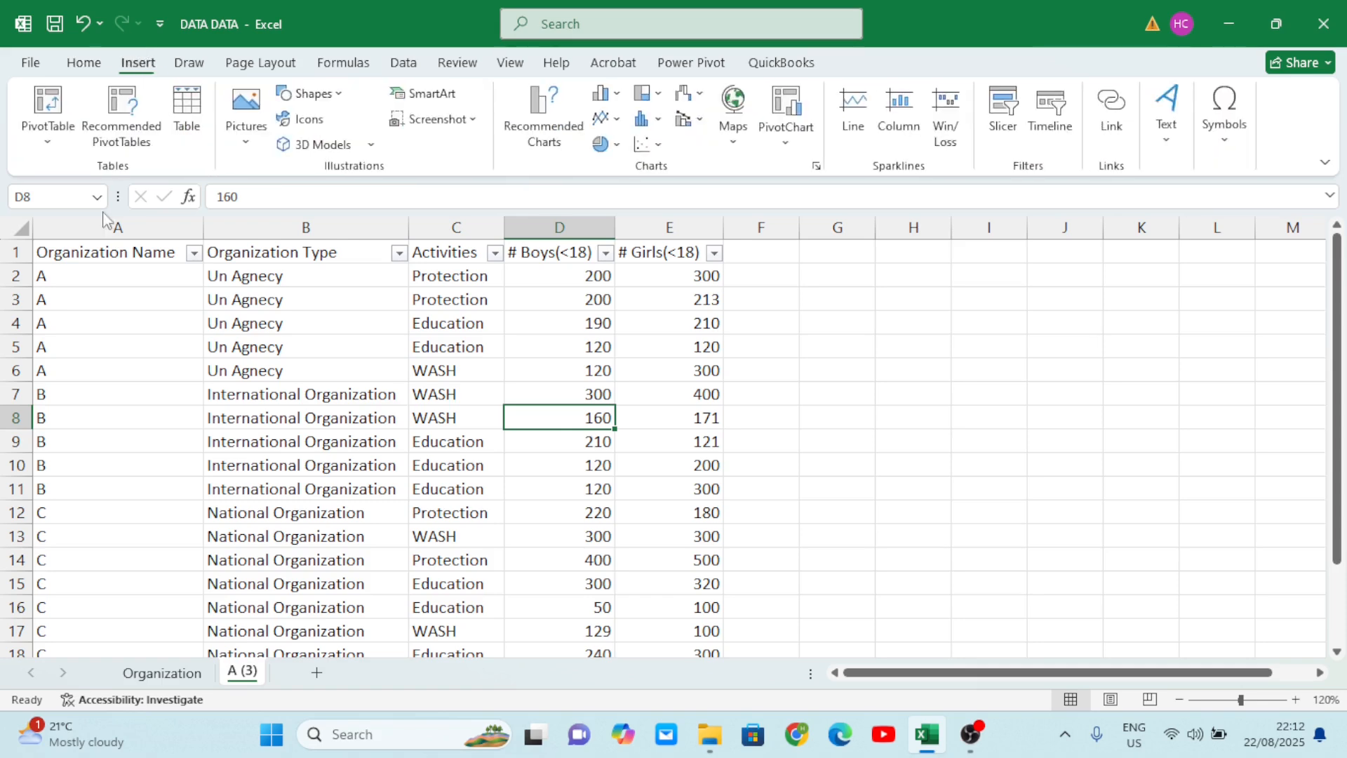
click(48, 130)
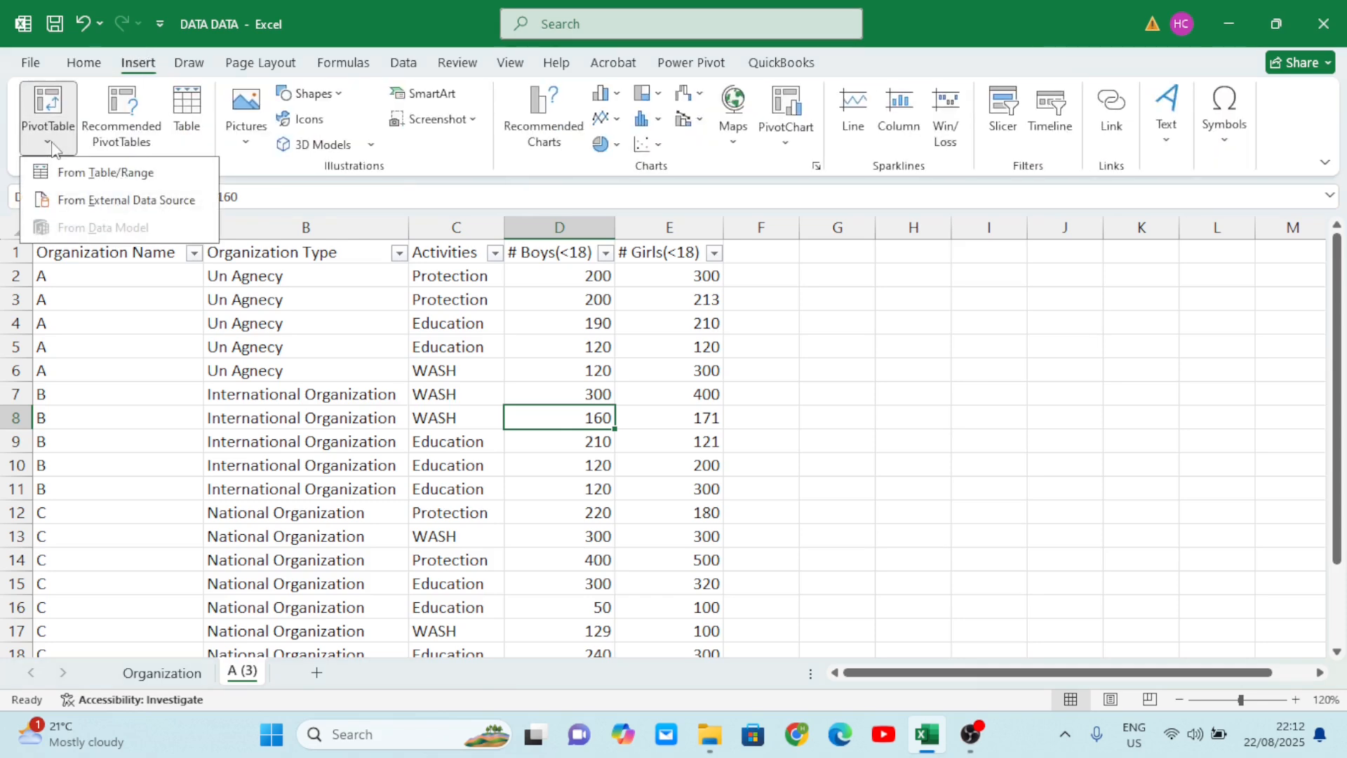
click(106, 181)
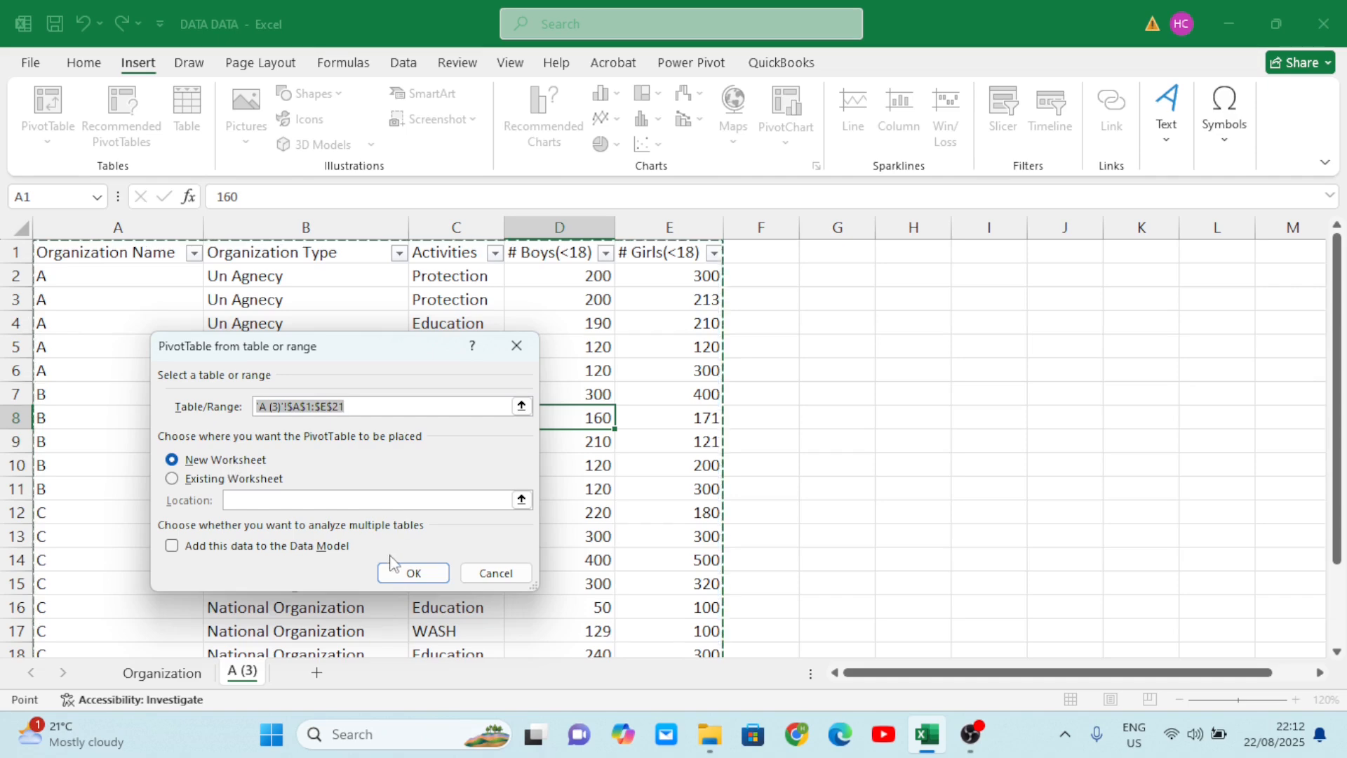
click(410, 572)
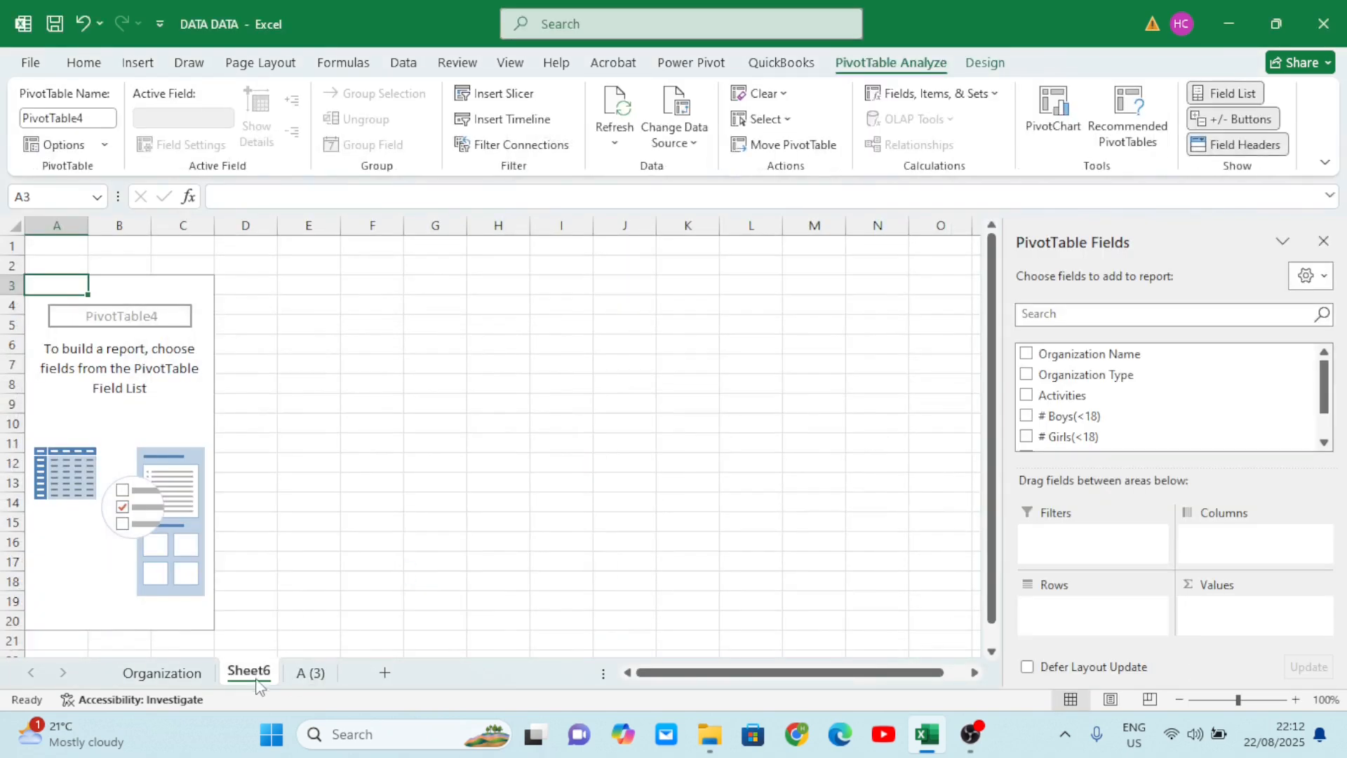
- Rename the second PivotTable sheet as Activities and select its empty PivotTable area
double_click(249, 671)
text(A)
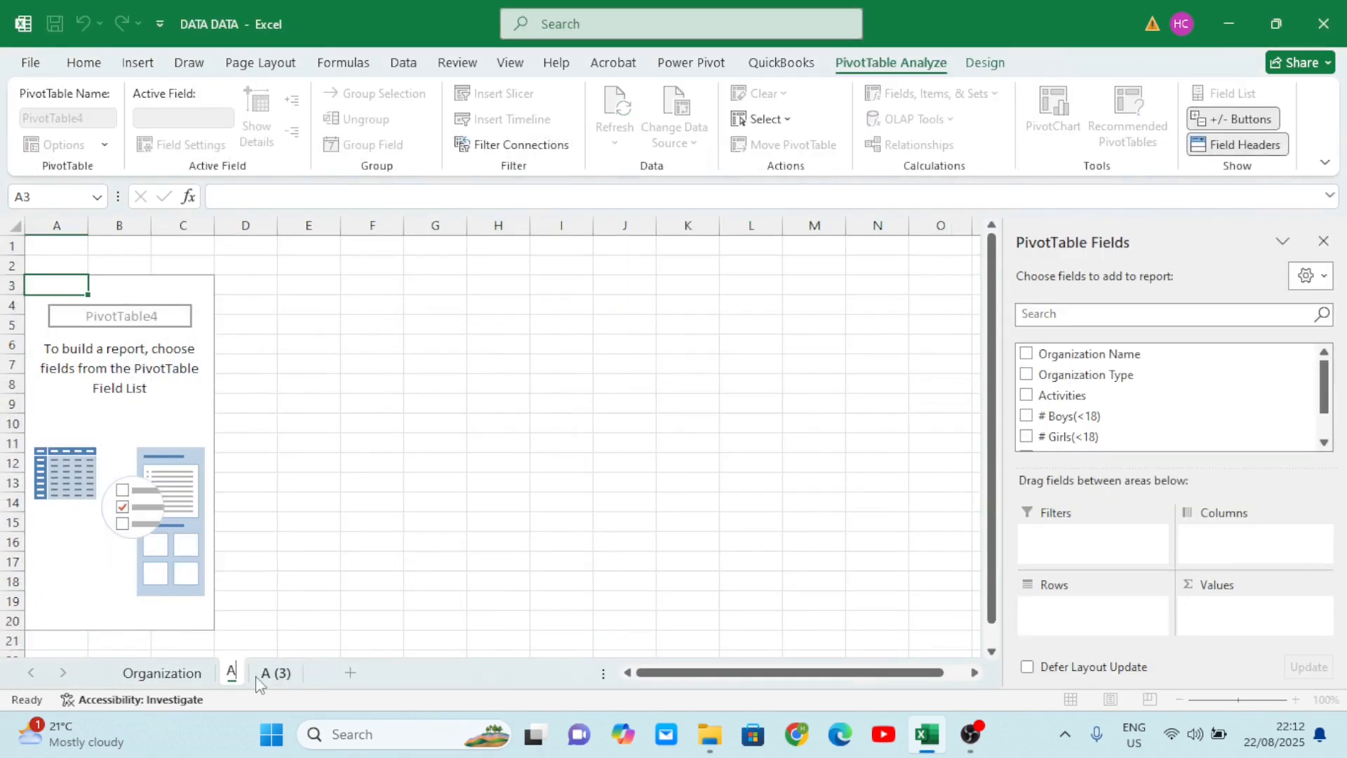
text(ctivities)
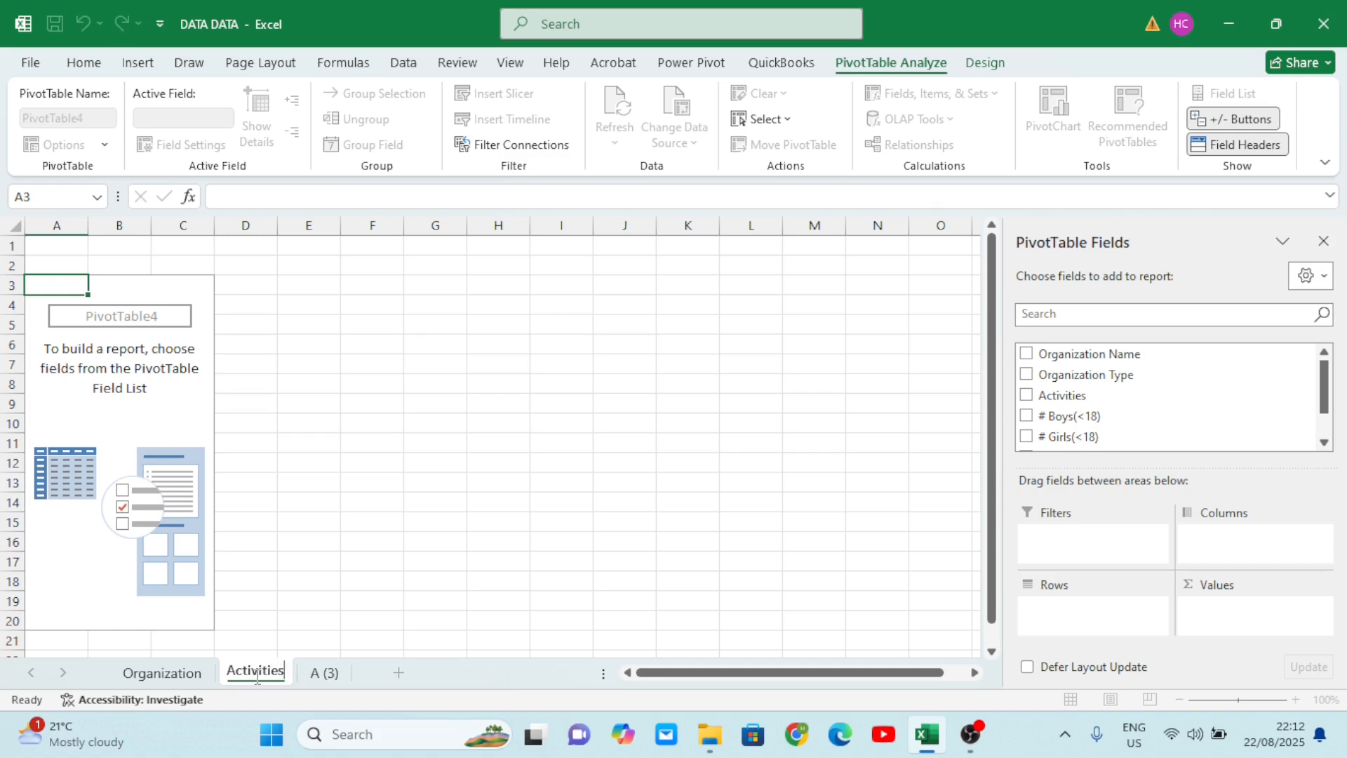
click(405, 571)
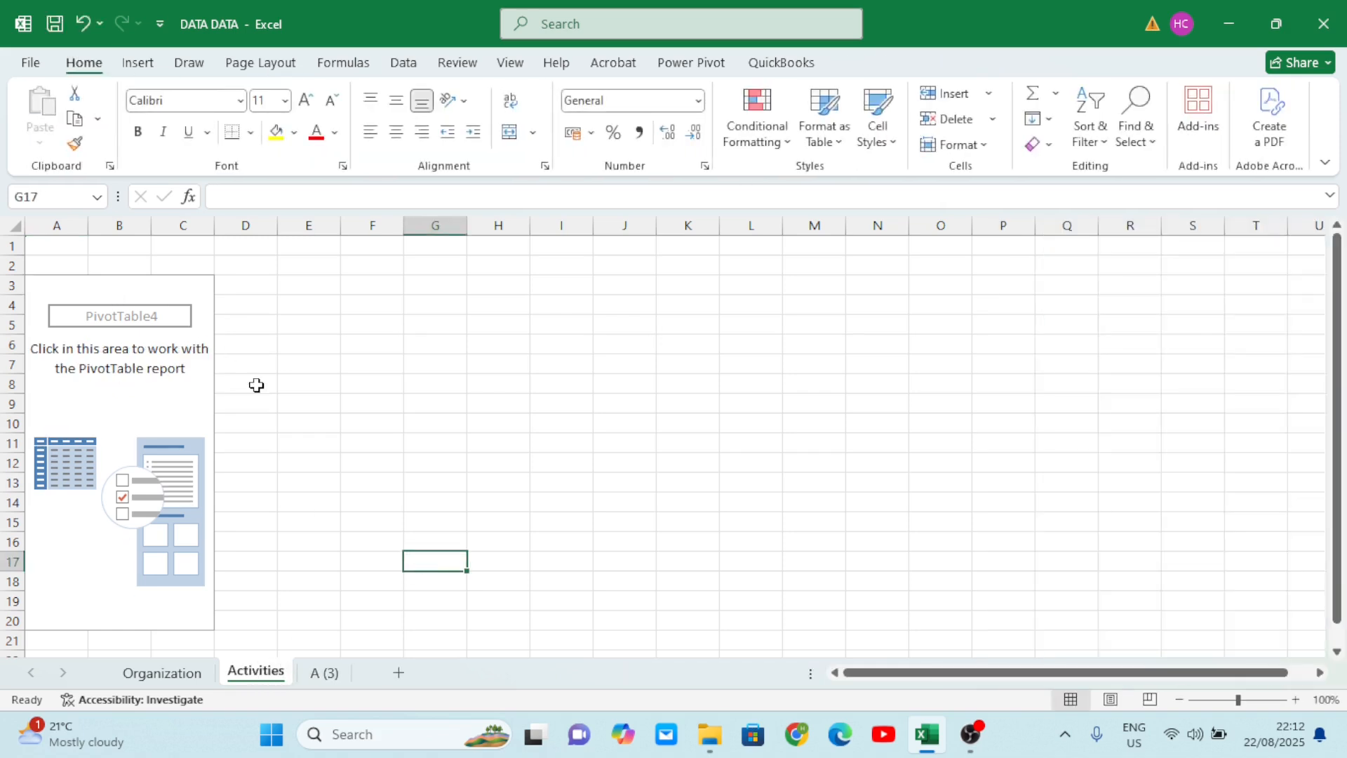
click(181, 387)
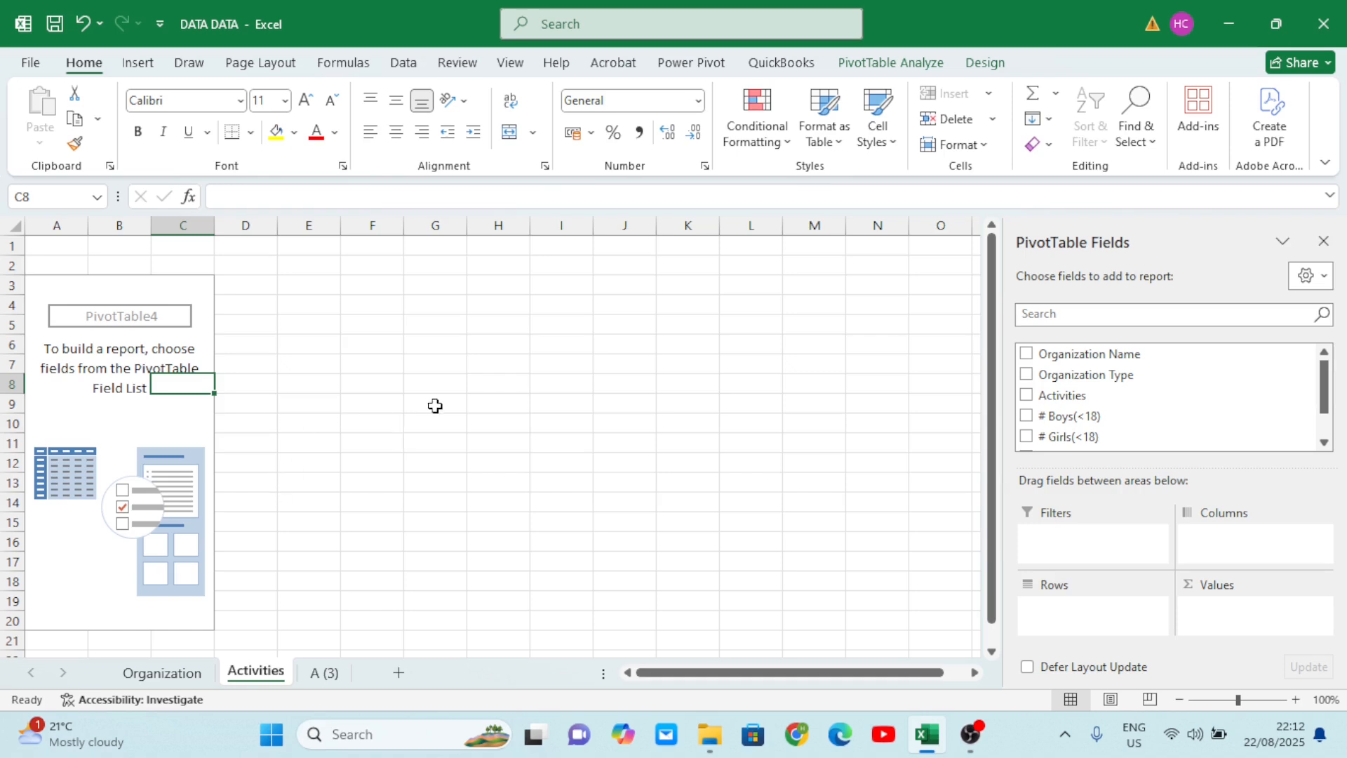
- Build the Organization sheet's PivotTable with Organization Name as rows and the sums of # Boys(<18), # Girls(<18) and Total Children as values
click(143, 675)
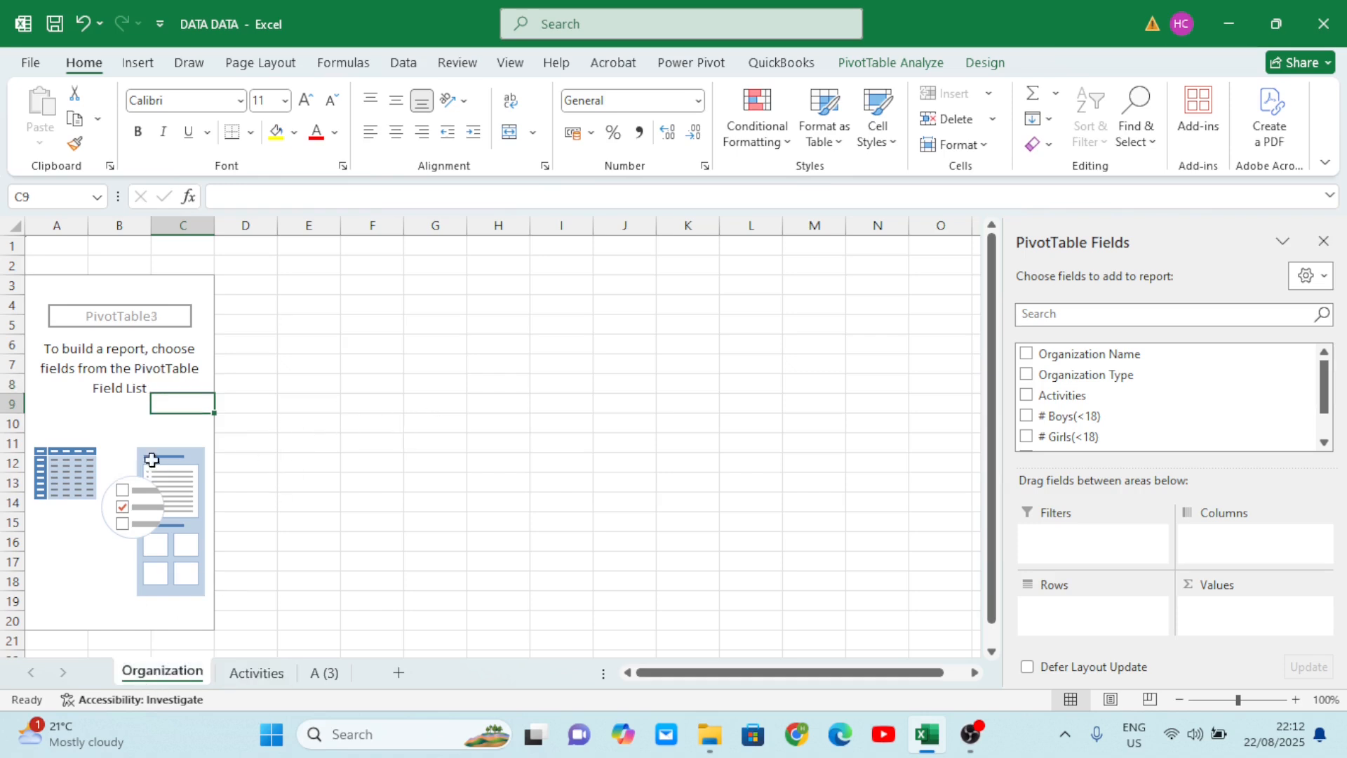
click(140, 405)
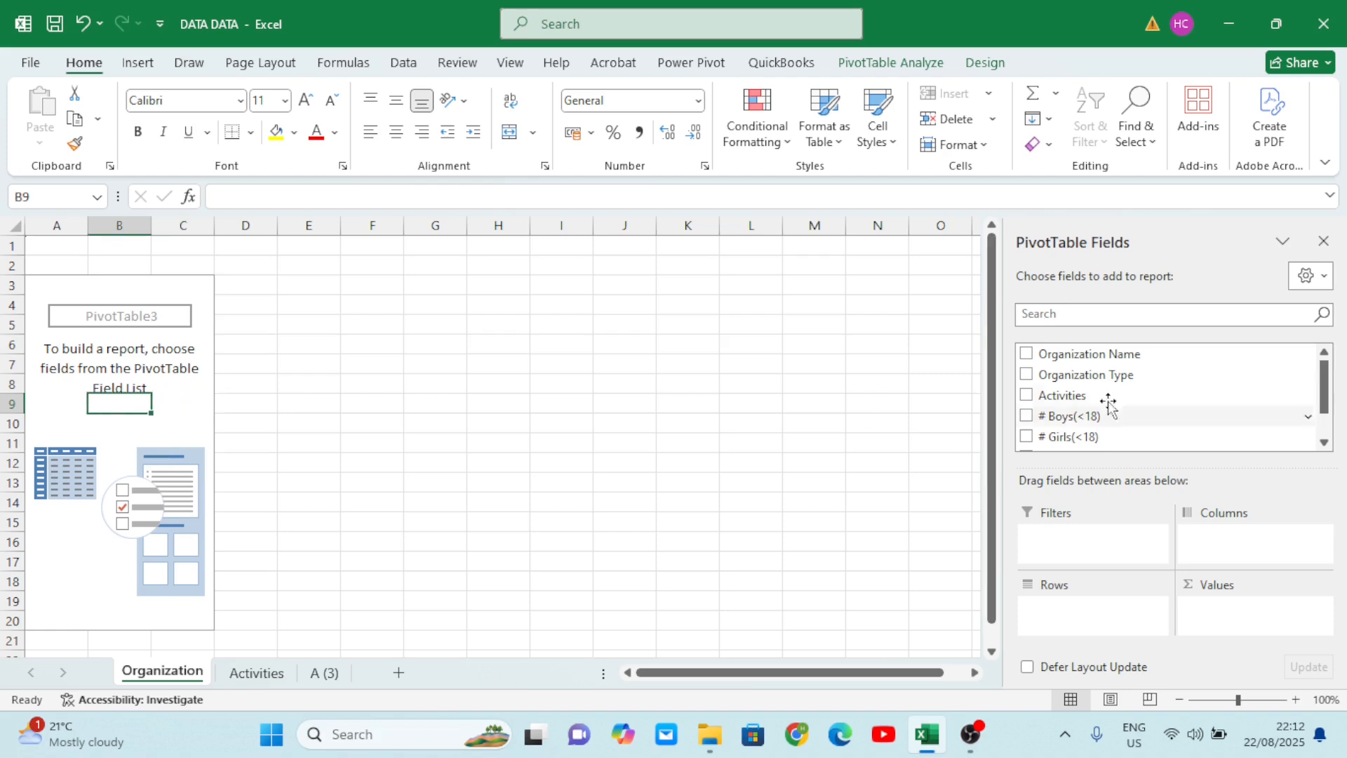
click(1026, 354)
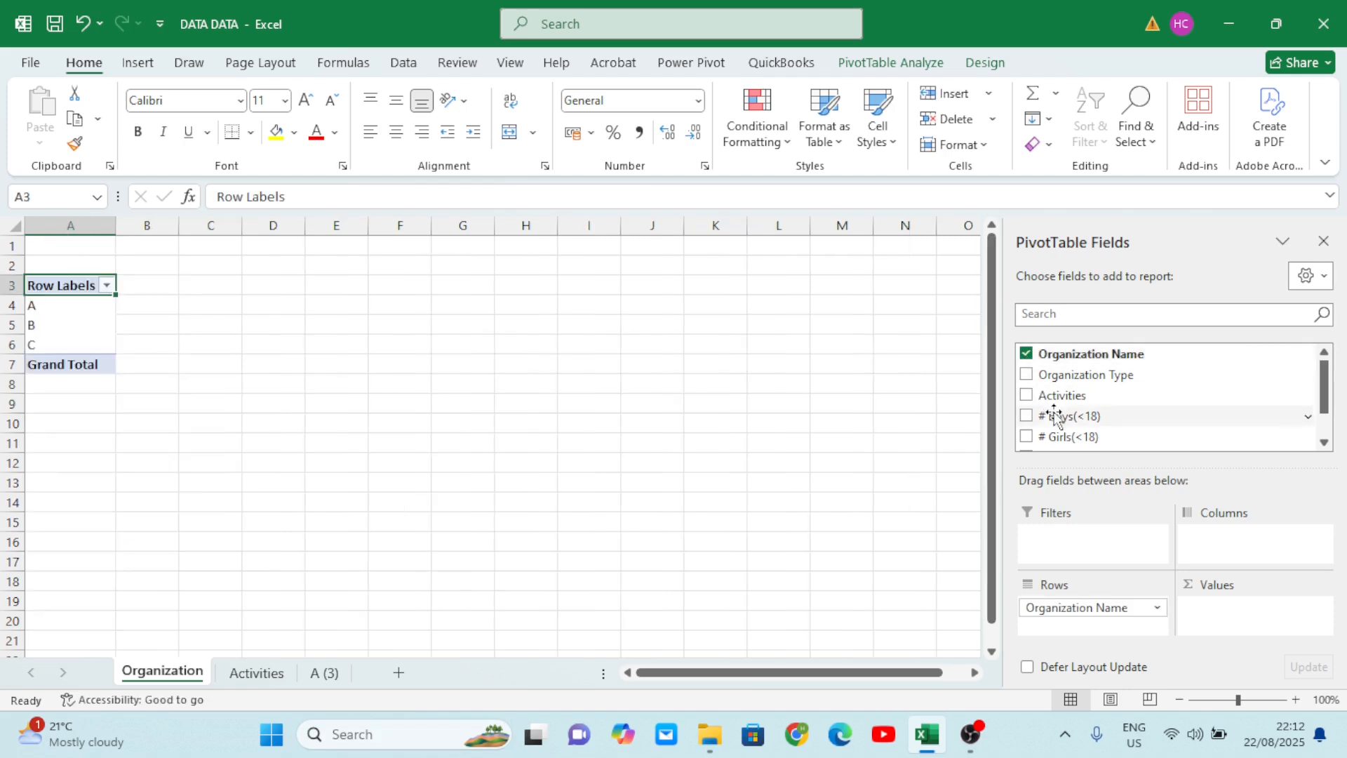
click(1026, 414)
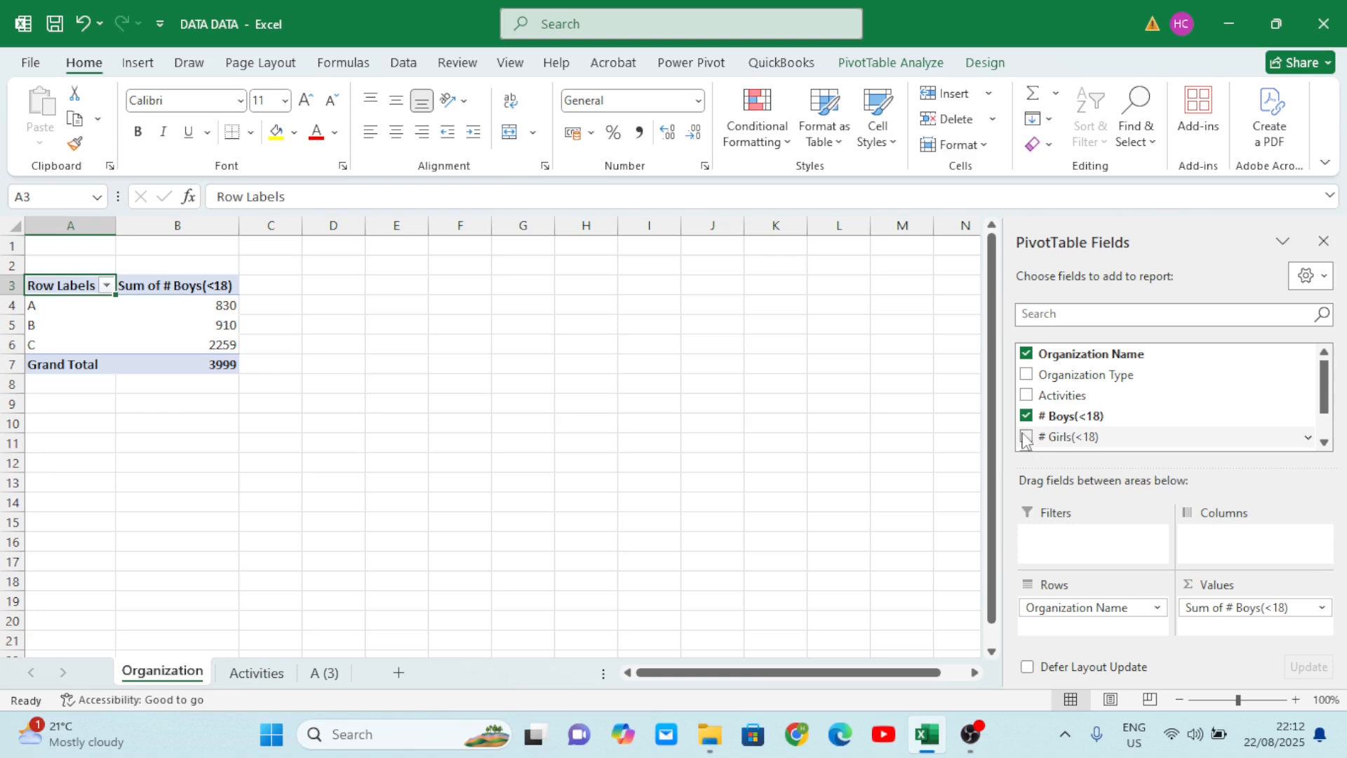
click(1026, 436)
scroll(1025, 440, down, 1)
click(1026, 418)
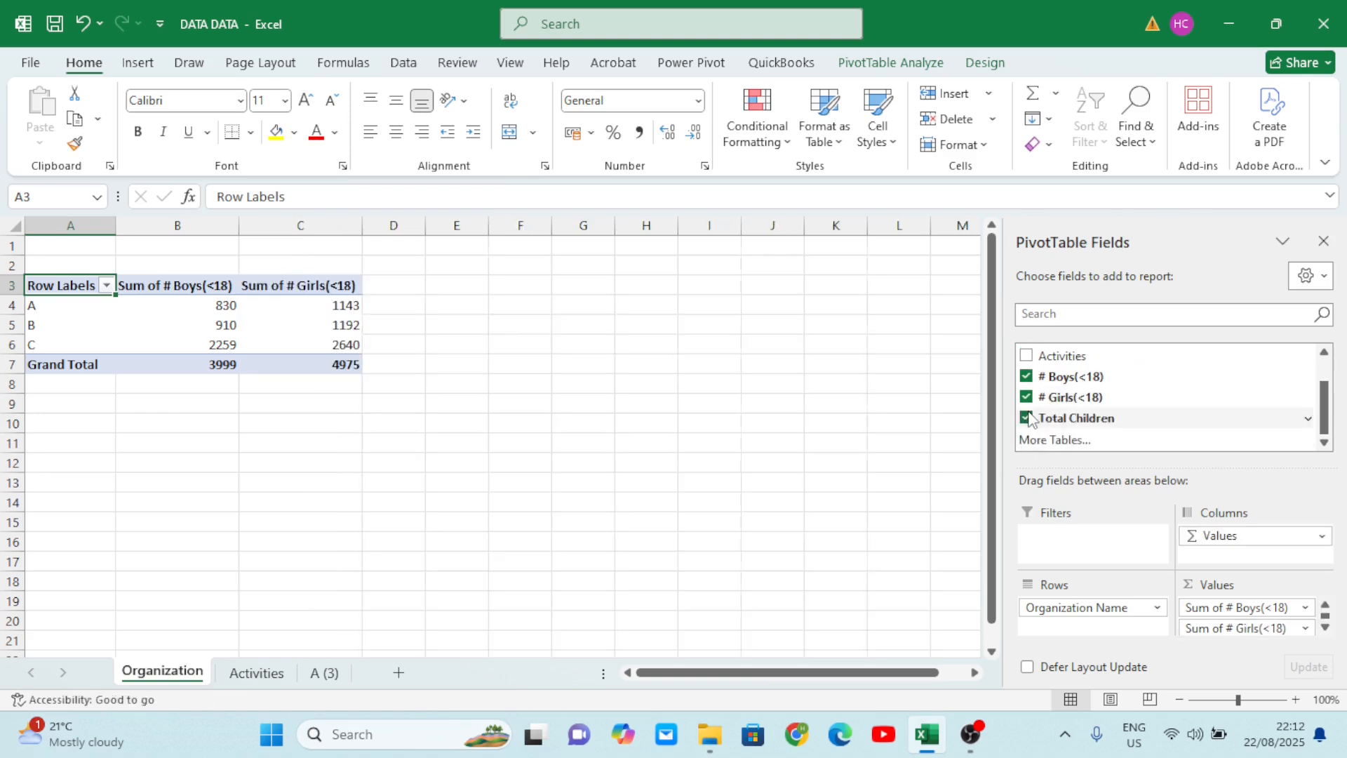
click(285, 491)
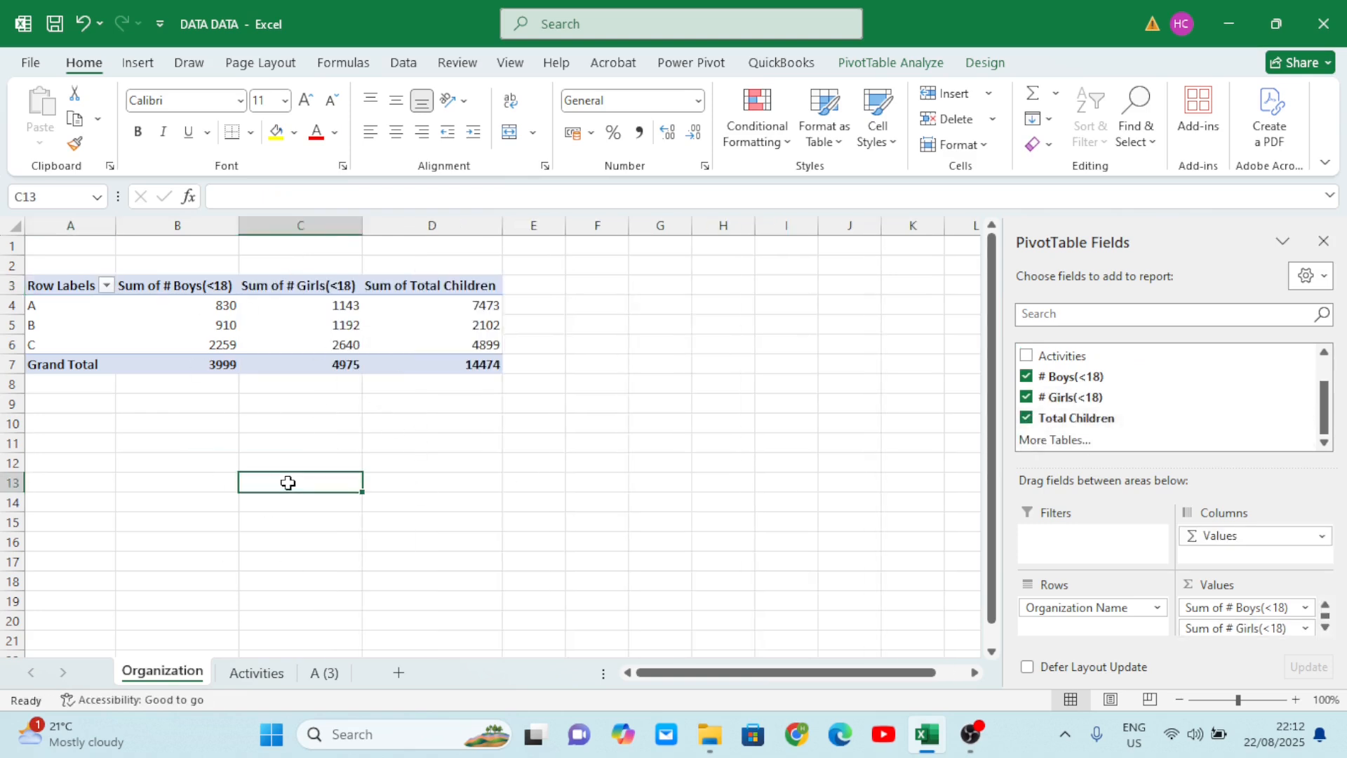
click(173, 481)
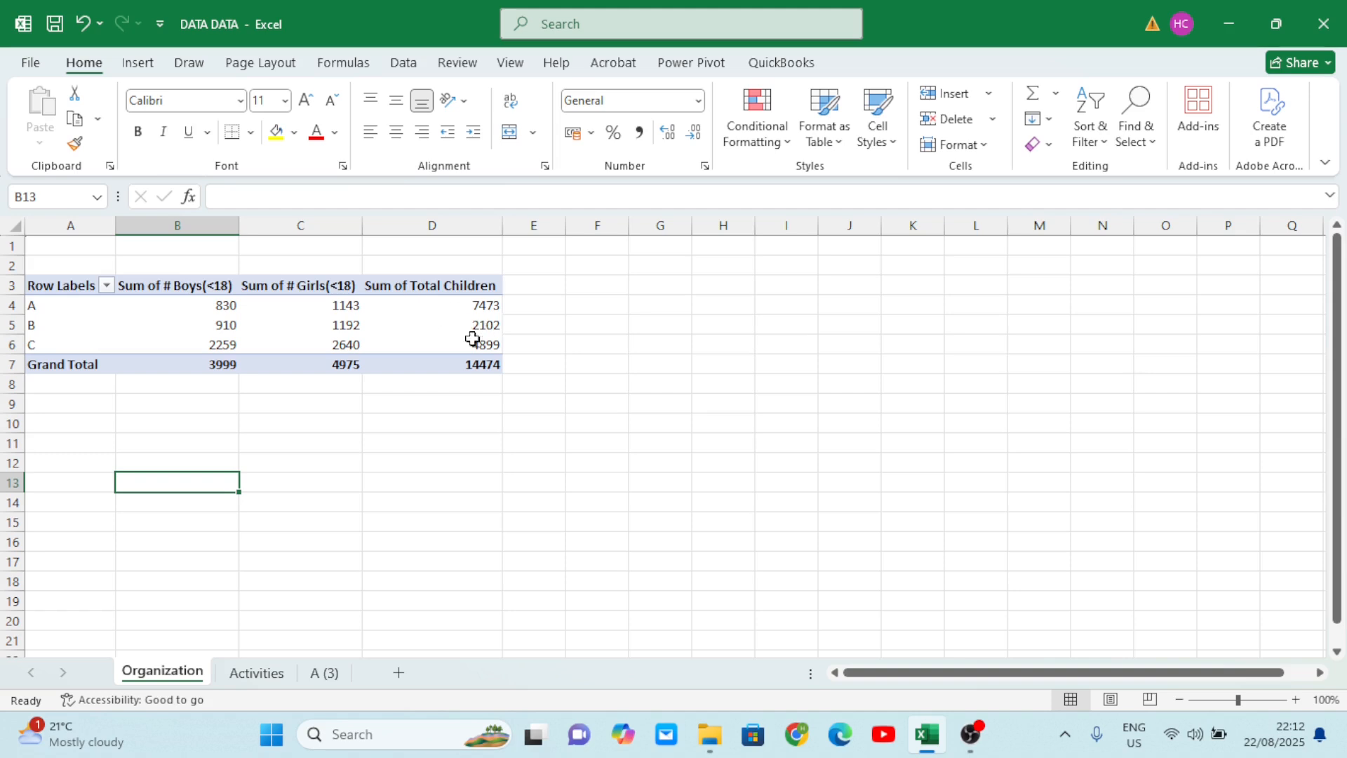
- Build the Activities sheet's PivotTable with Activities as rows and the sums of # Boys(<18), # Girls(<18) and Total Children as values
click(261, 678)
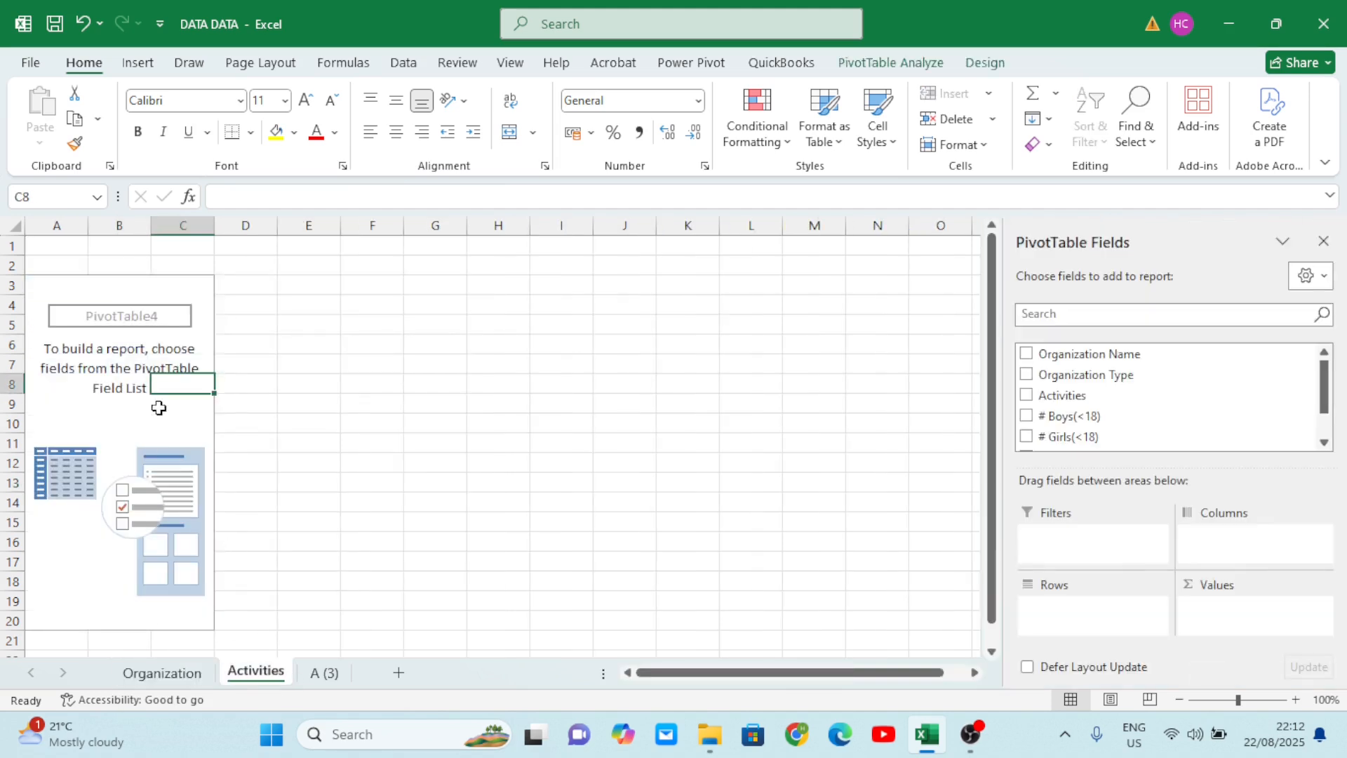
click(133, 426)
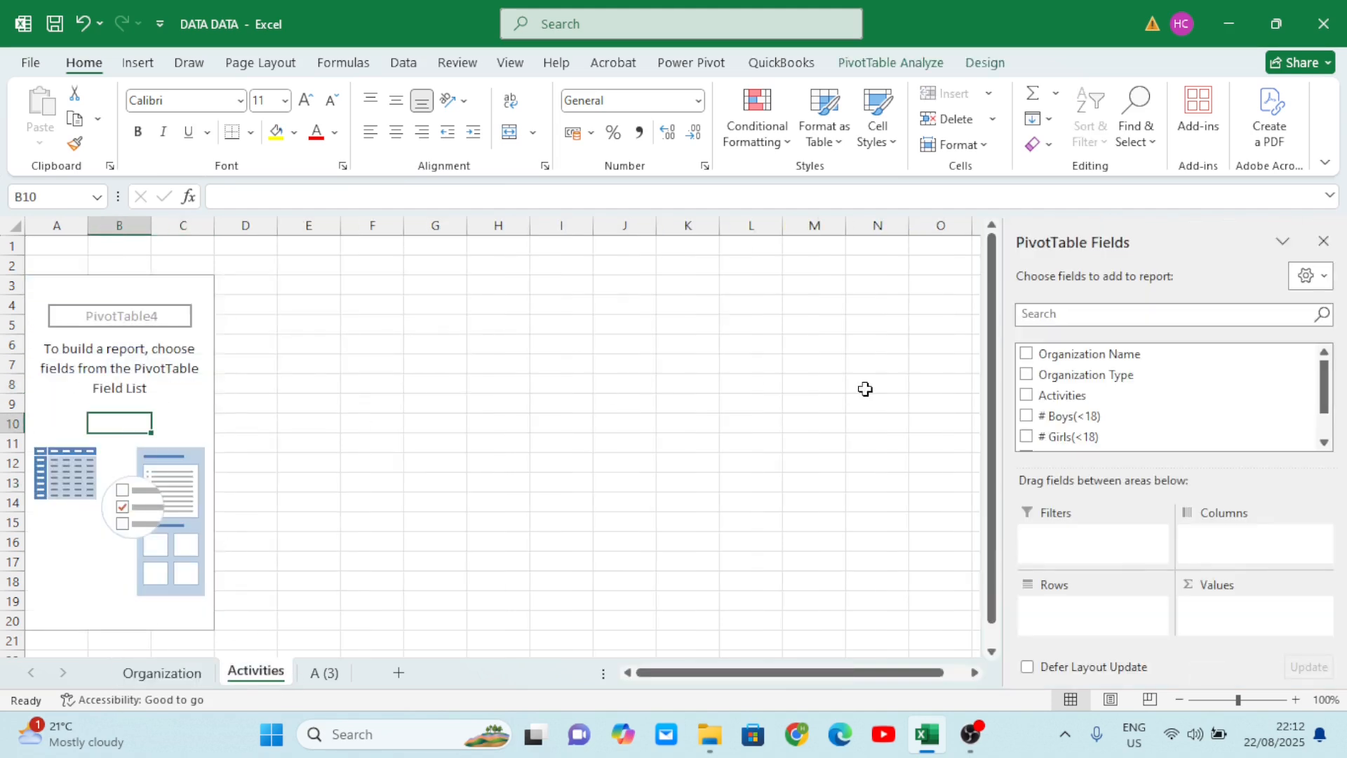
click(1027, 395)
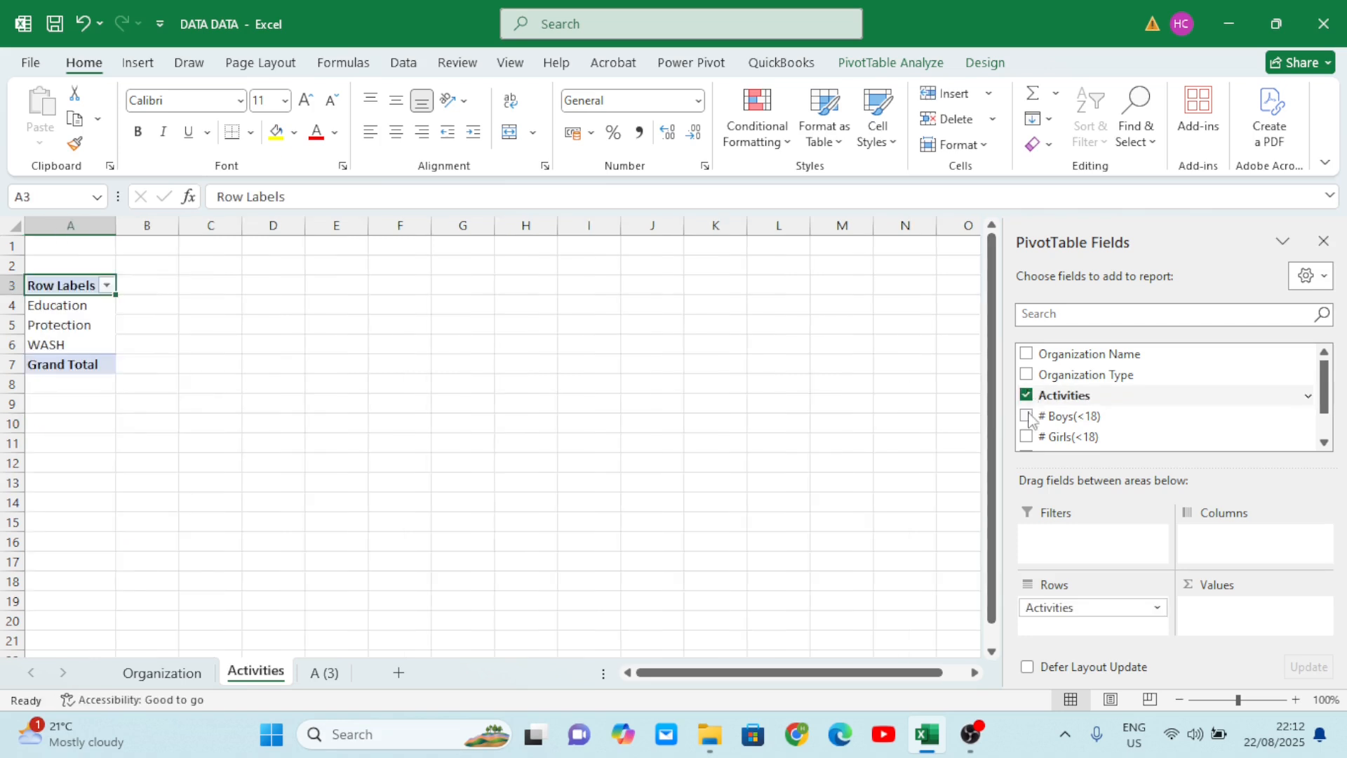
click(1027, 416)
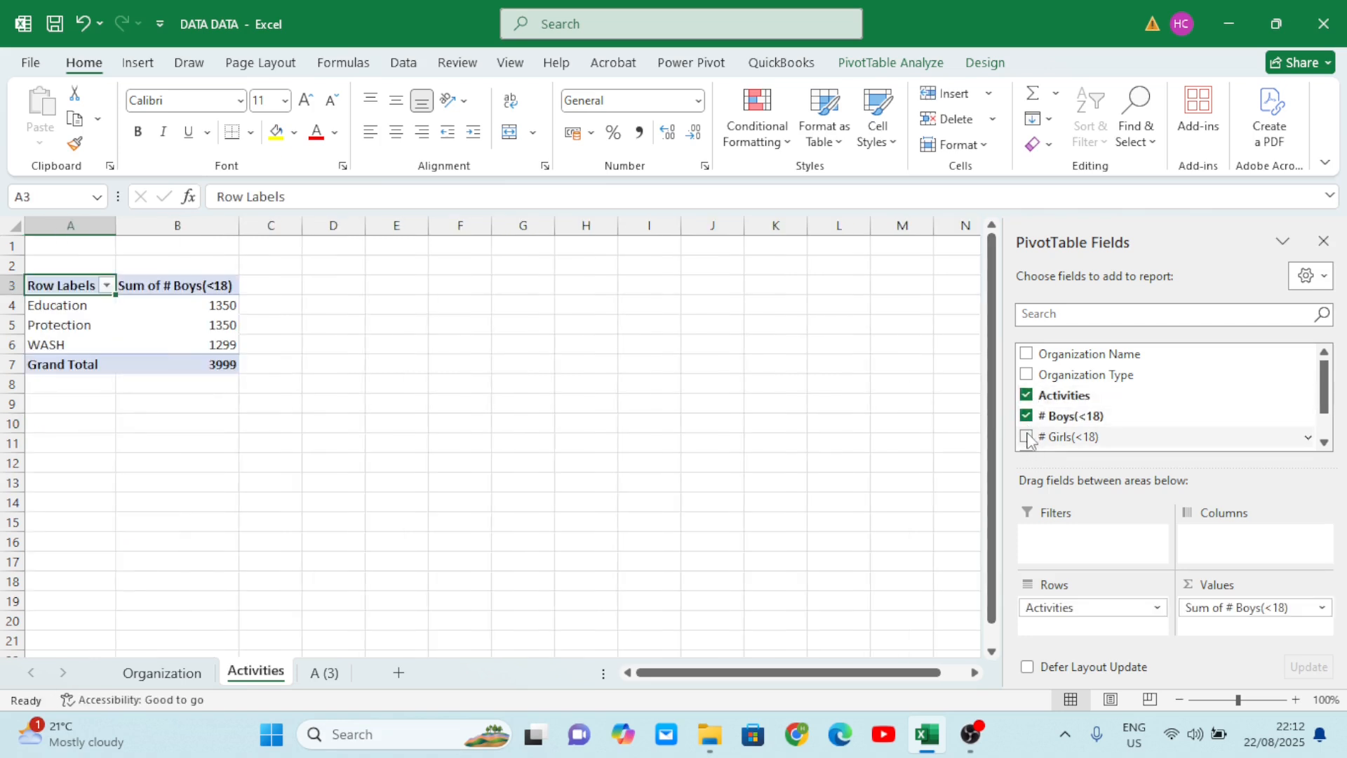
click(1026, 437)
click(1027, 419)
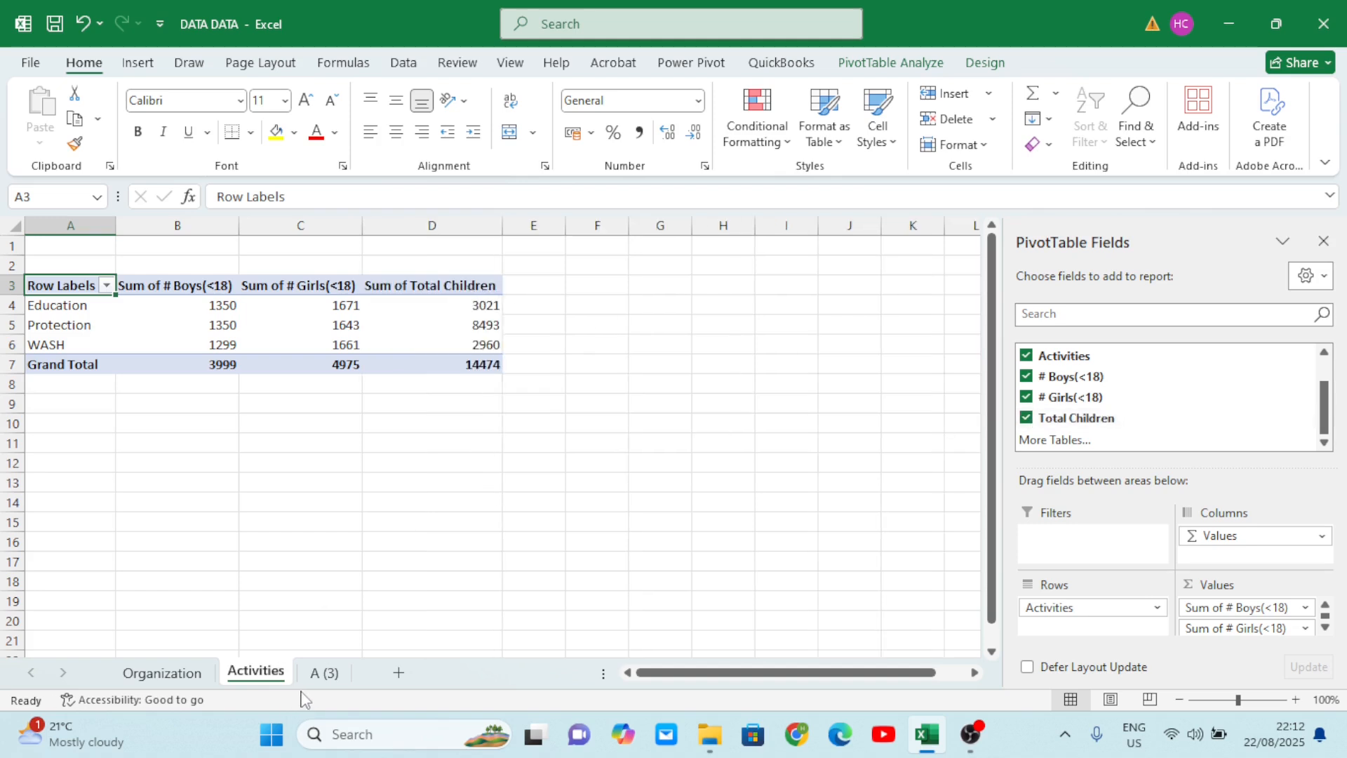
- Review the Organization Type and Activities columns on sheet A (3), and check the Organization and Activities PivotTables
click(323, 673)
click(380, 391)
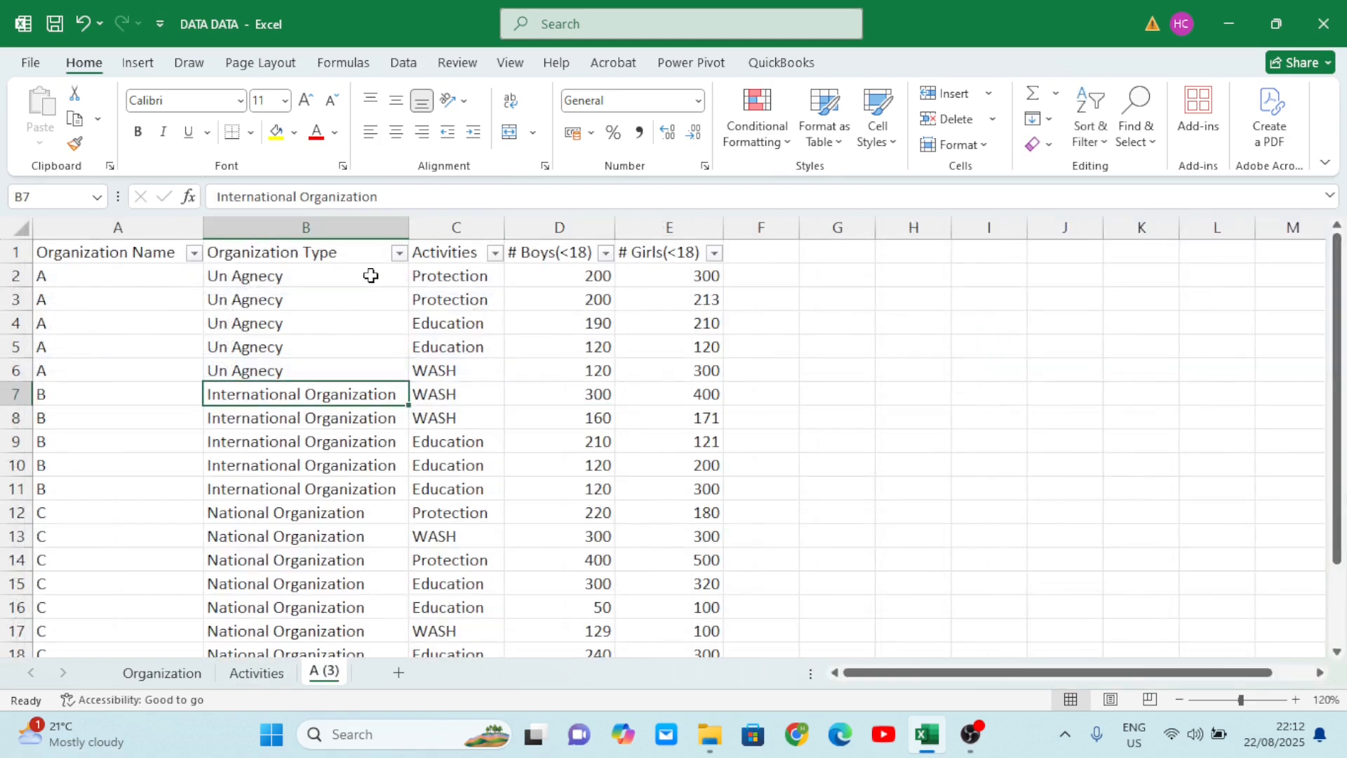
click(343, 217)
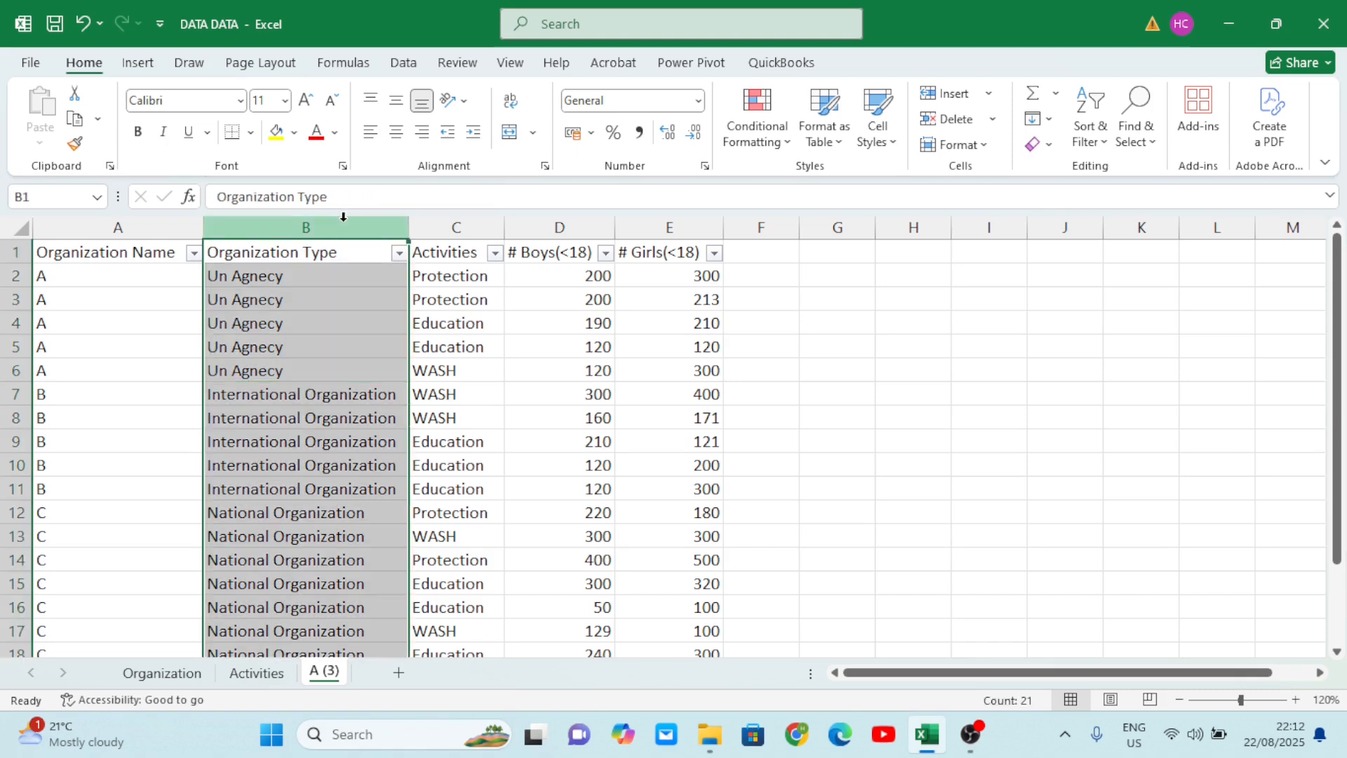
click(493, 364)
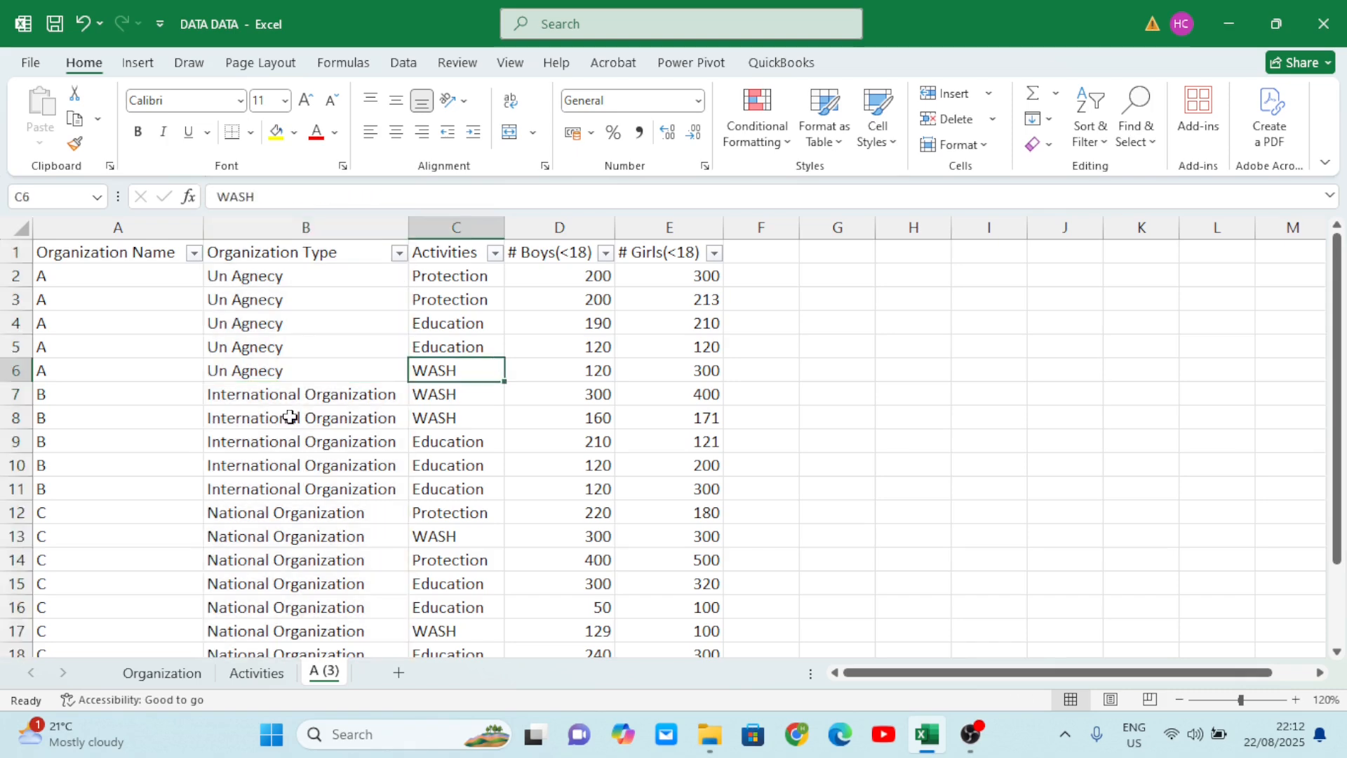
click(164, 674)
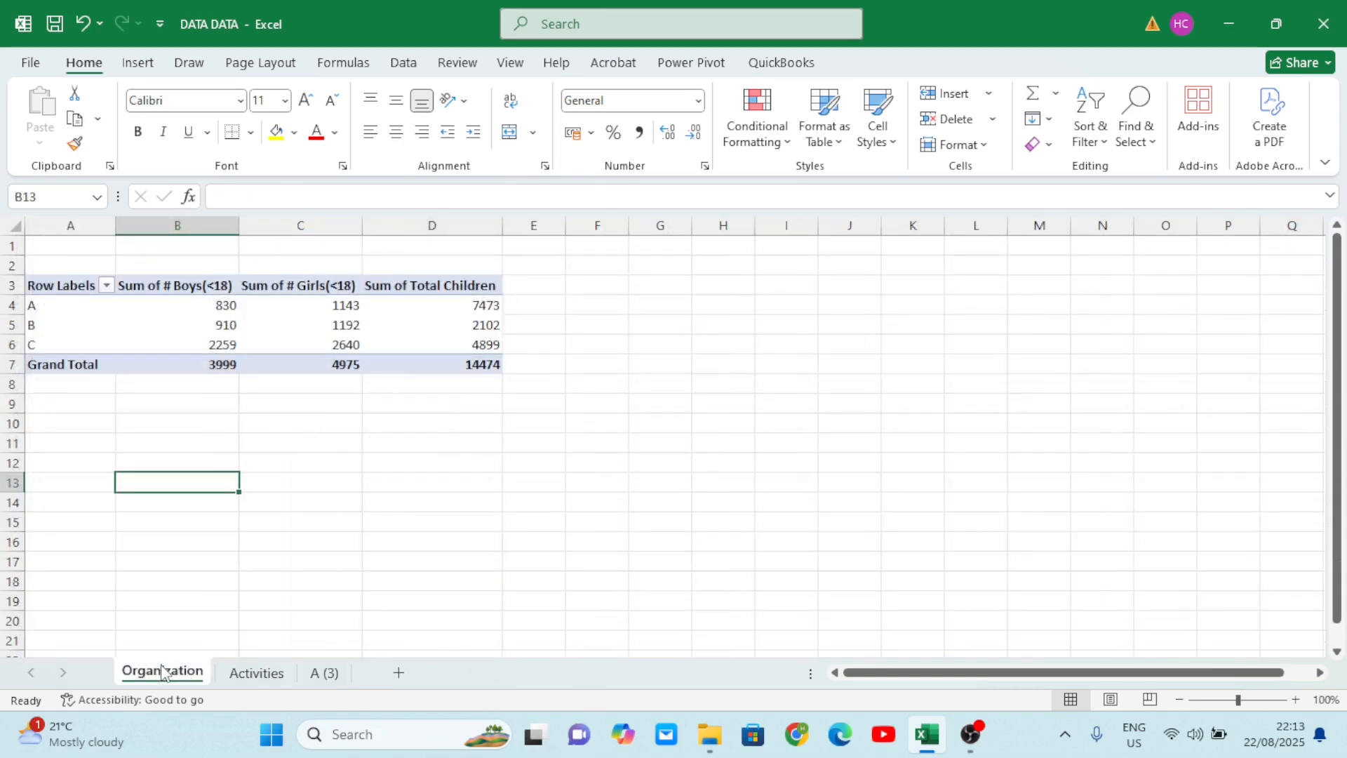
click(235, 681)
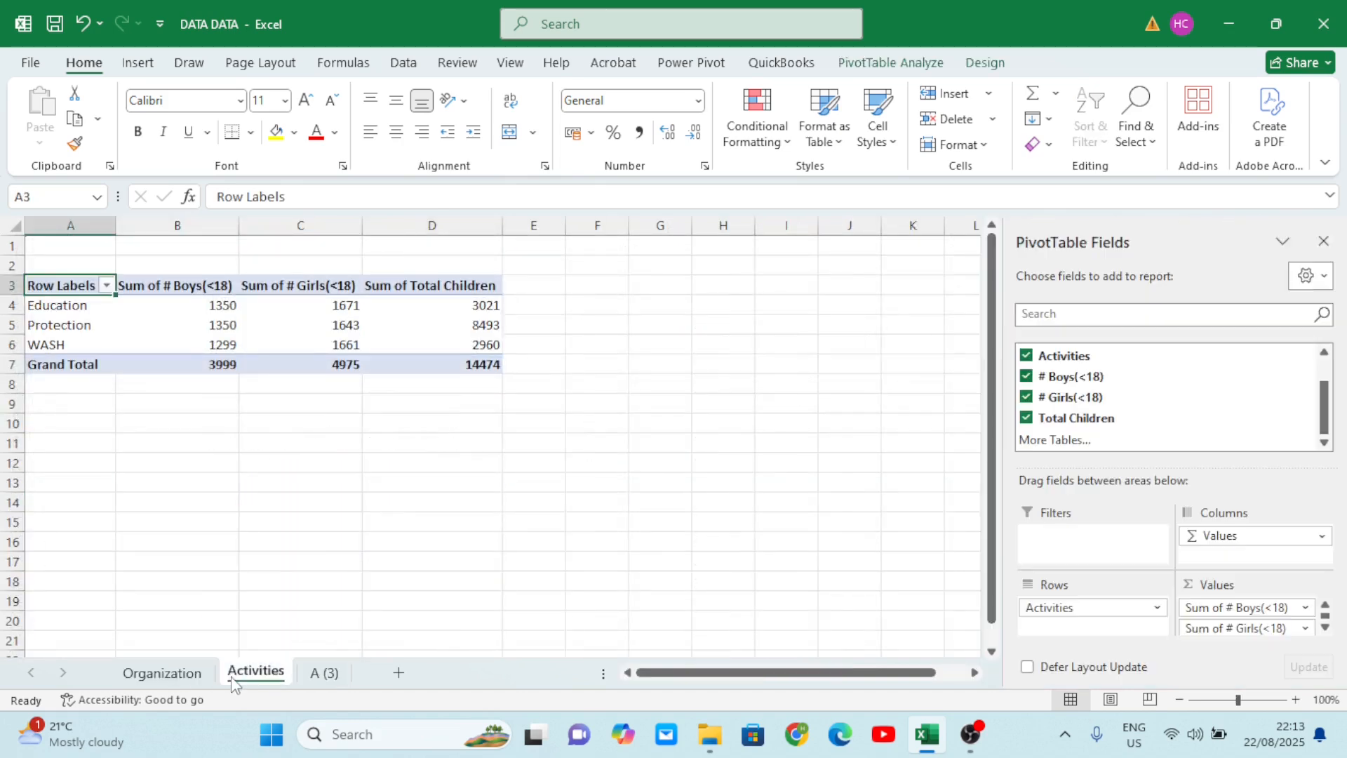
- Insert a new worksheet directly after the Organization sheet and rename it Dashboards
click(156, 675)
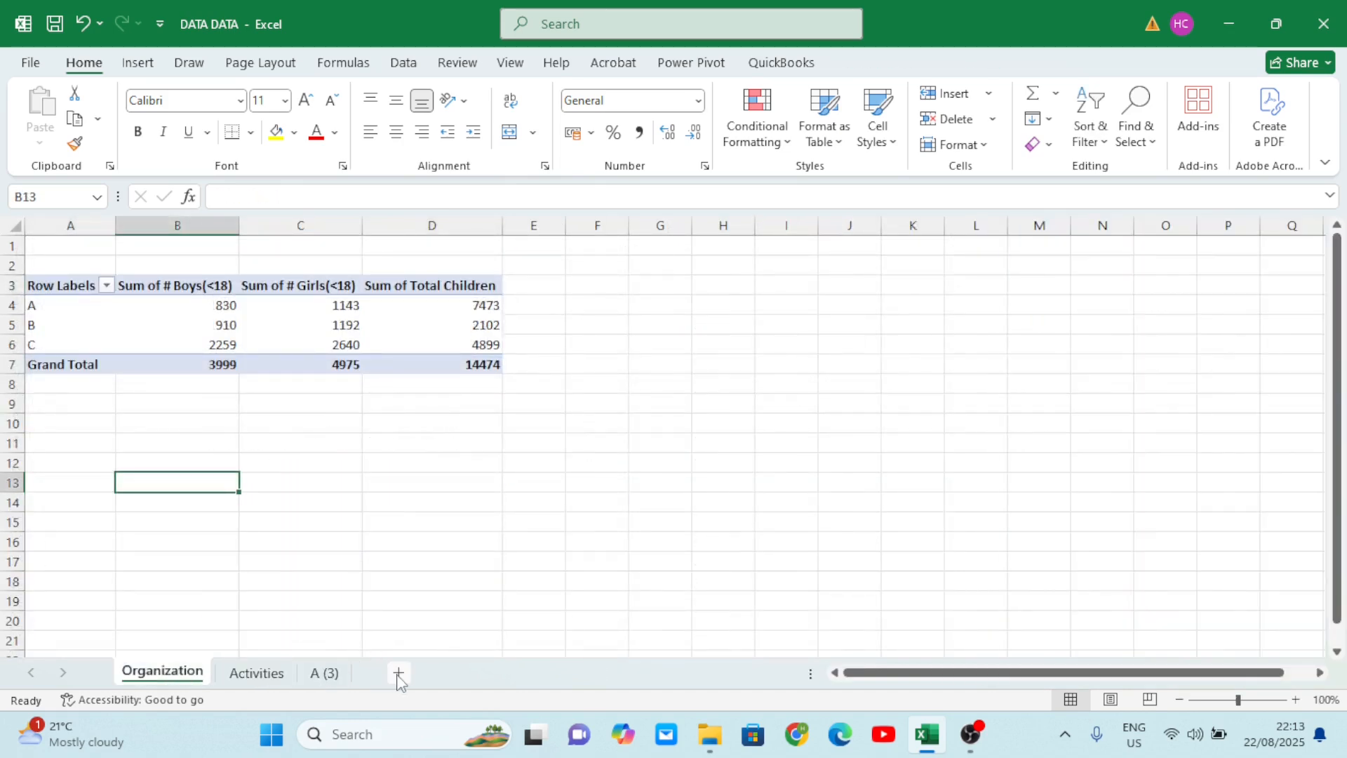
click(398, 675)
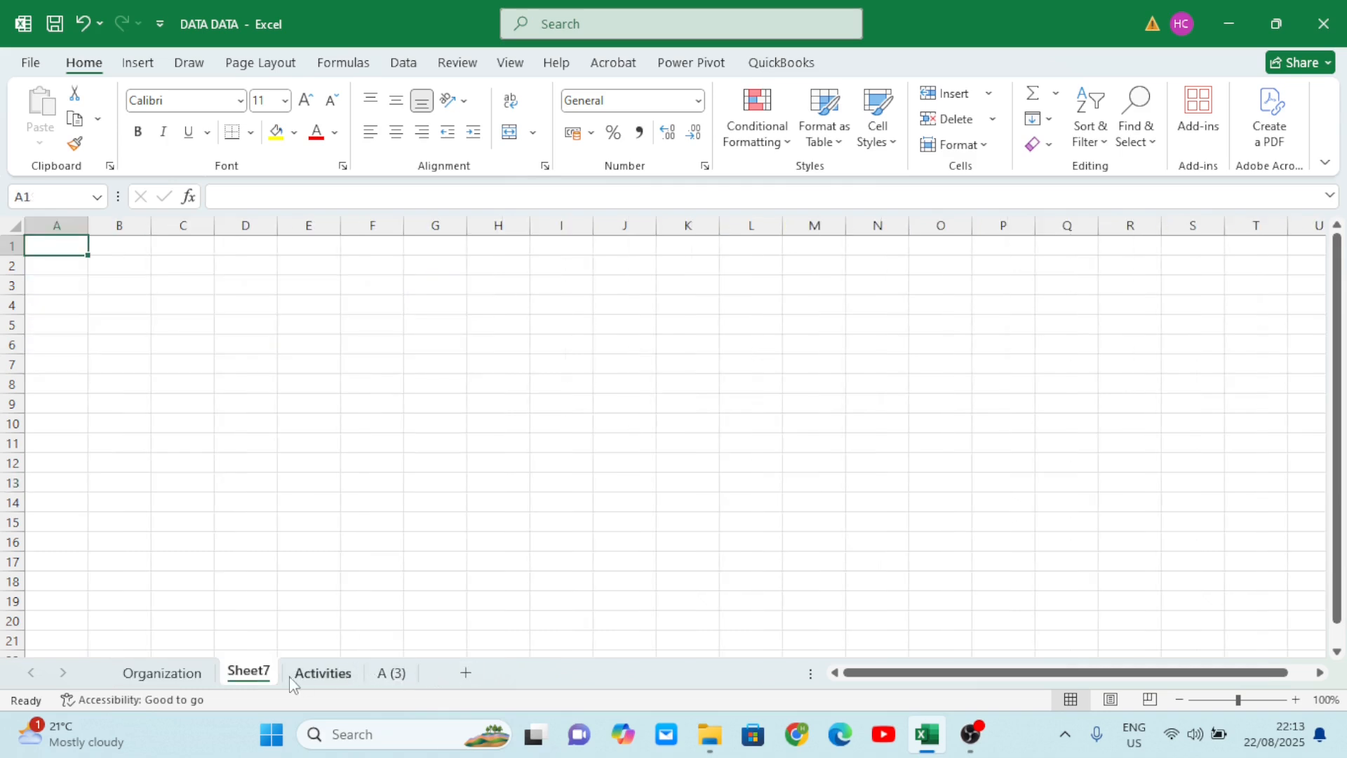
double_click(263, 671)
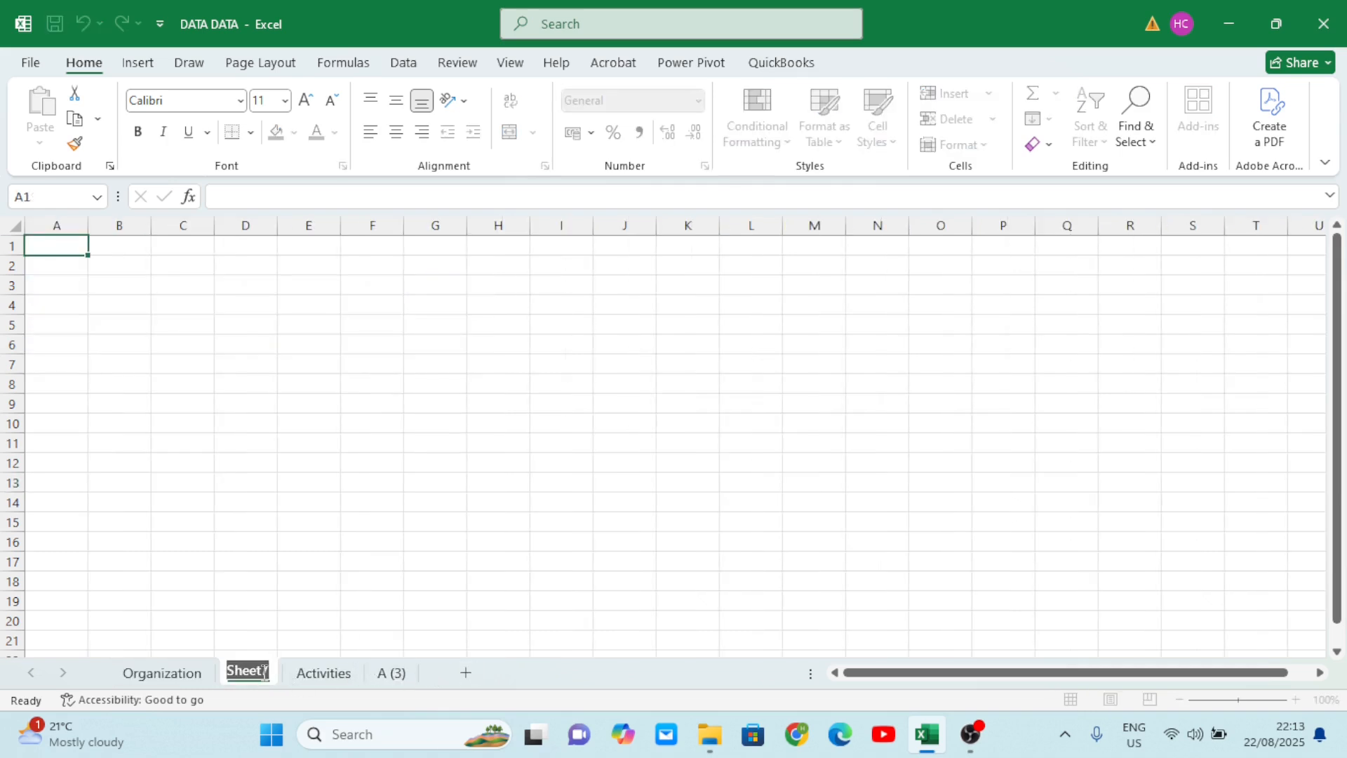
text(Dashb)
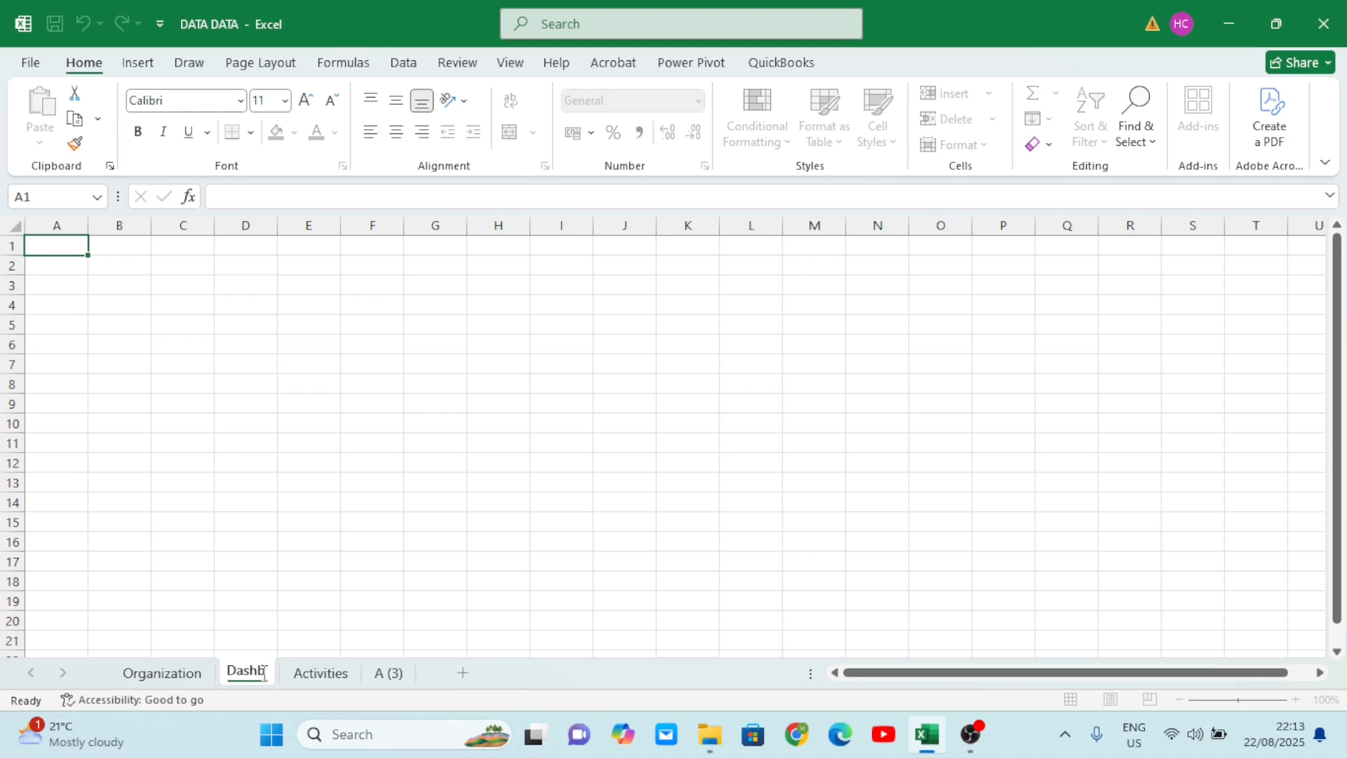
text(oards)
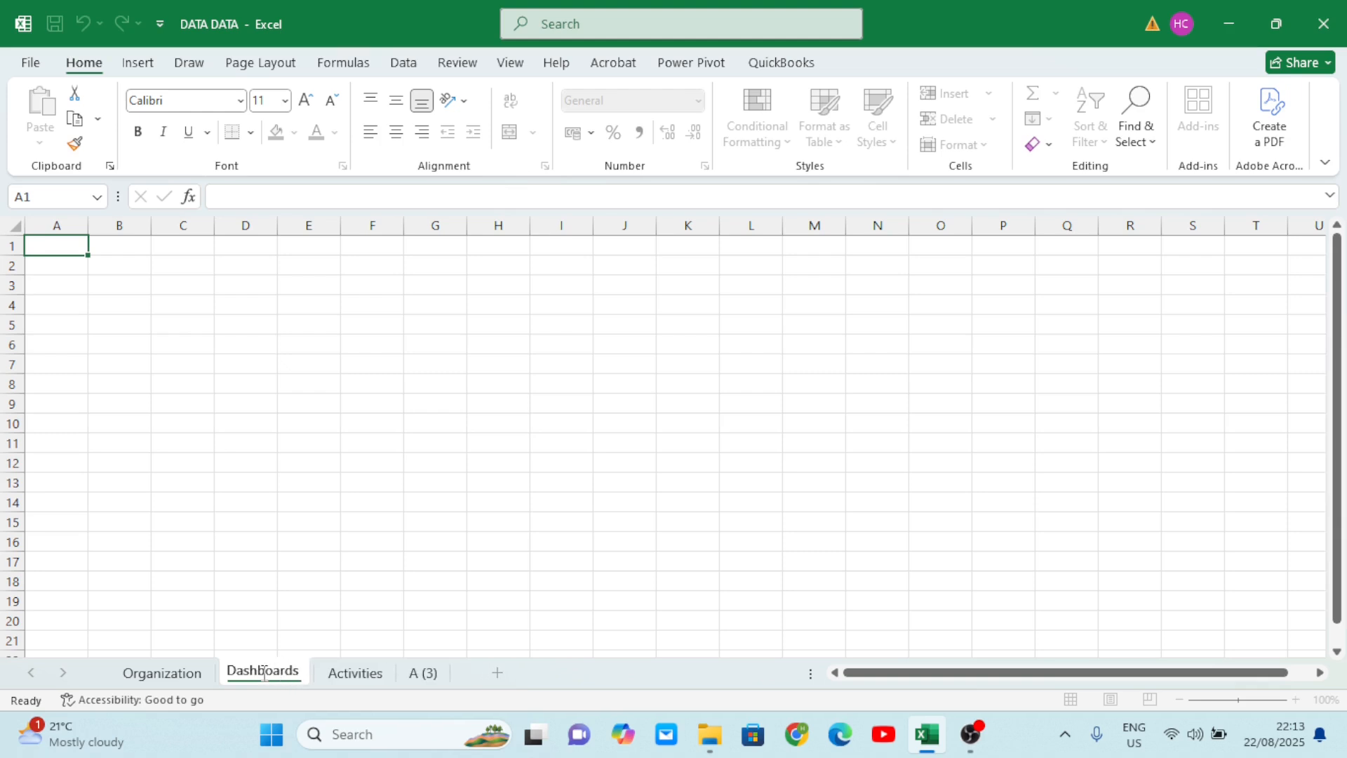
click(455, 536)
click(364, 350)
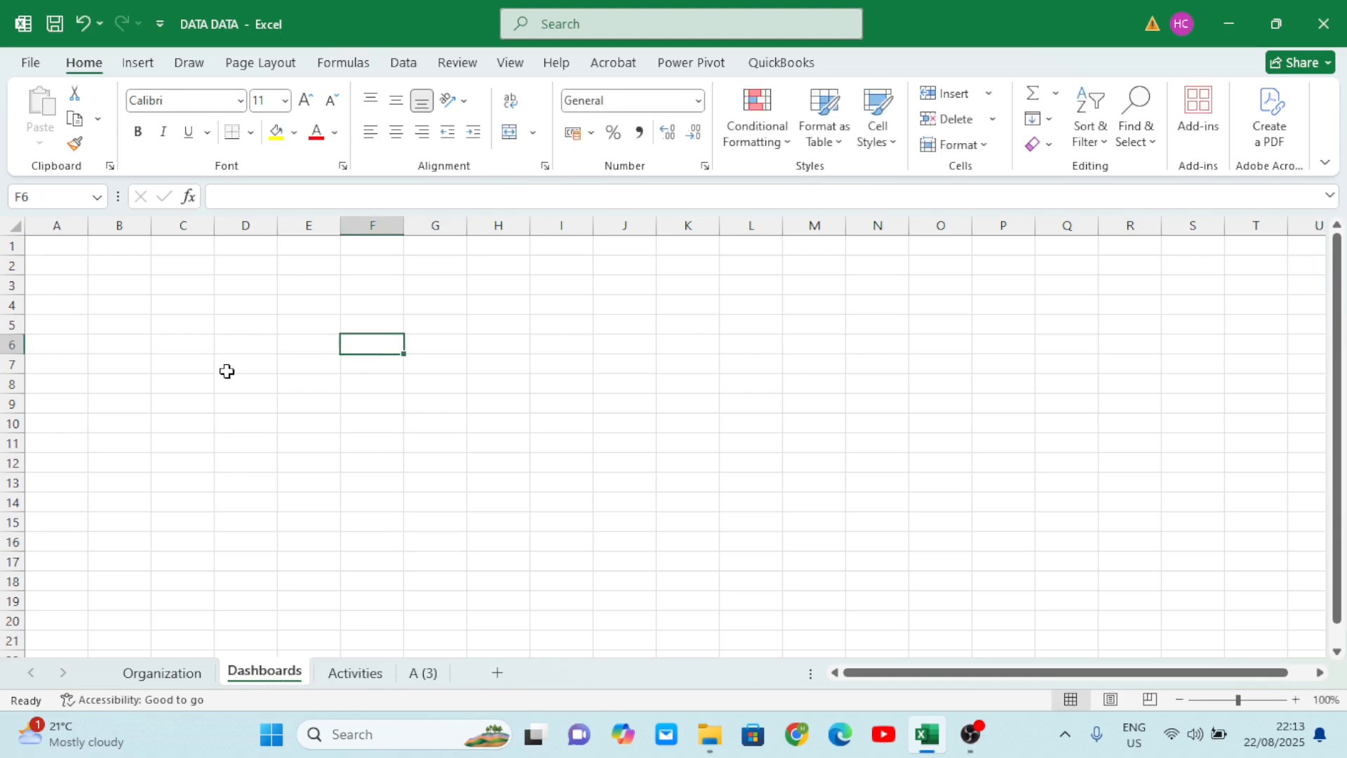
- Hide the gridlines and the formula bar on the Dashboards sheet
click(505, 65)
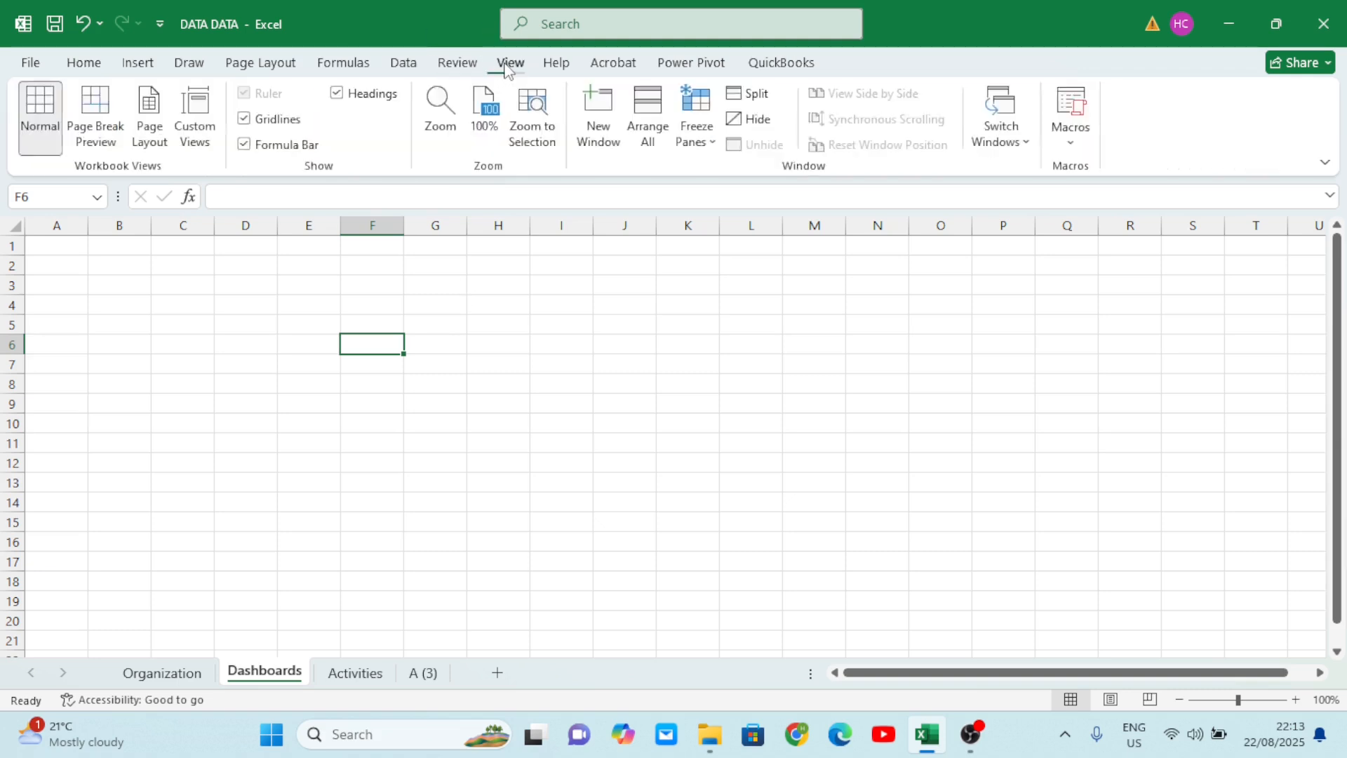
click(249, 124)
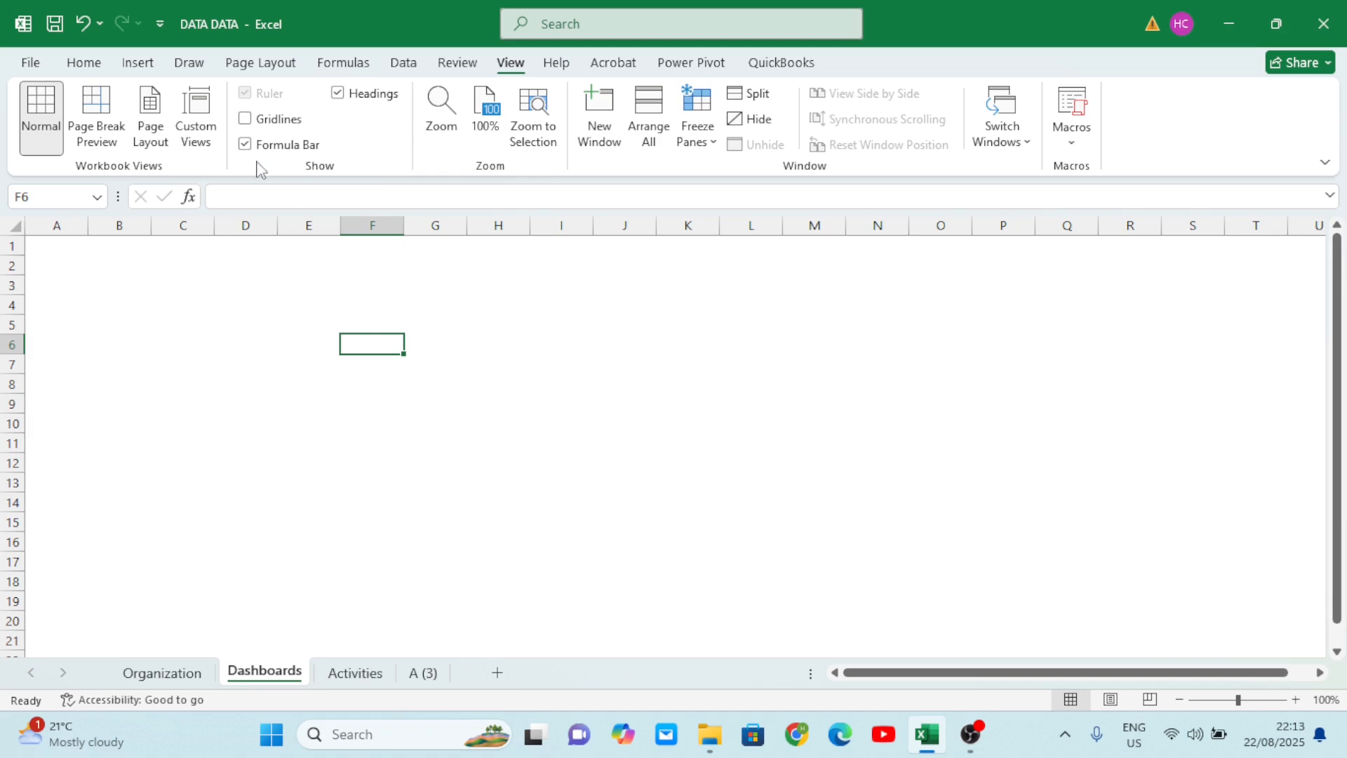
click(245, 145)
click(403, 281)
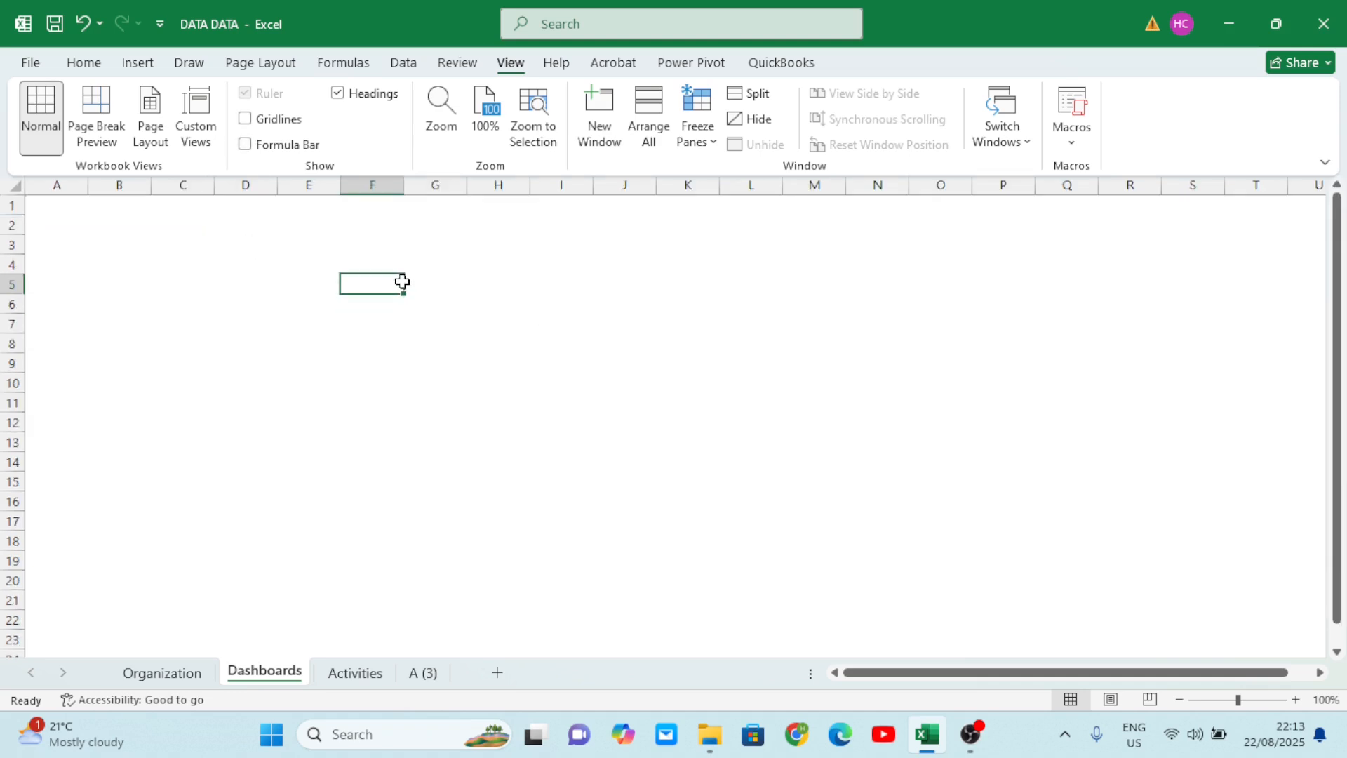
click(256, 121)
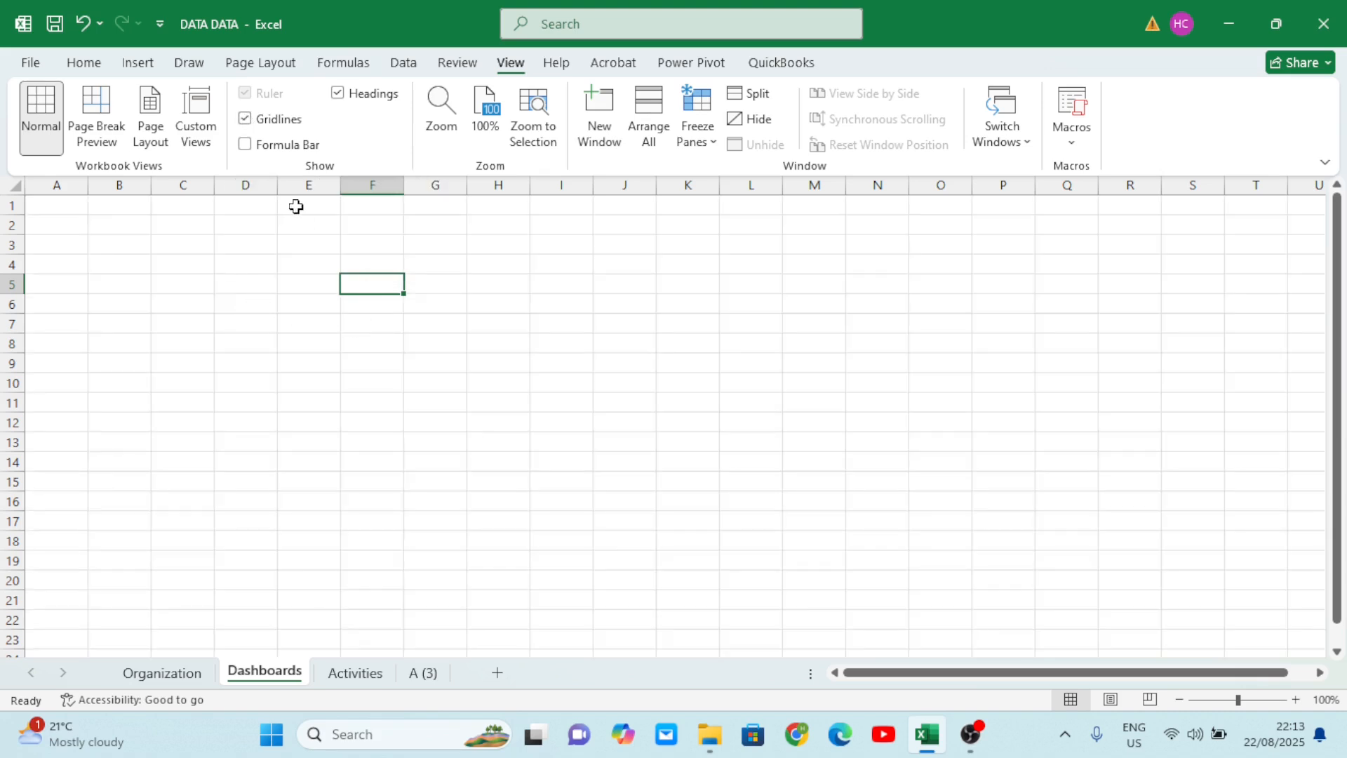
click(245, 121)
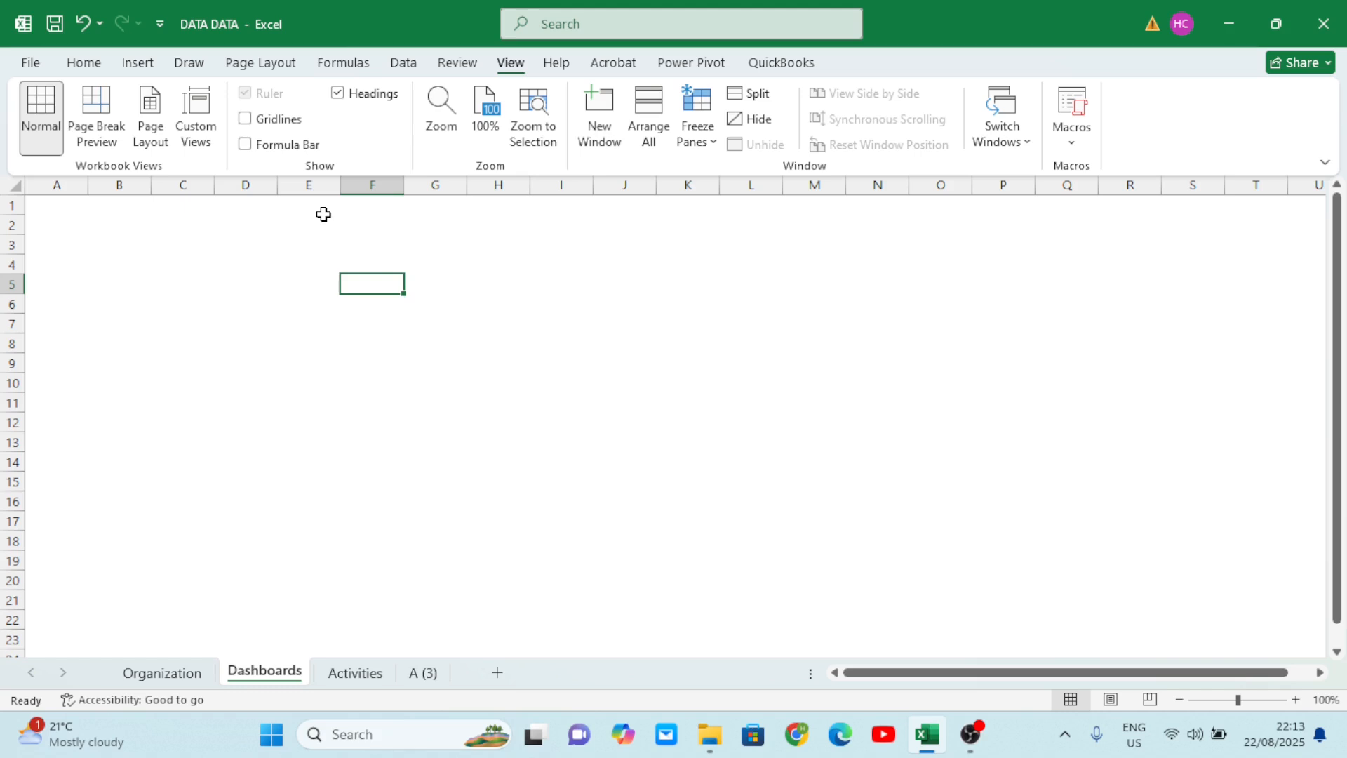
- Enter the title "Dashboard for analysis" in cell G2 of the Dashboards sheet
drag(324, 214, 501, 227)
click(509, 228)
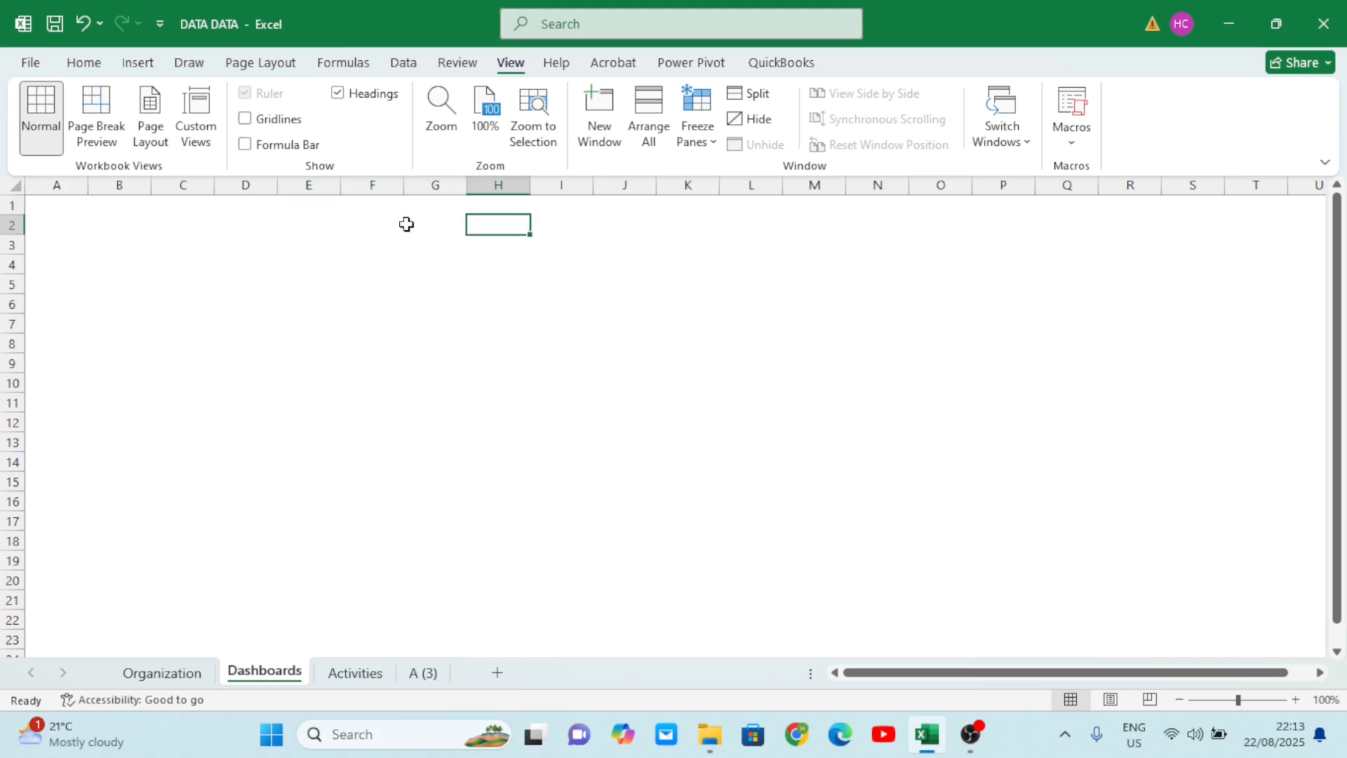
click(419, 218)
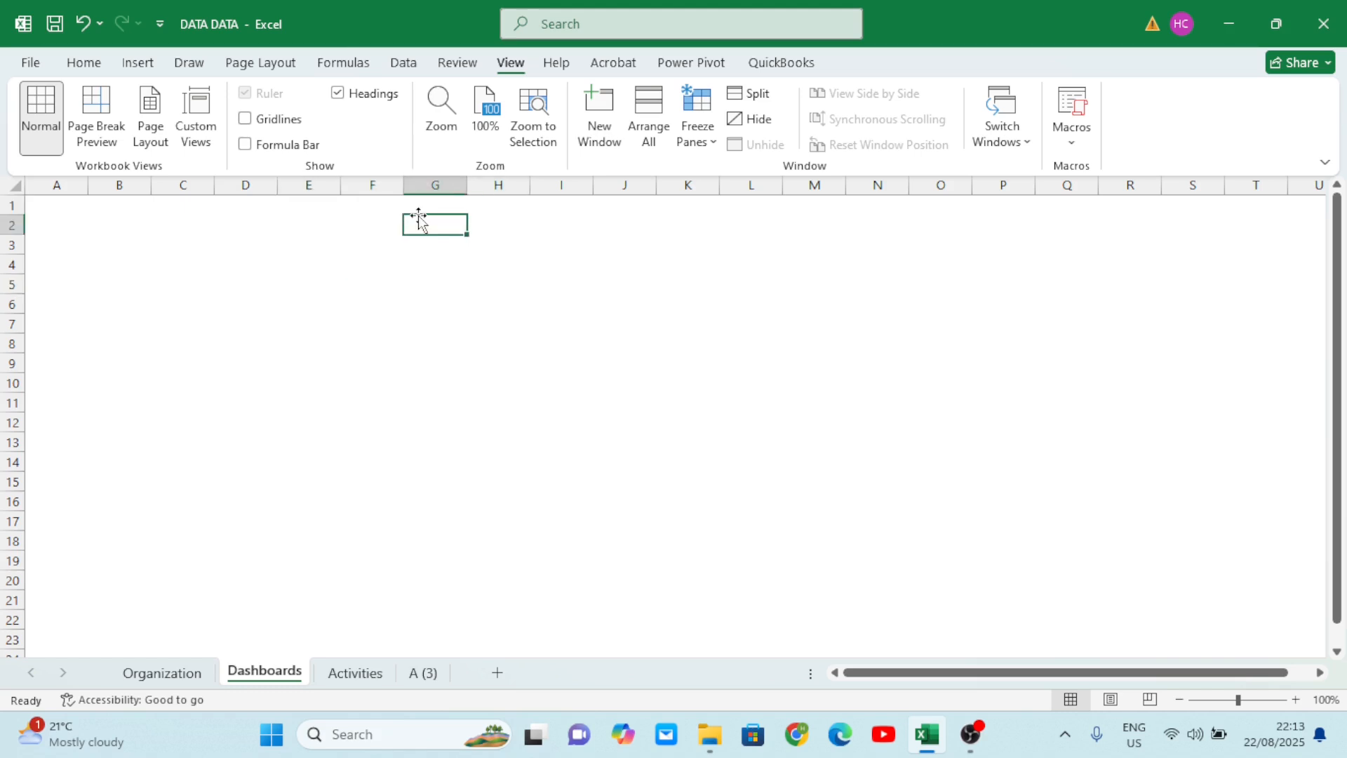
text(Dash)
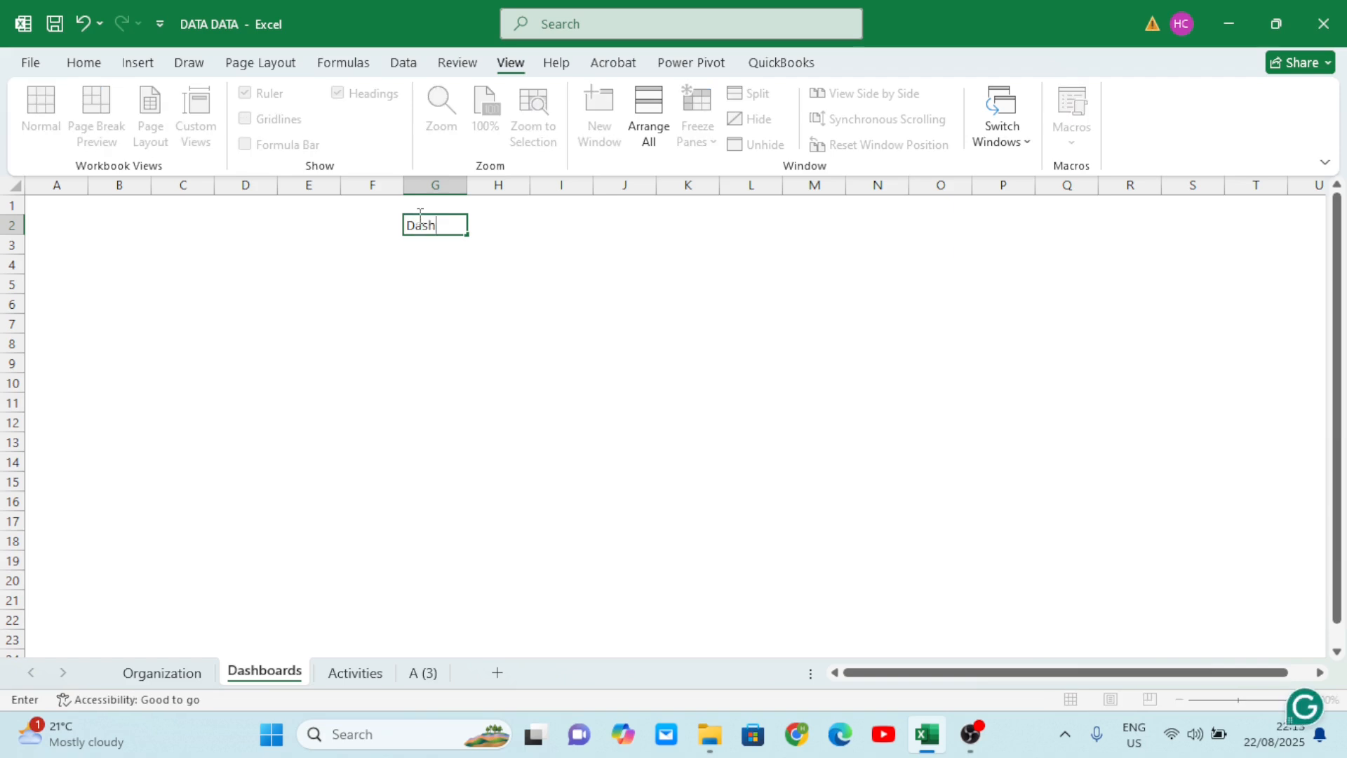
text(board for analysis)
click(553, 278)
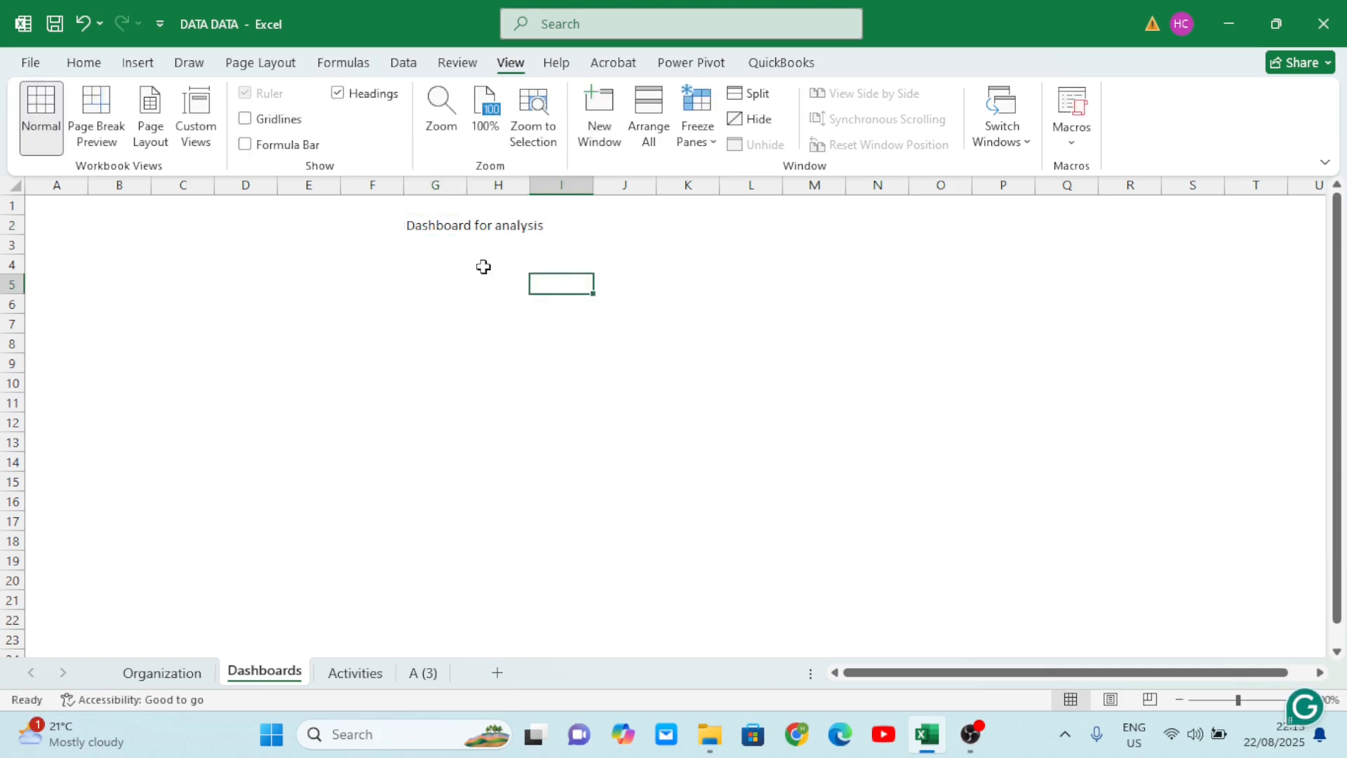
- Format the title cells G2:I2 with a yellow fill and bold text at font size 16
drag(542, 226, 421, 219)
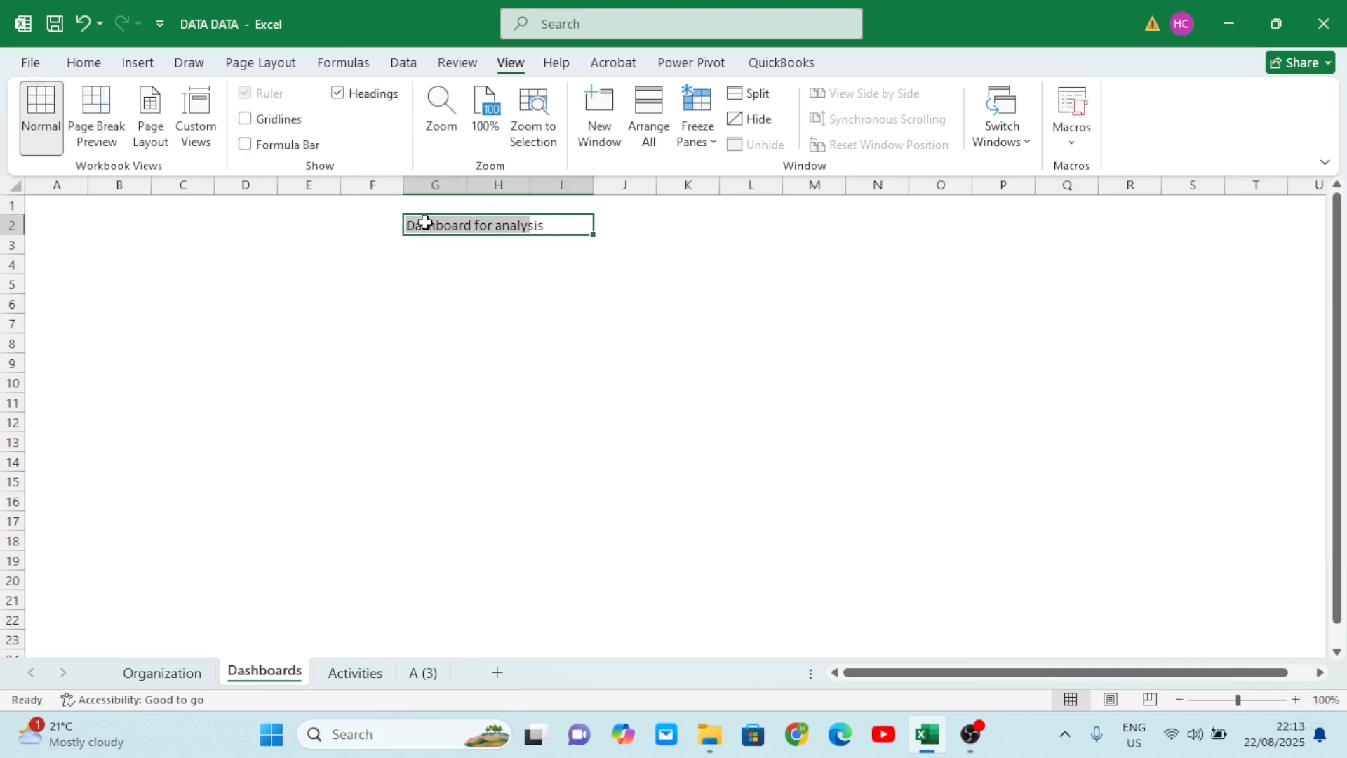
click(84, 63)
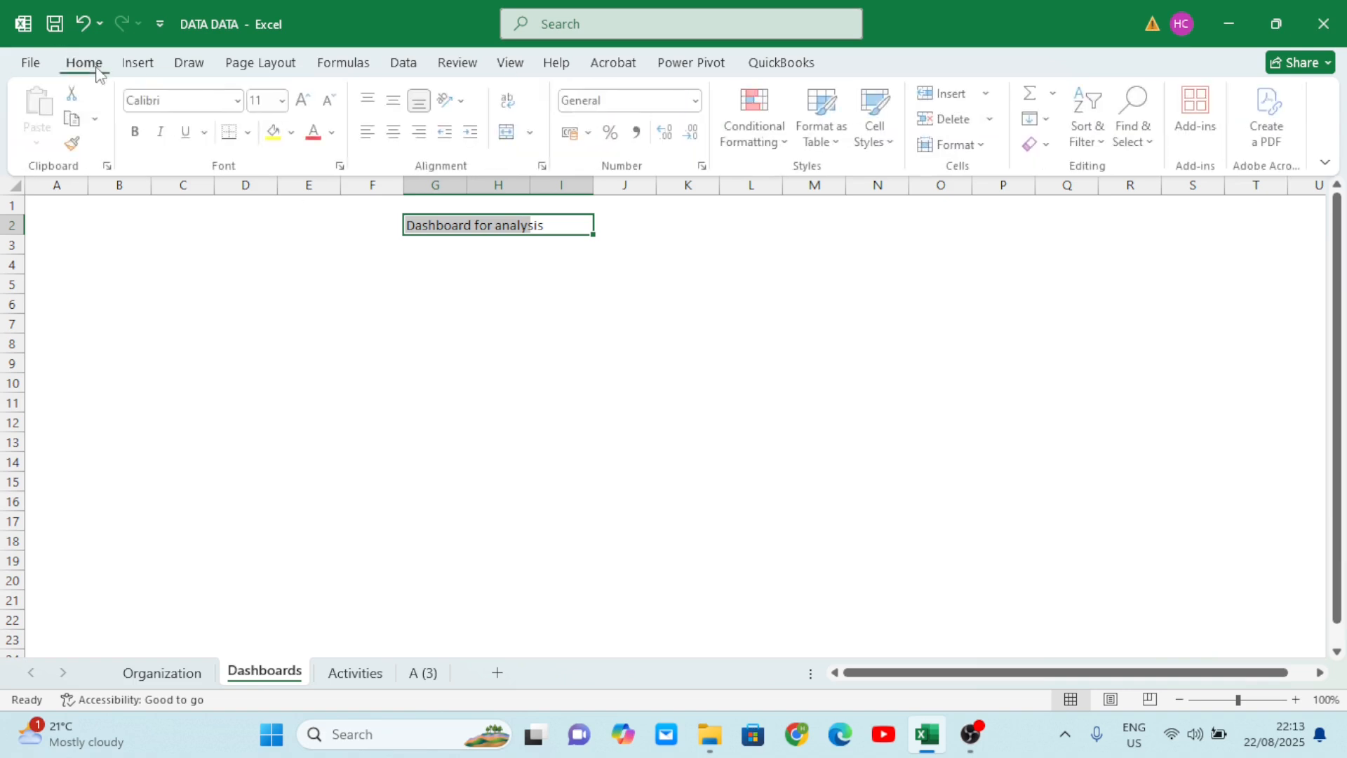
click(276, 132)
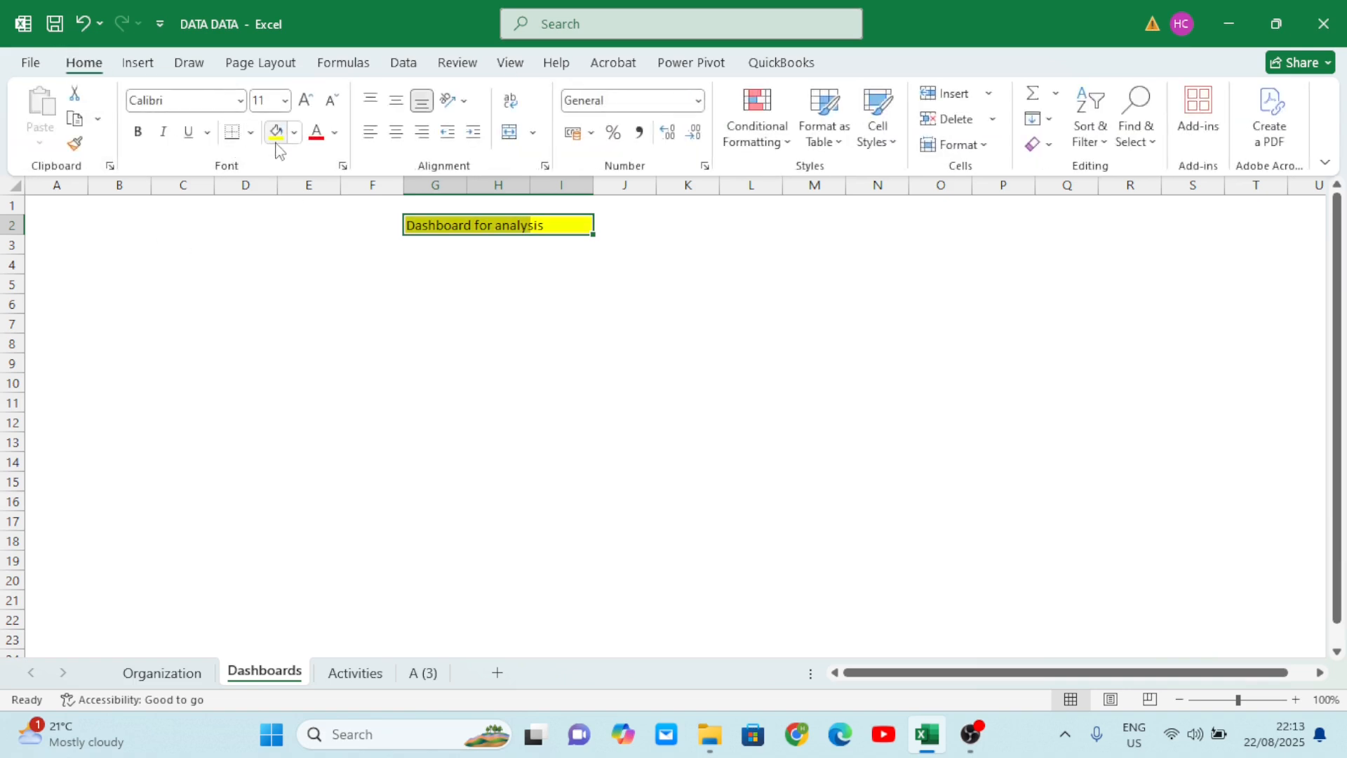
click(140, 133)
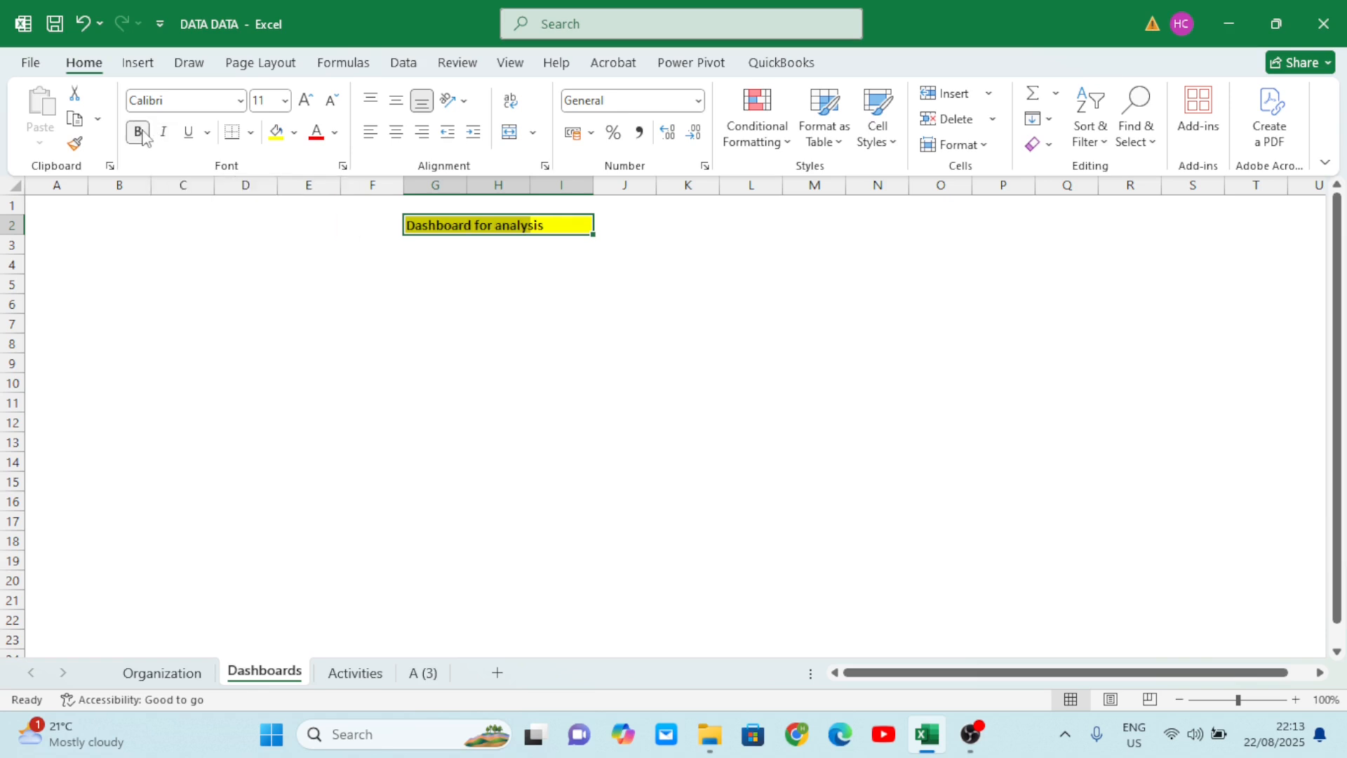
click(305, 100)
click(306, 99)
click(305, 99)
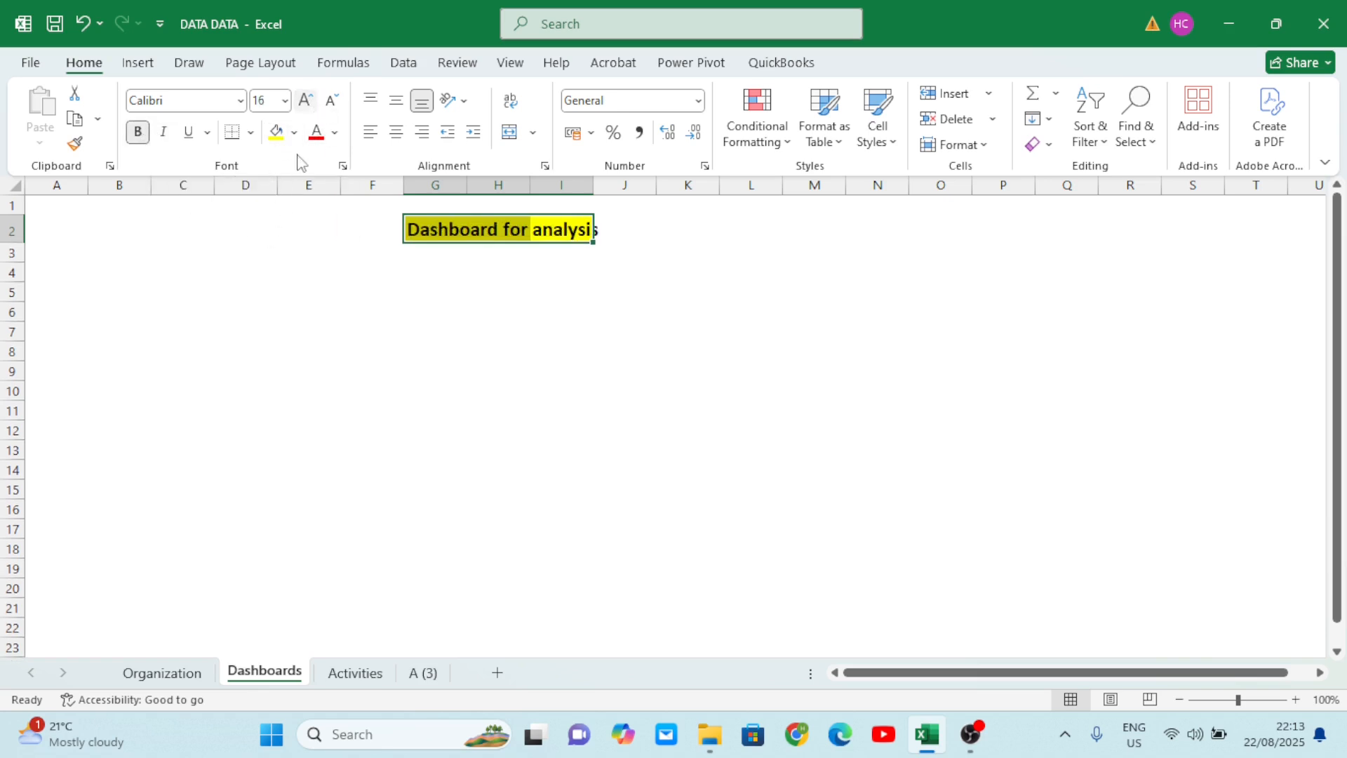
- Set the title's font color to the standard light blue and apply All Borders to G2:I2
click(335, 132)
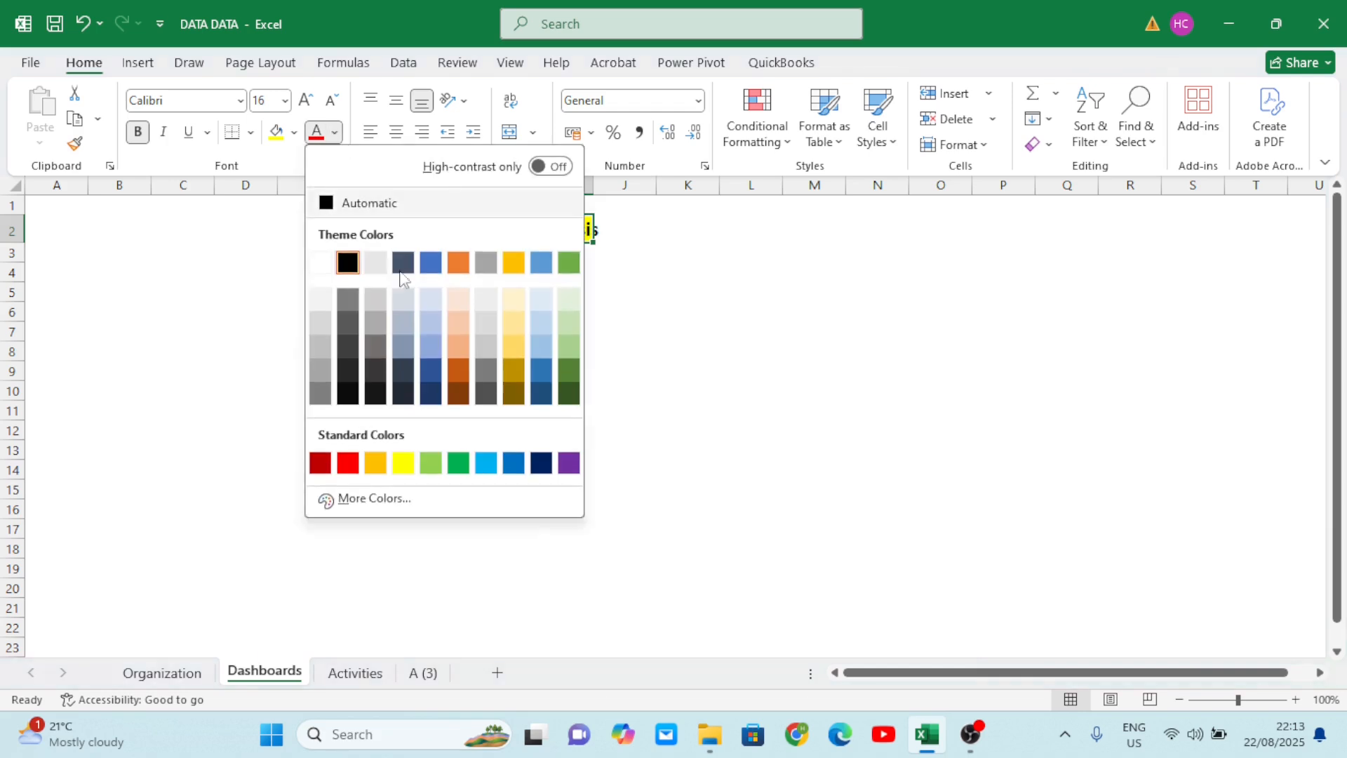
click(484, 463)
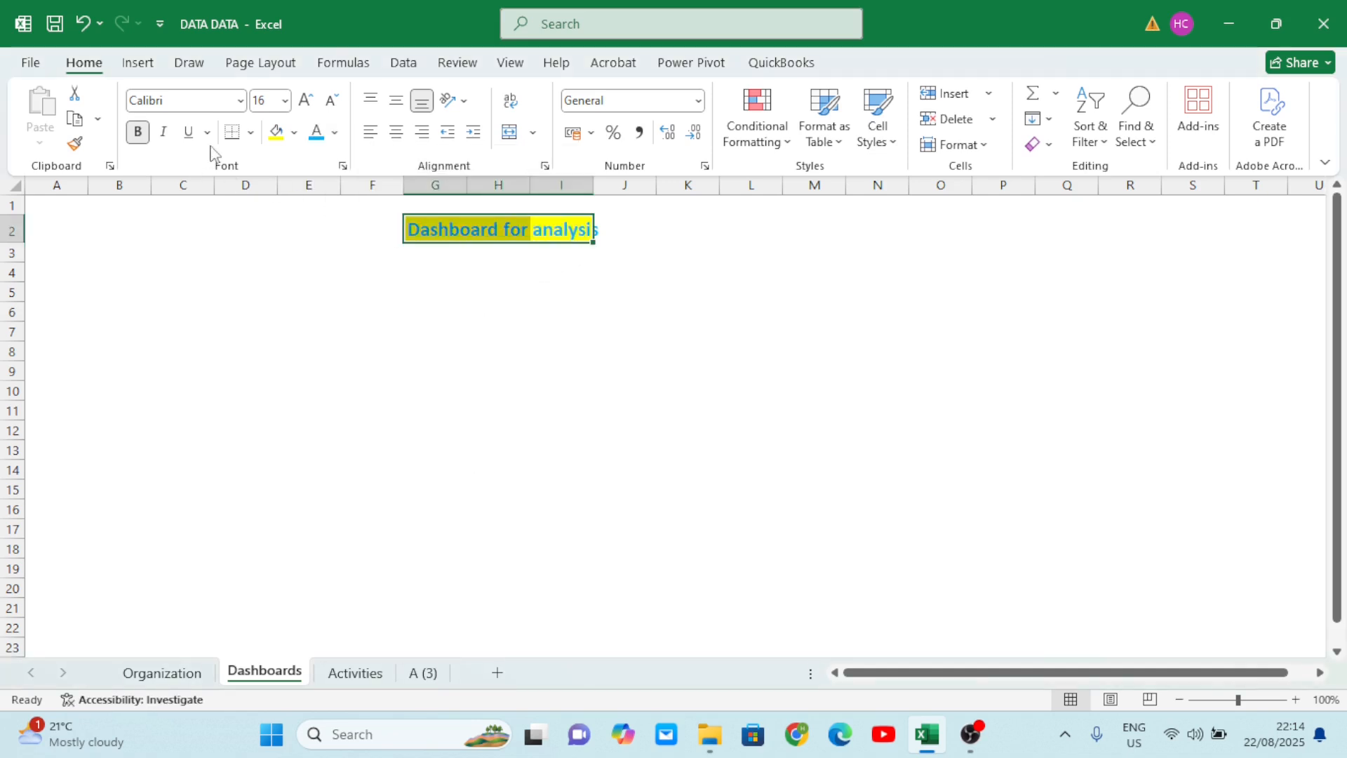
click(250, 131)
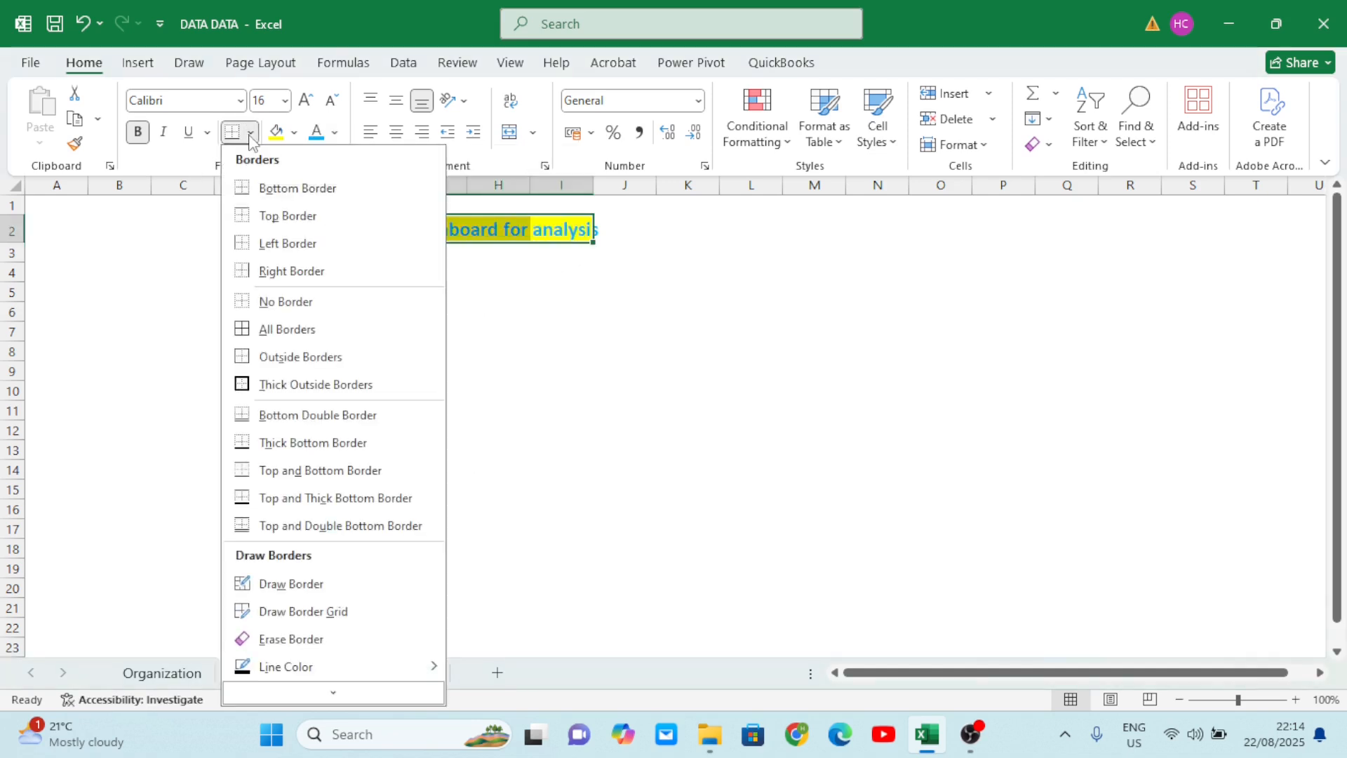
click(251, 328)
click(638, 287)
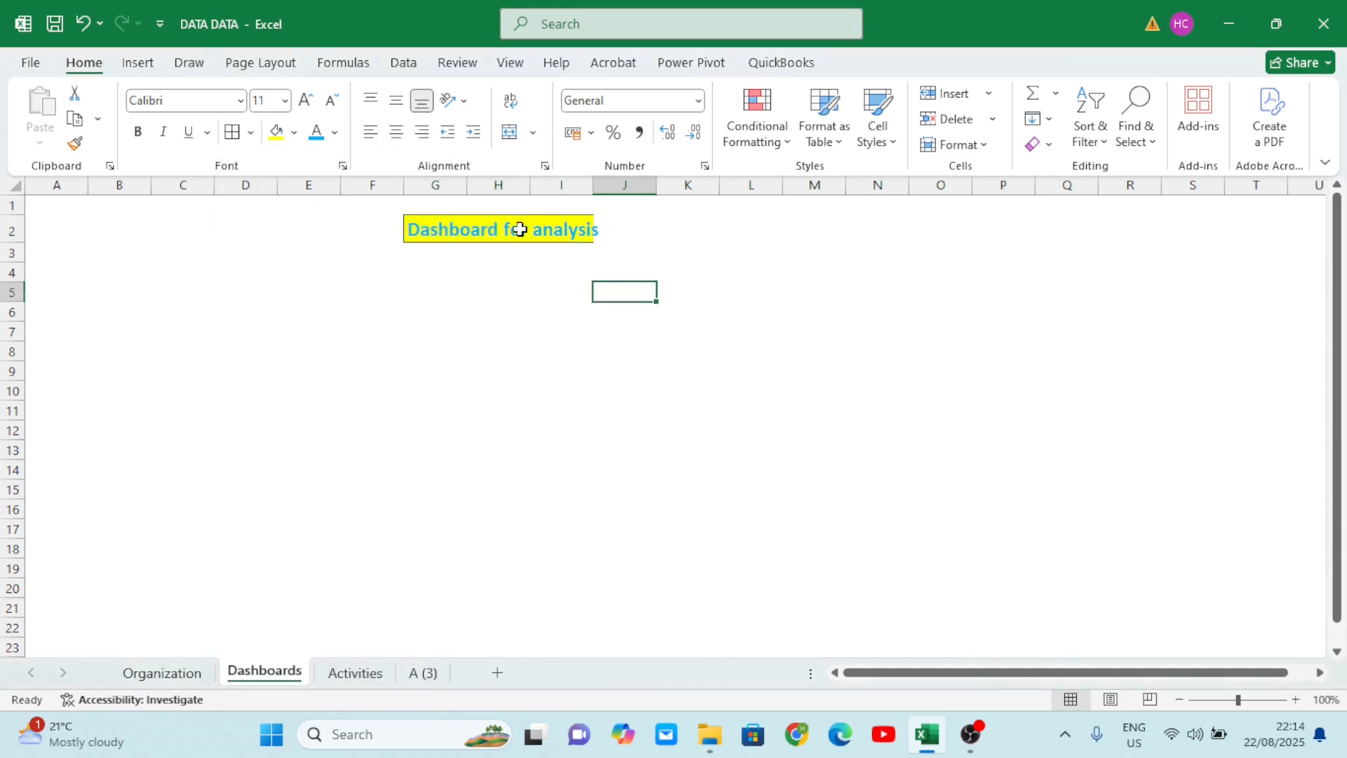
click(587, 226)
click(512, 228)
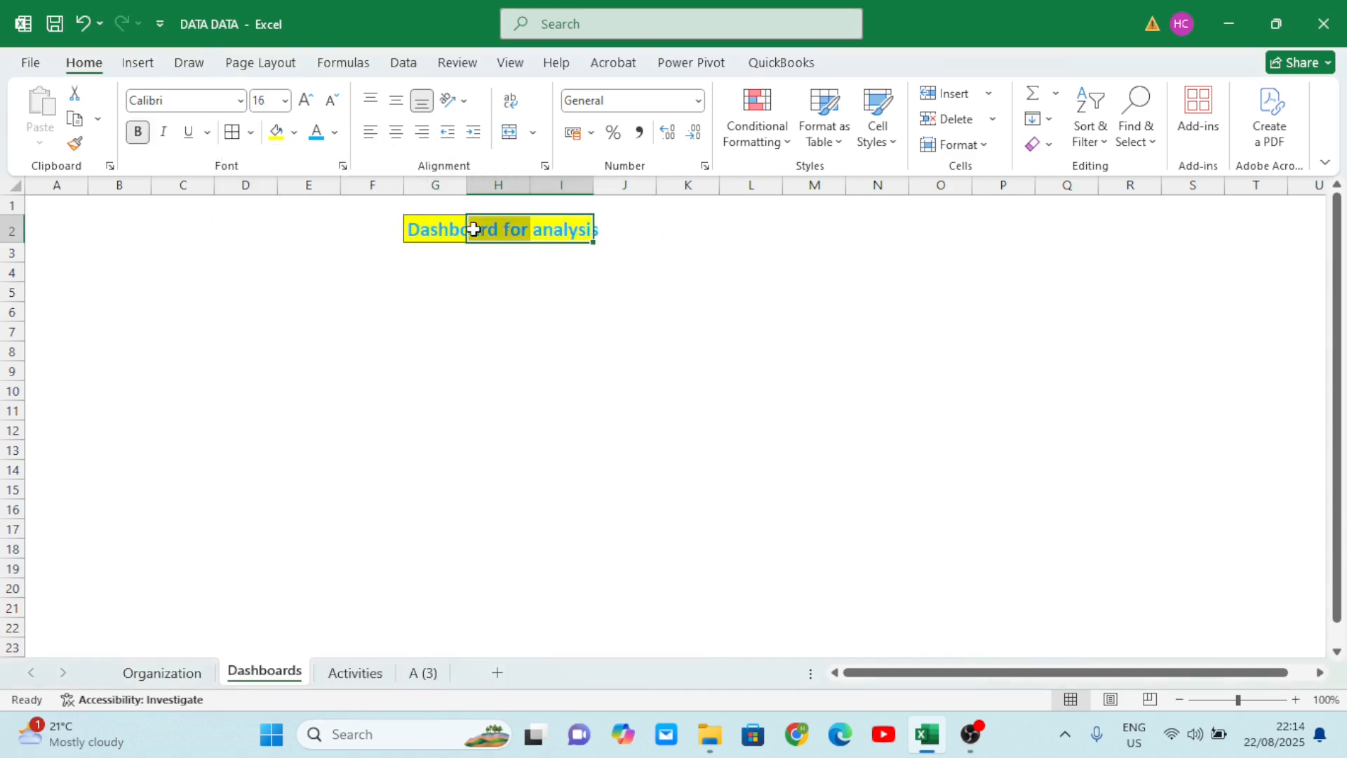
drag(545, 313, 536, 231)
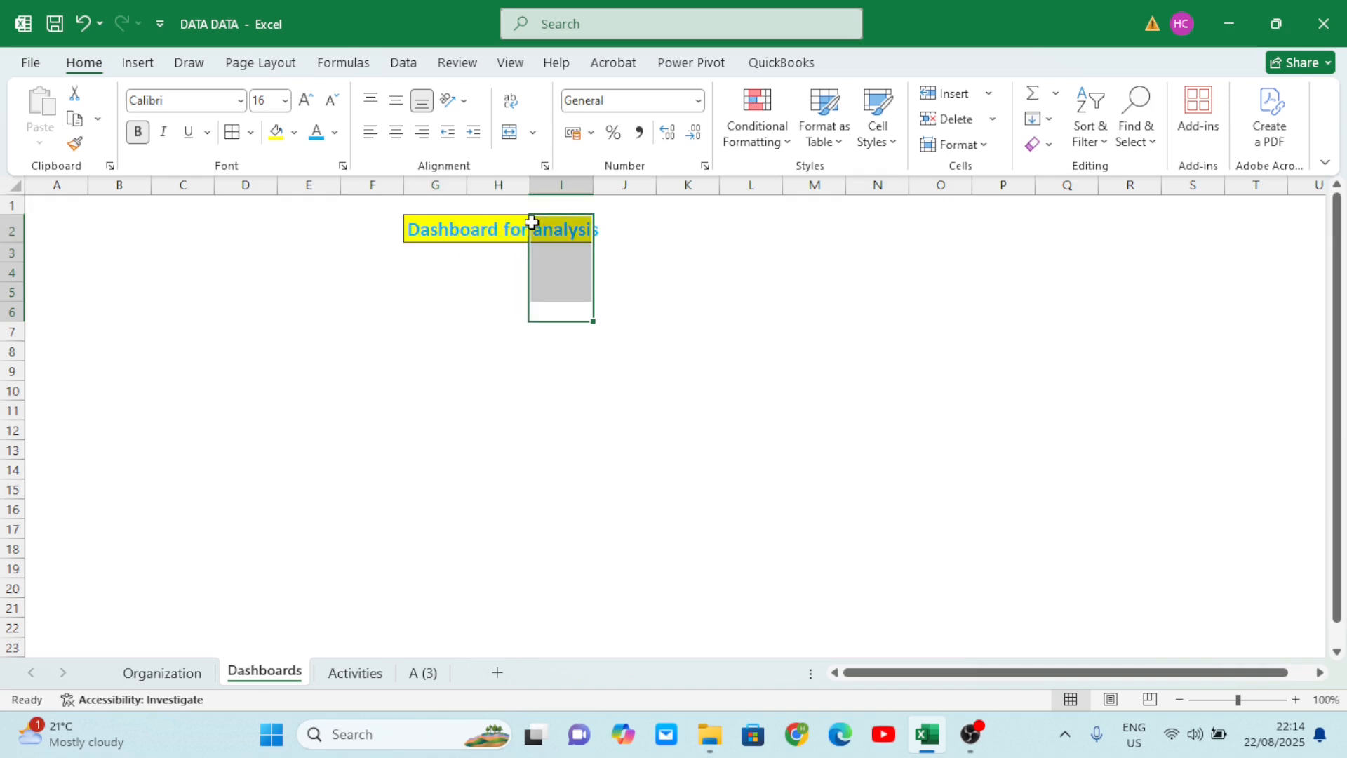
click(450, 232)
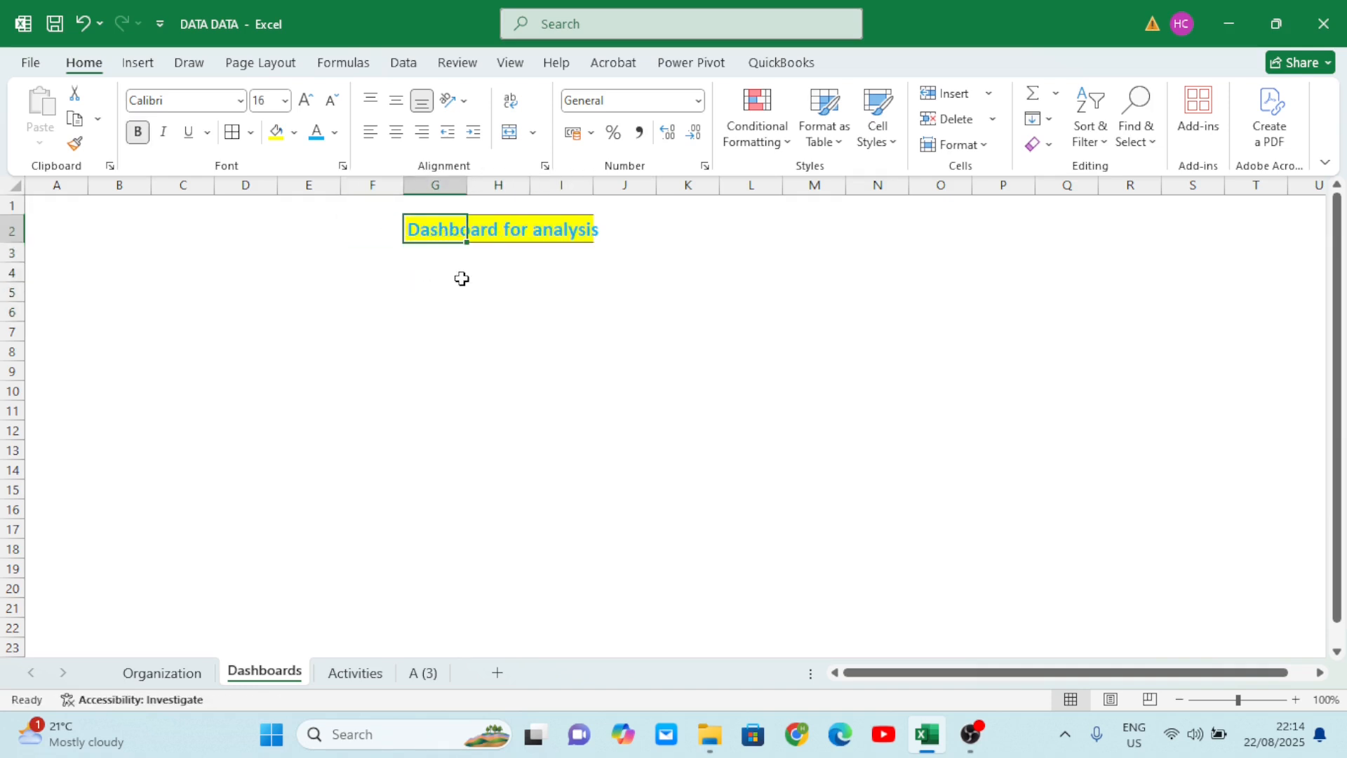
click(572, 231)
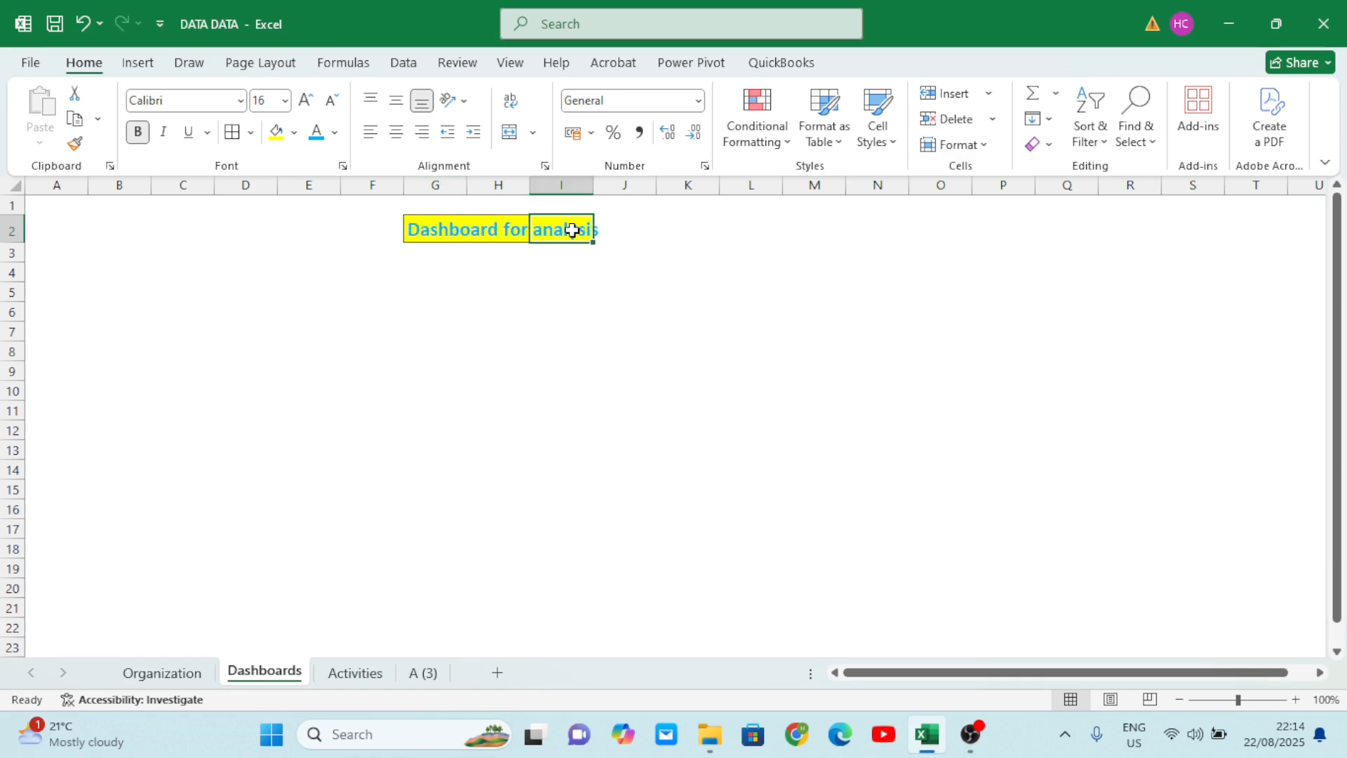
- Insert a clustered column PivotChart from the Organization sheet's PivotTable and move it further to the right on the sheet
click(163, 674)
click(190, 284)
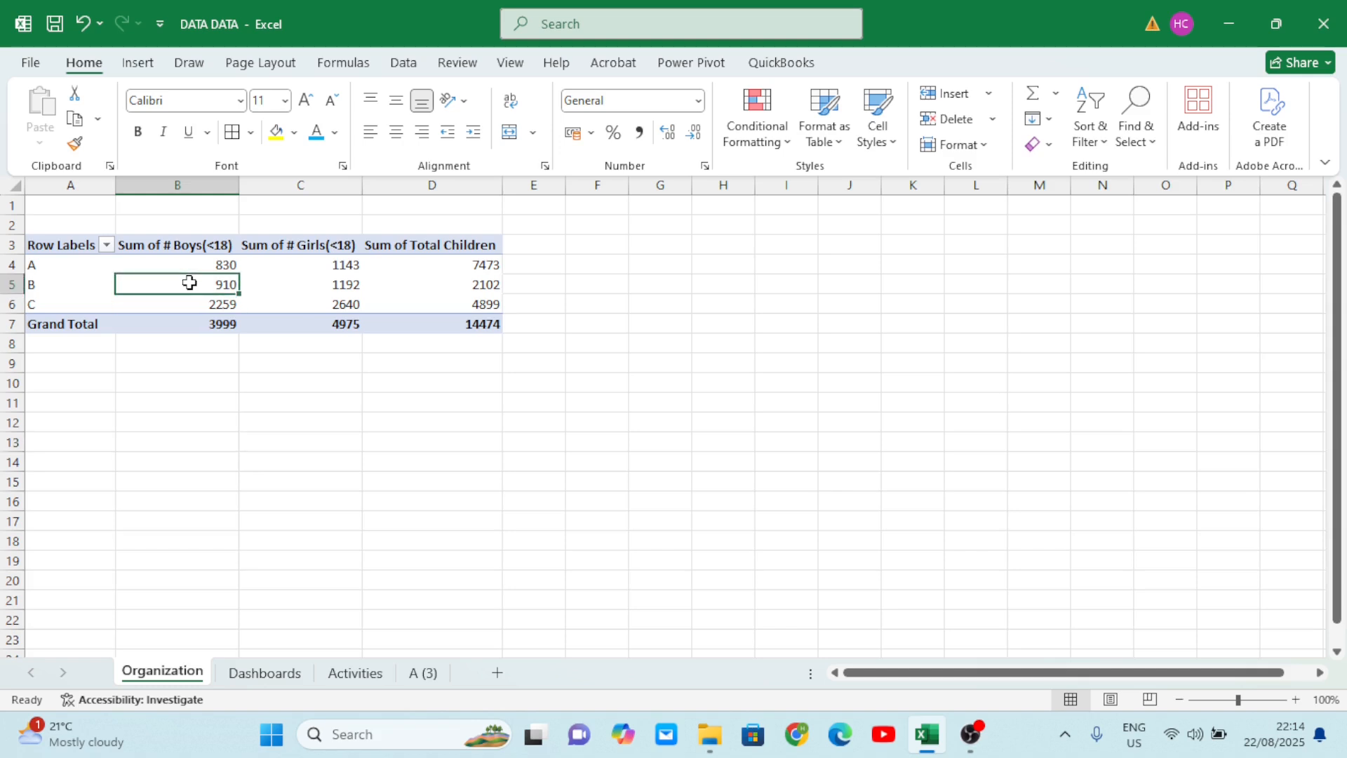
click(297, 272)
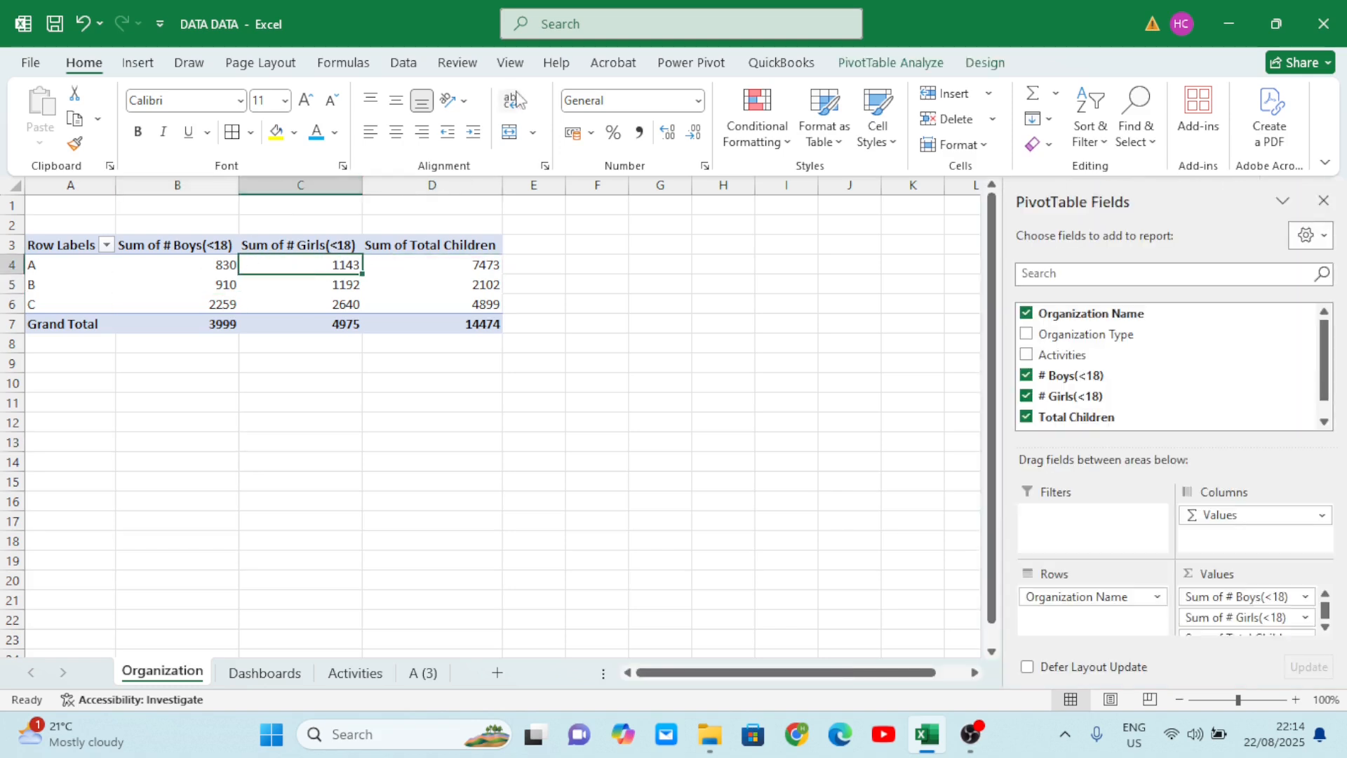
click(139, 63)
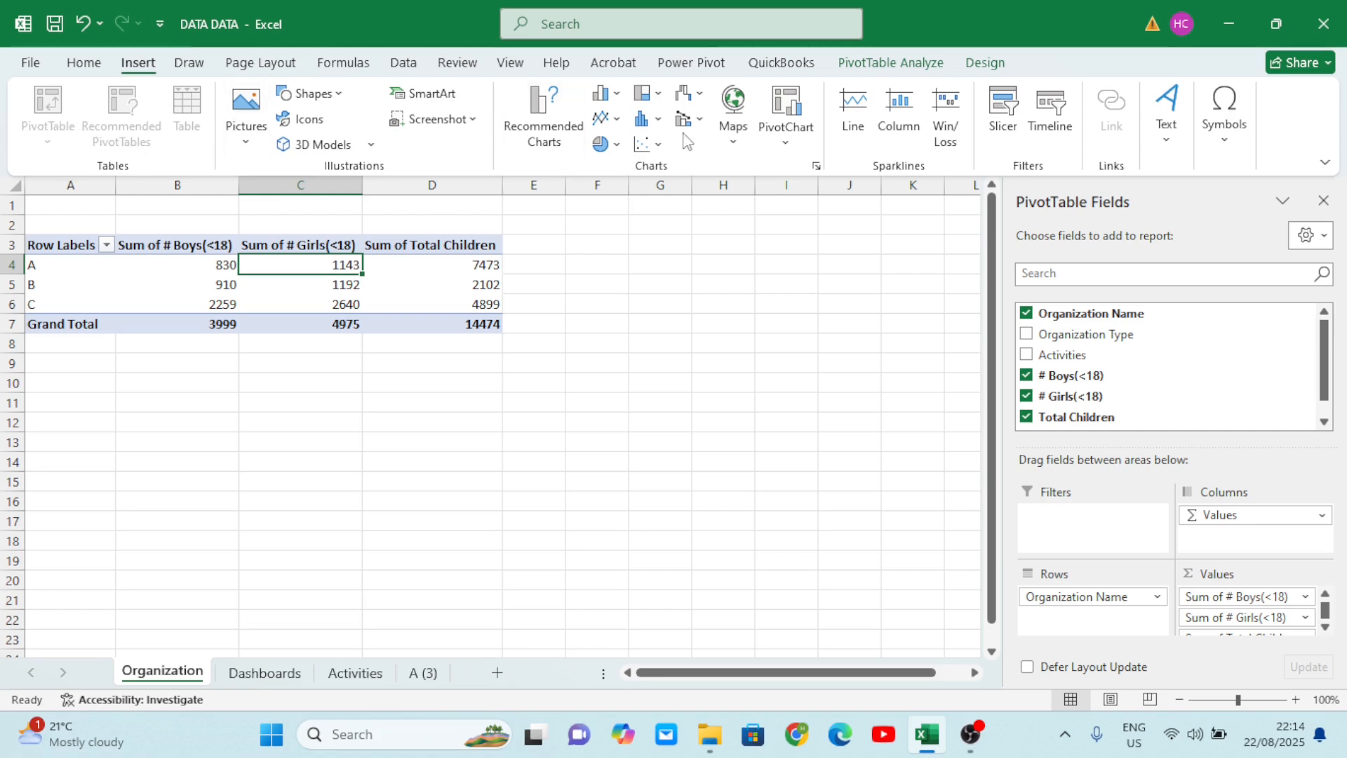
click(621, 101)
click(630, 165)
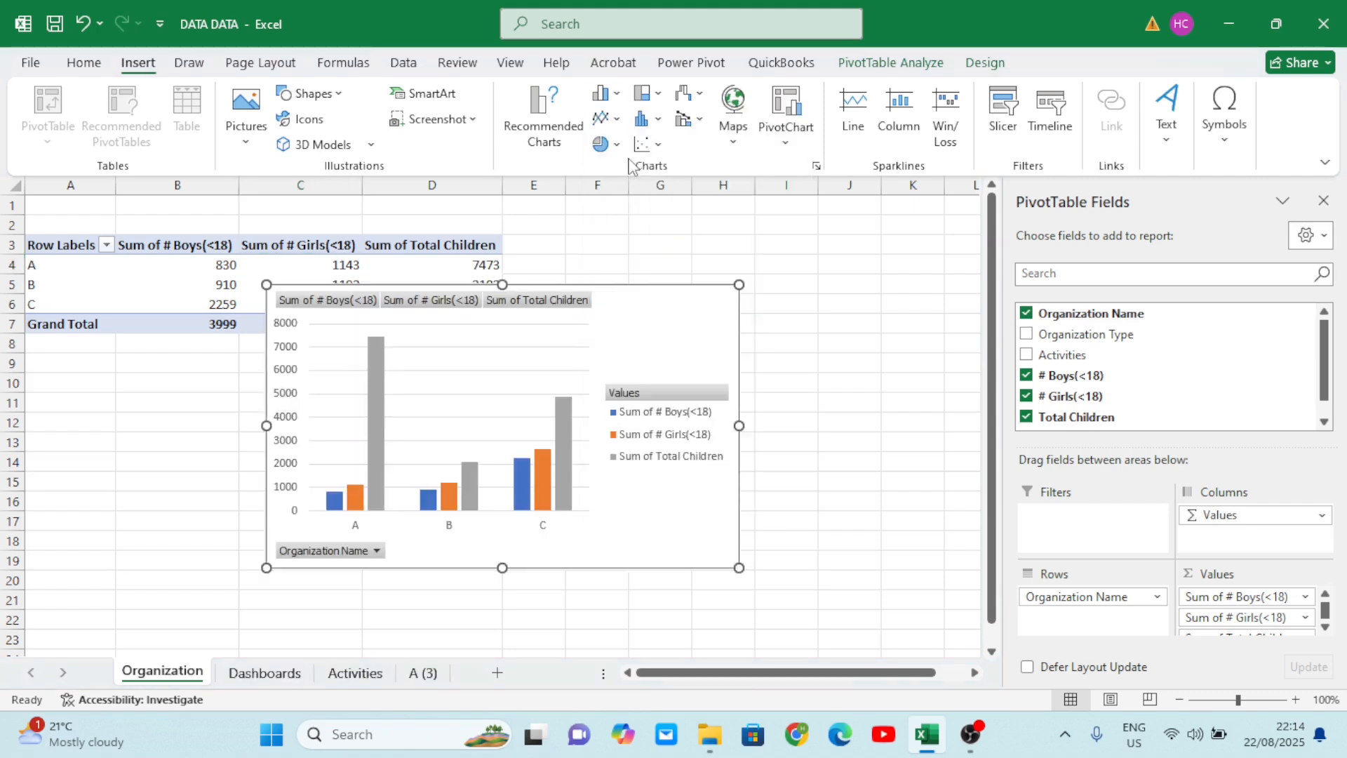
drag(653, 309, 757, 313)
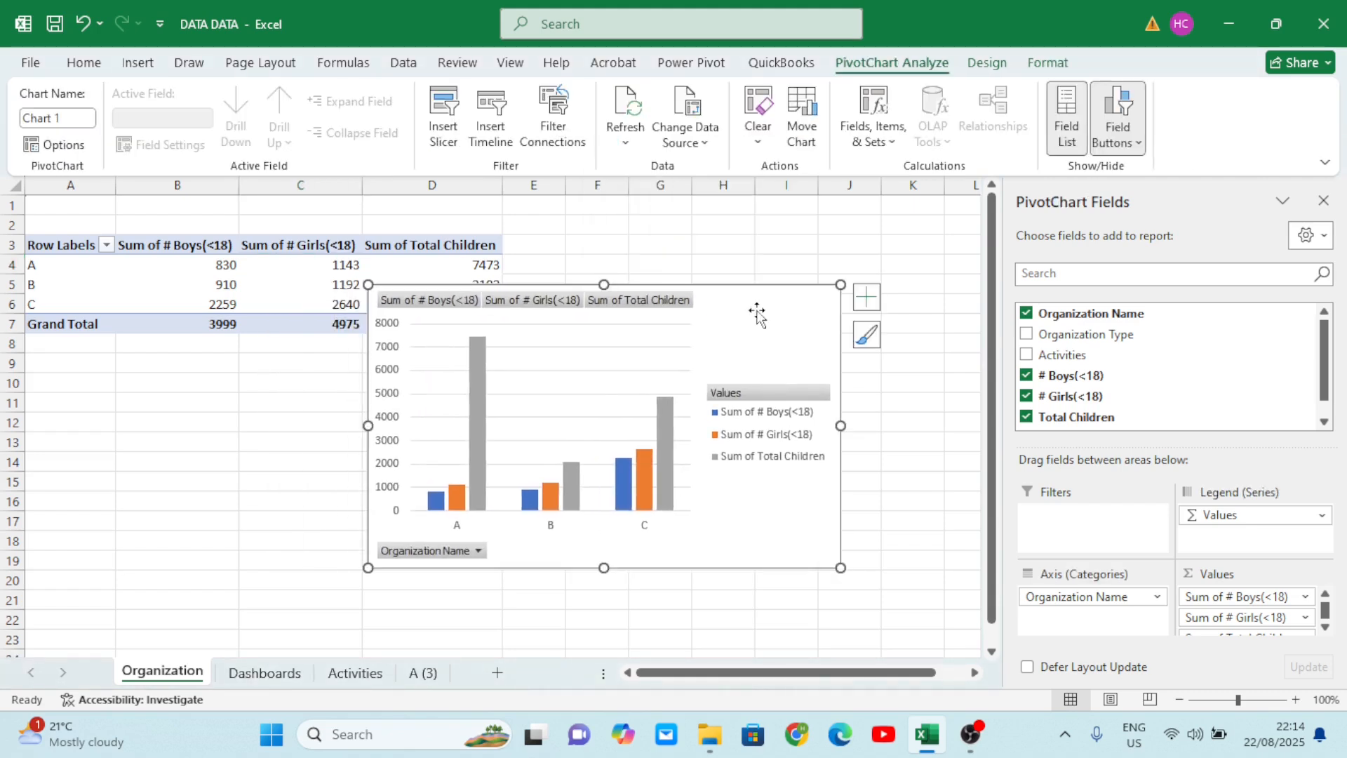
- Strip the organization chart of its vertical axis, all field buttons and the gridlines
click(379, 338)
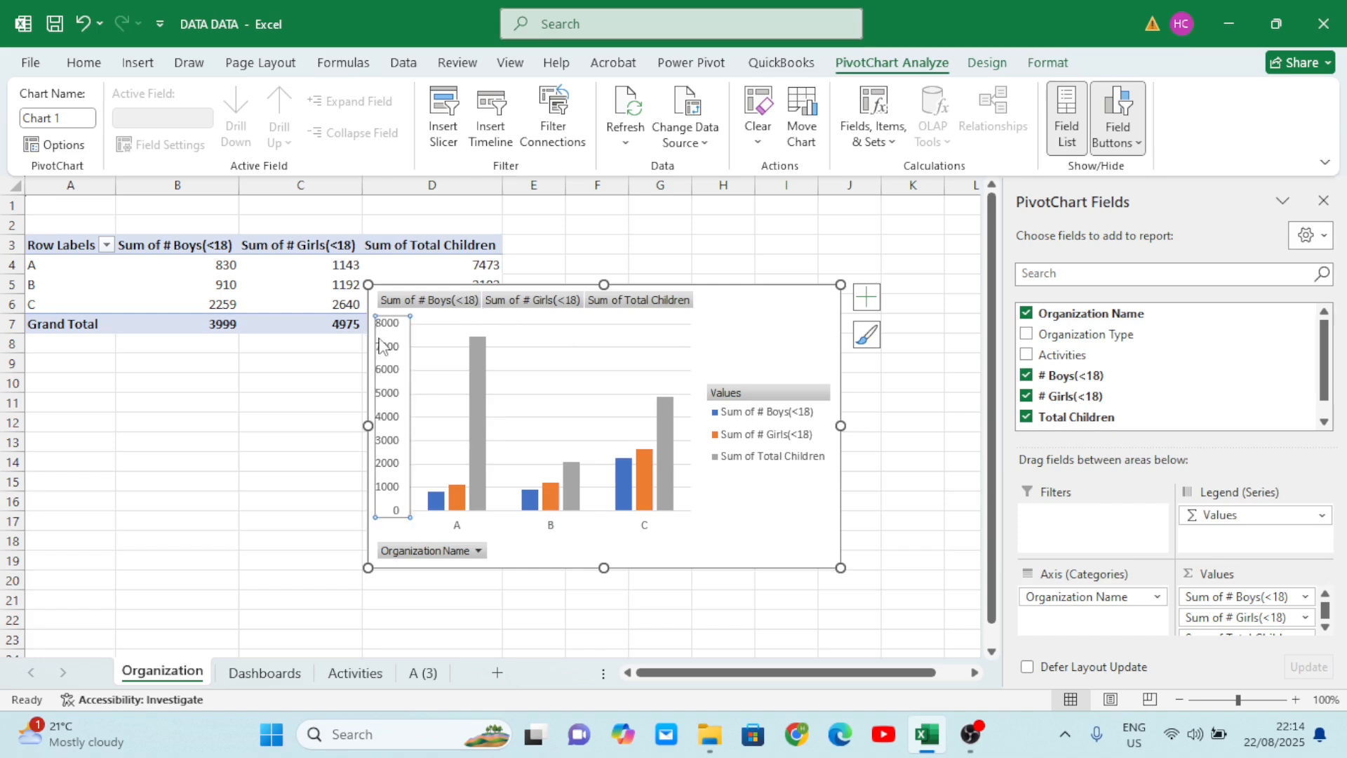
key(Delete)
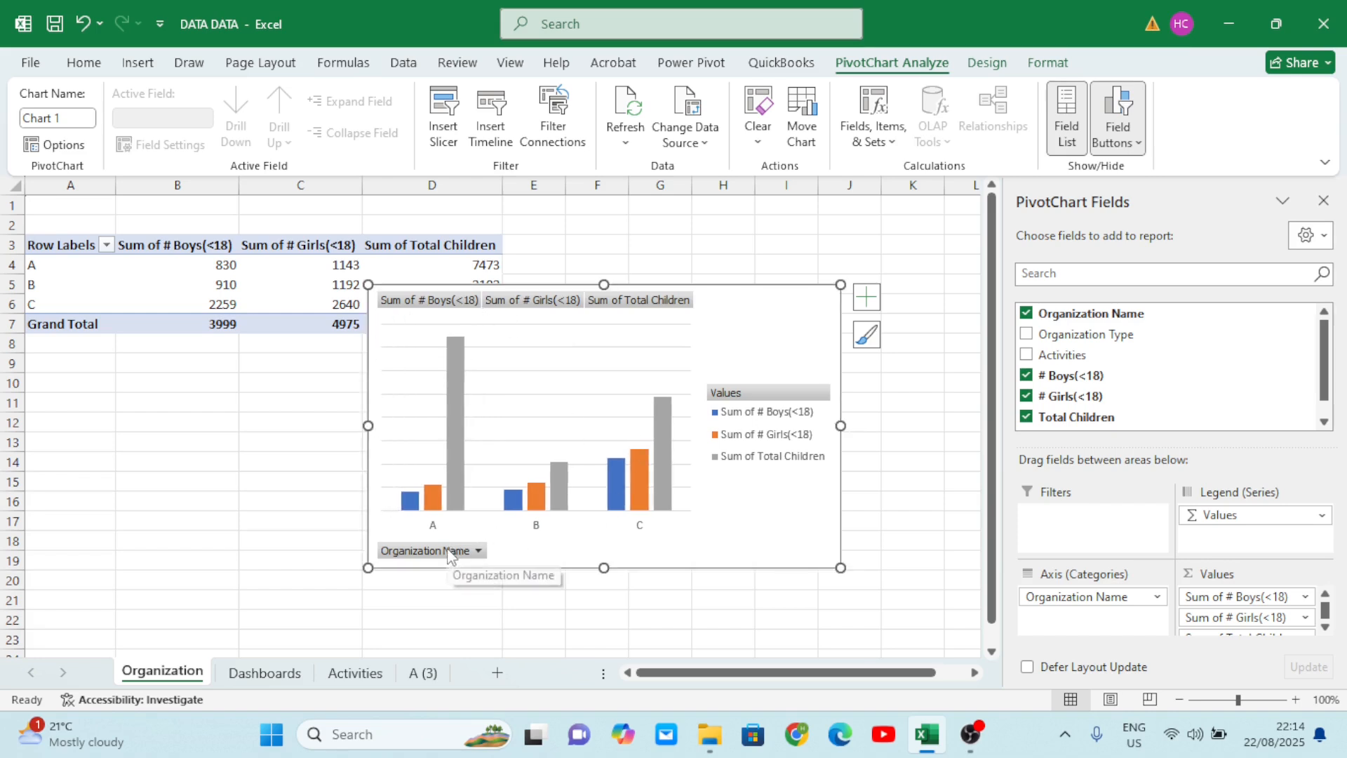
right_click(448, 553)
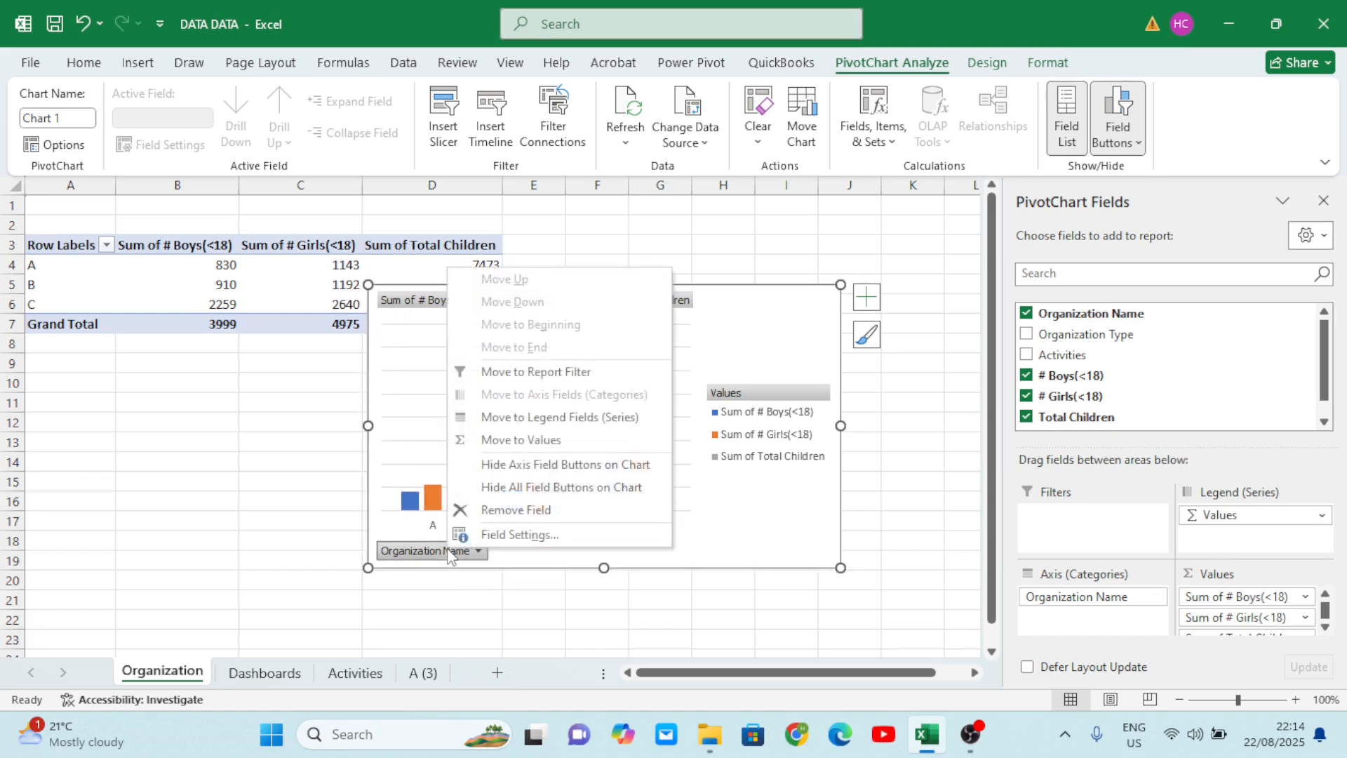
click(547, 490)
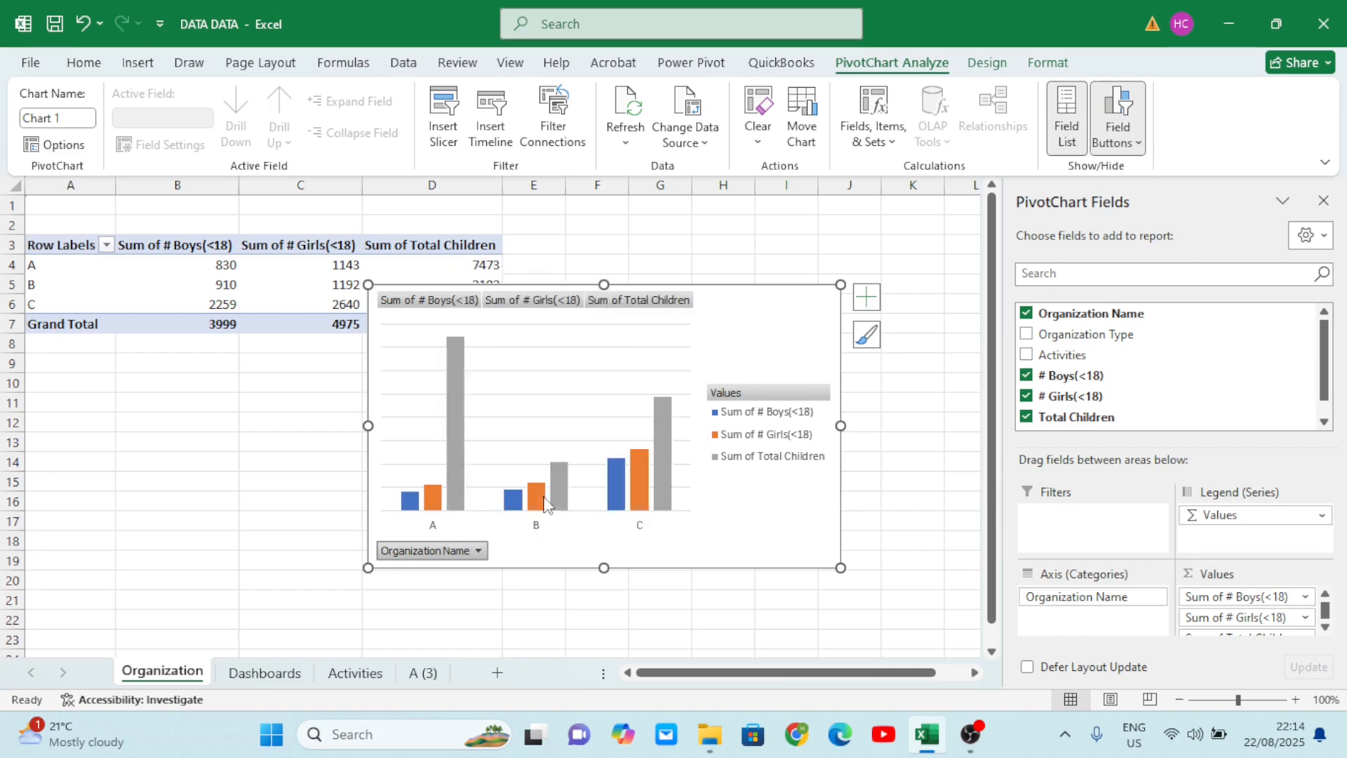
click(590, 333)
key(Delete)
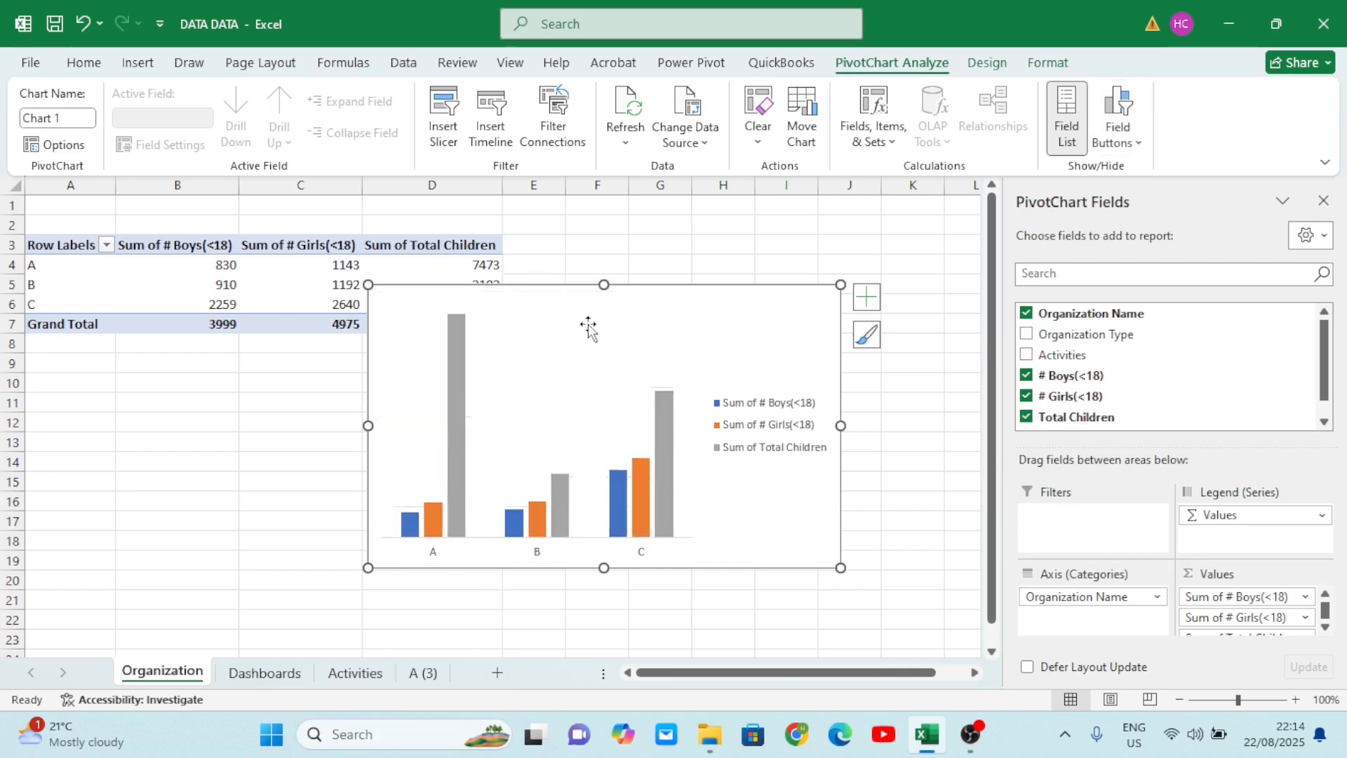
- Try a data table on the organization chart, remove it, and add data labels to the columns instead
click(867, 302)
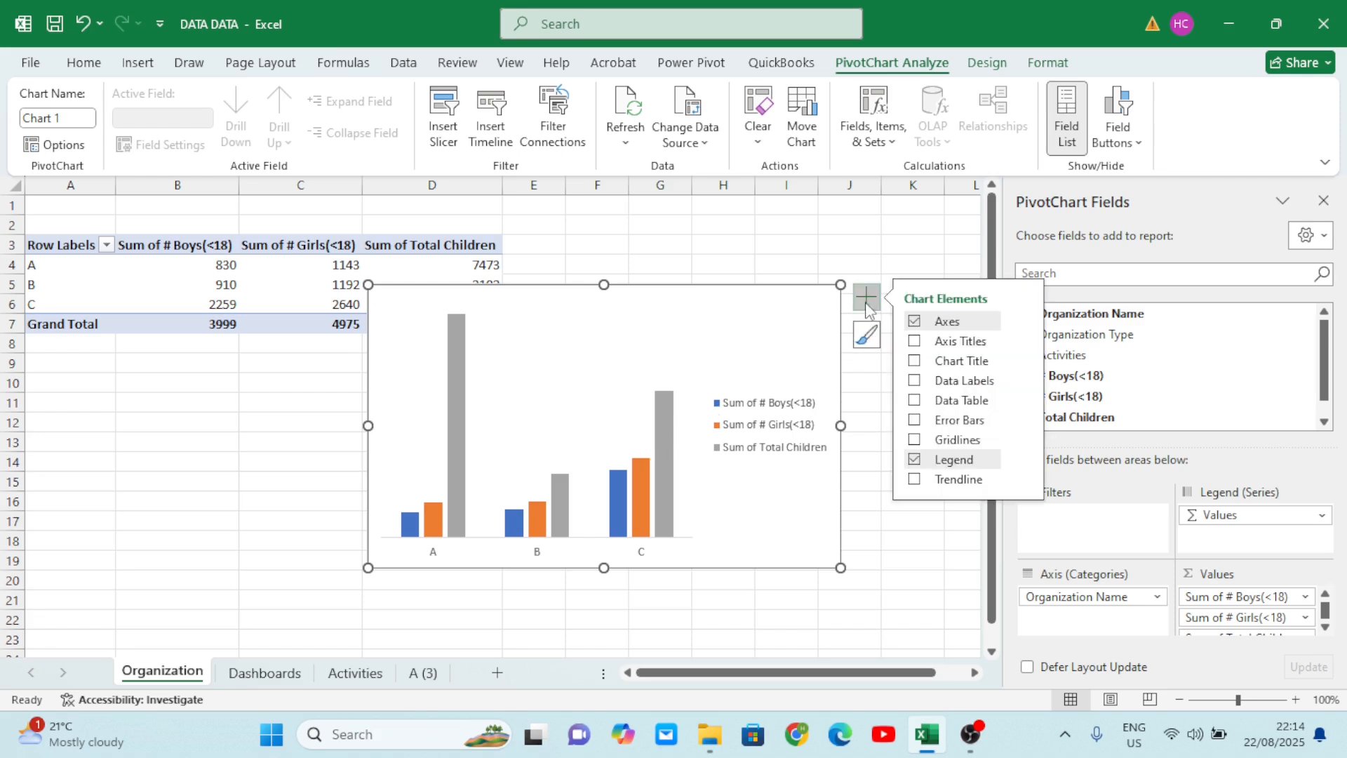
click(915, 401)
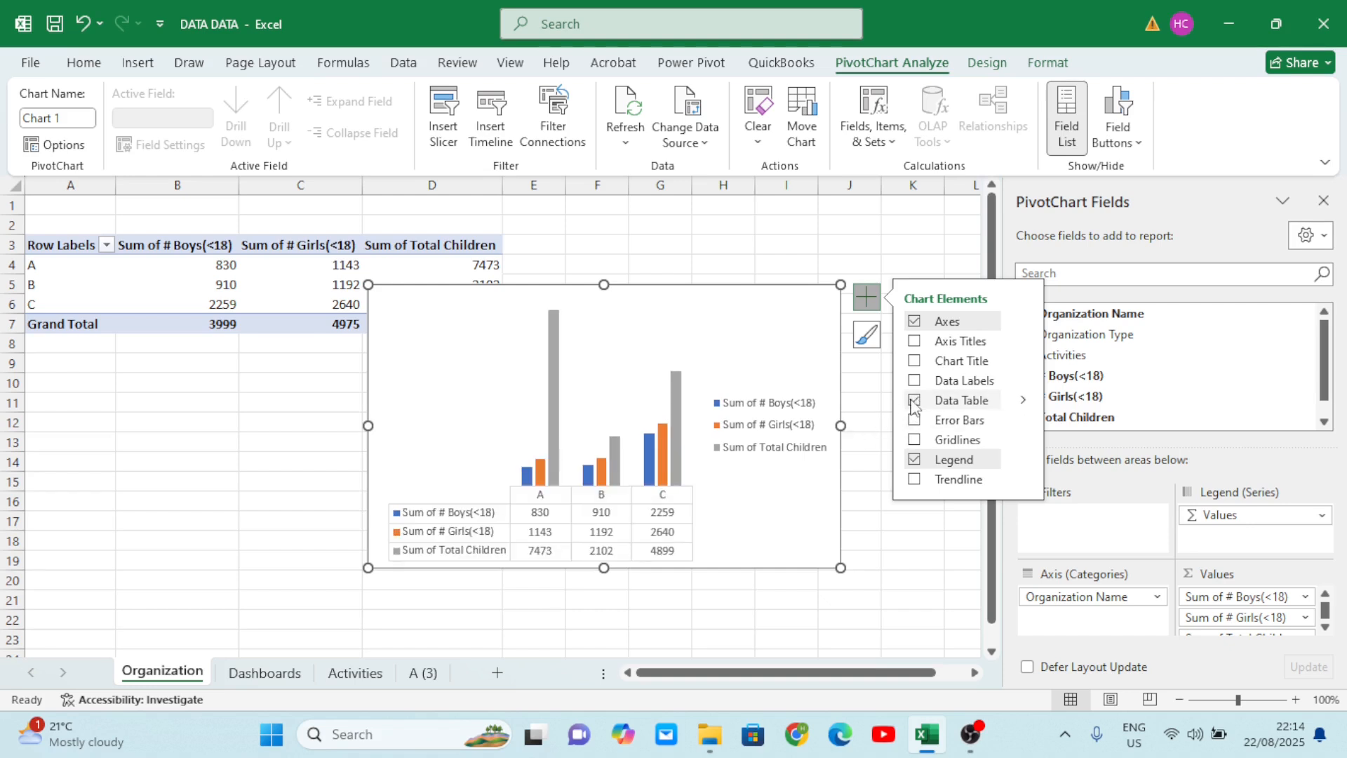
click(914, 401)
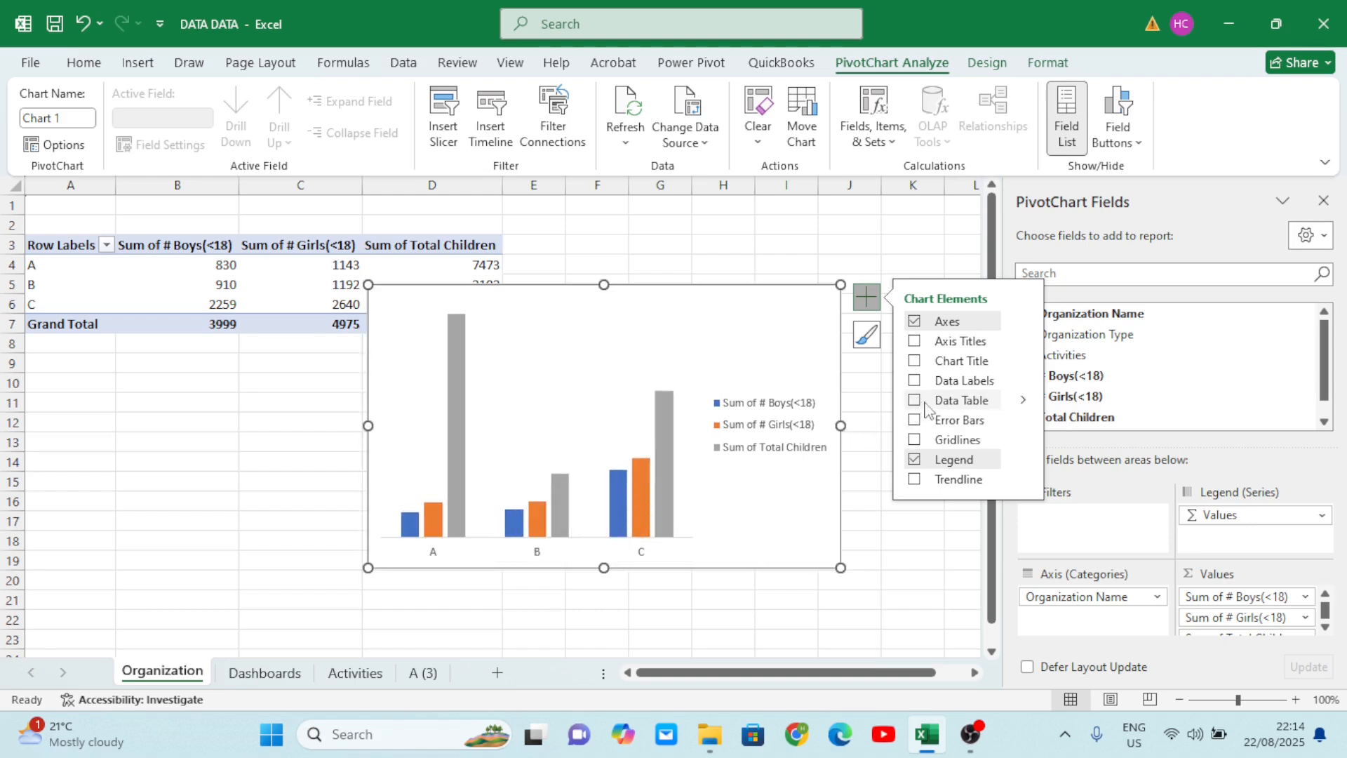
click(915, 382)
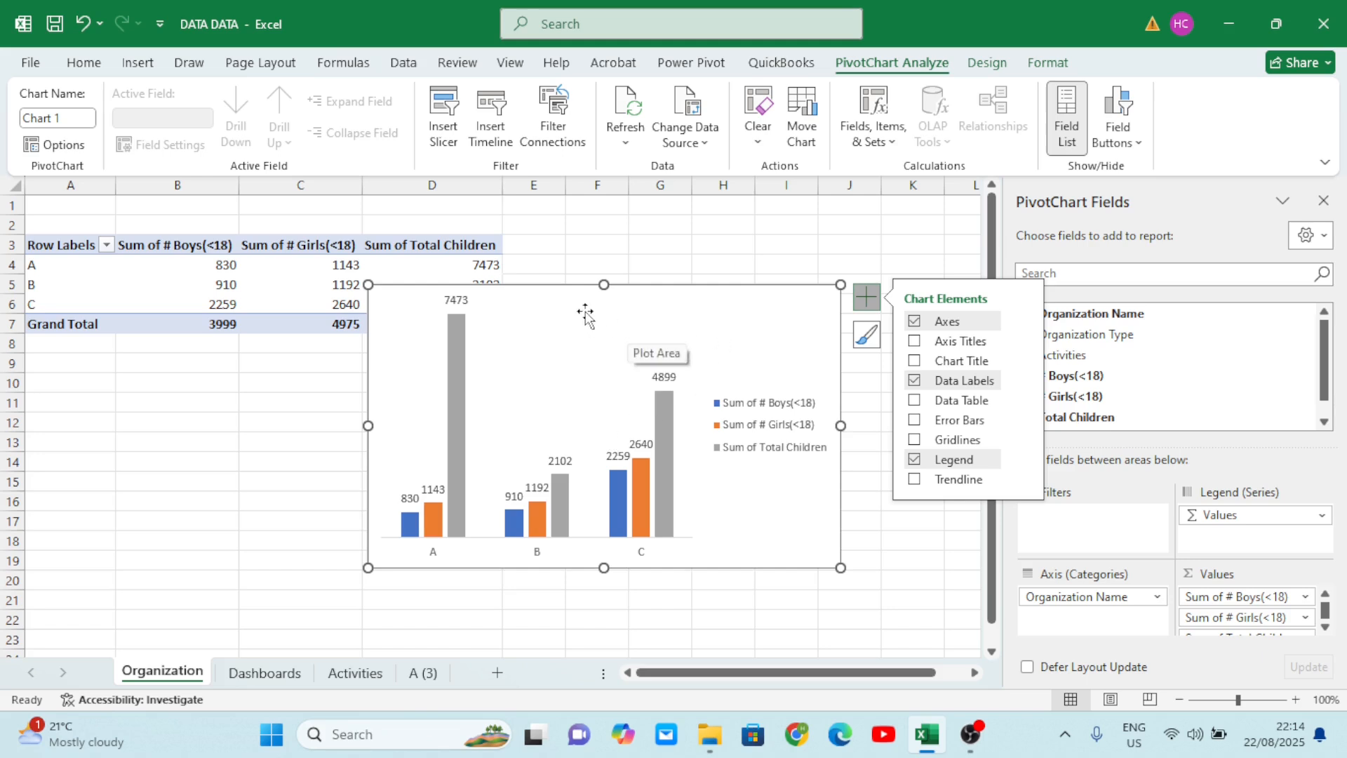
- Add a chart title to the organization chart reading "Org Against Children"
click(915, 361)
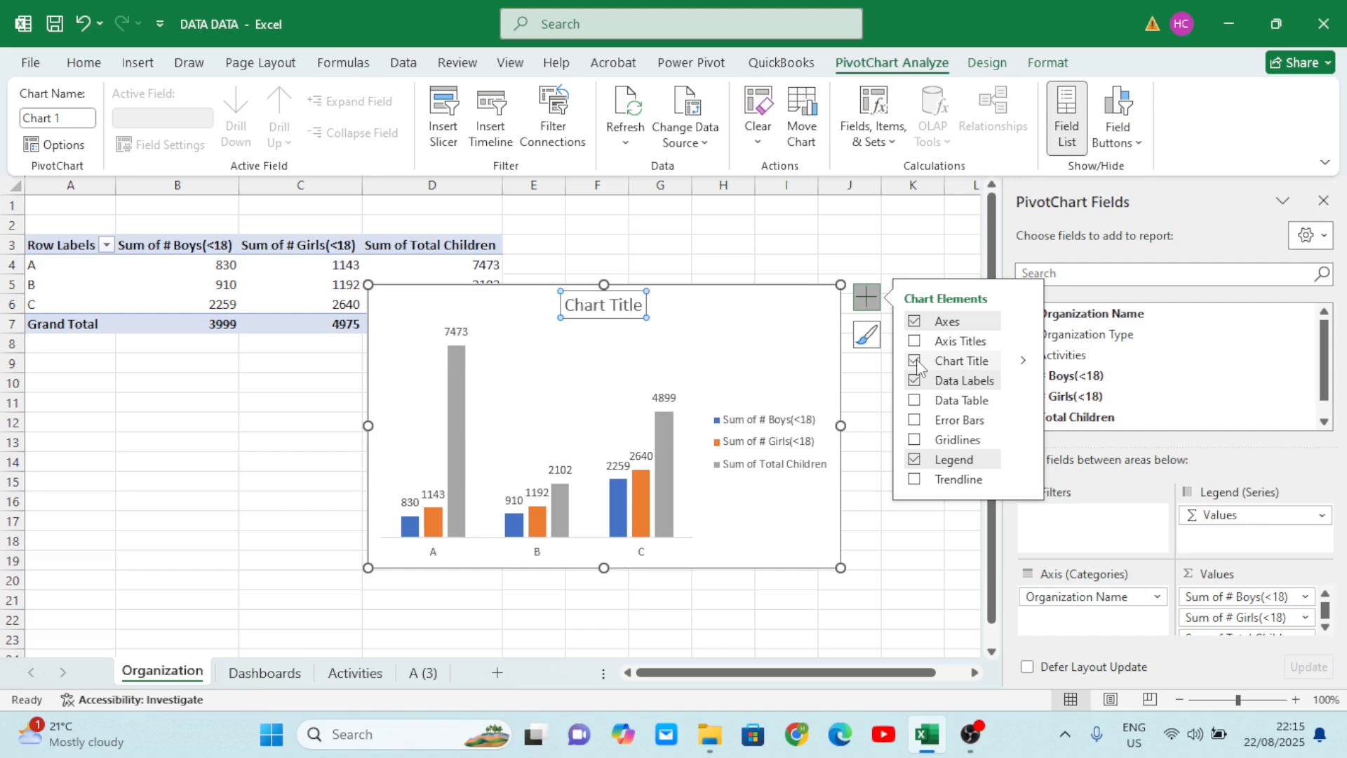
click(642, 306)
key(BackSpace)
key(BackSpace)
key(BackSpace)
key(BackSpace)
key(BackSpace)
key(BackSpace)
key(BackSpace)
key(BackSpace)
key(BackSpace)
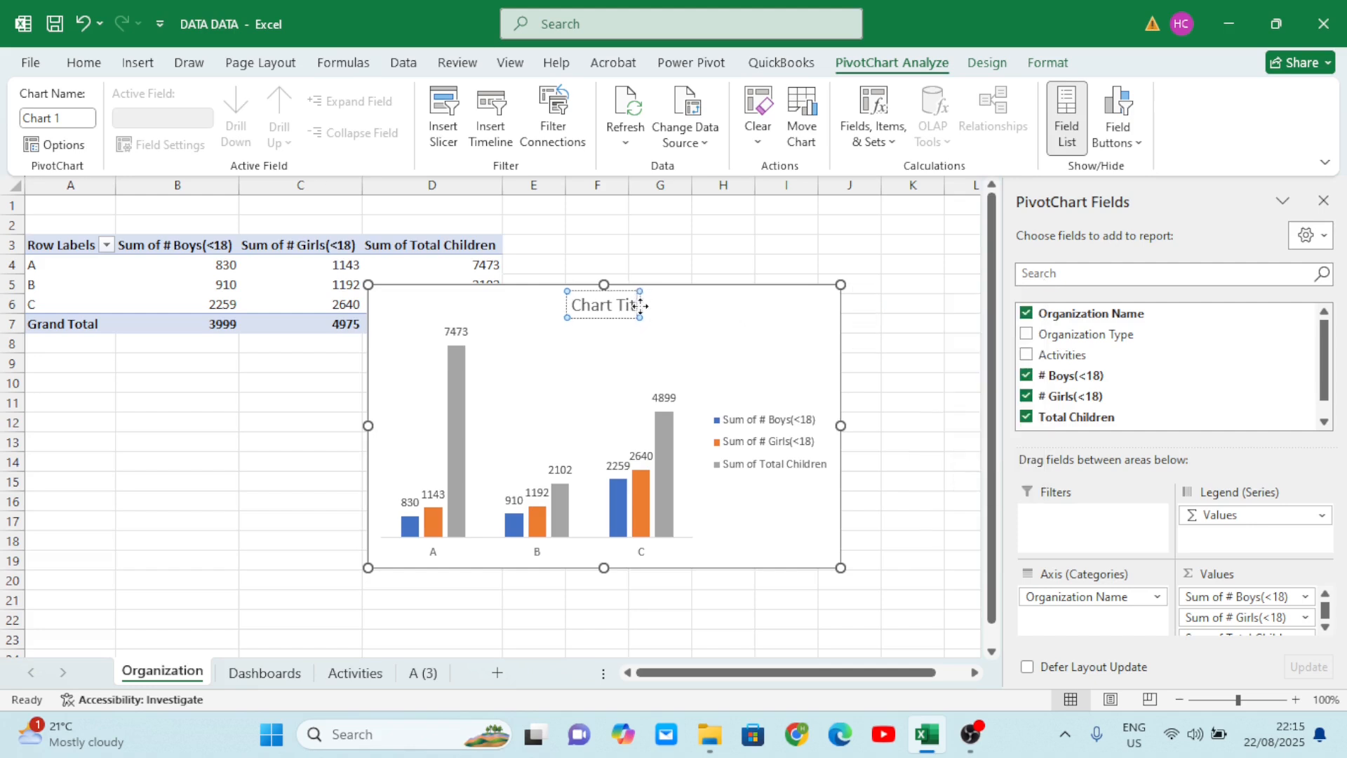
key(BackSpace)
key(BackSpace)
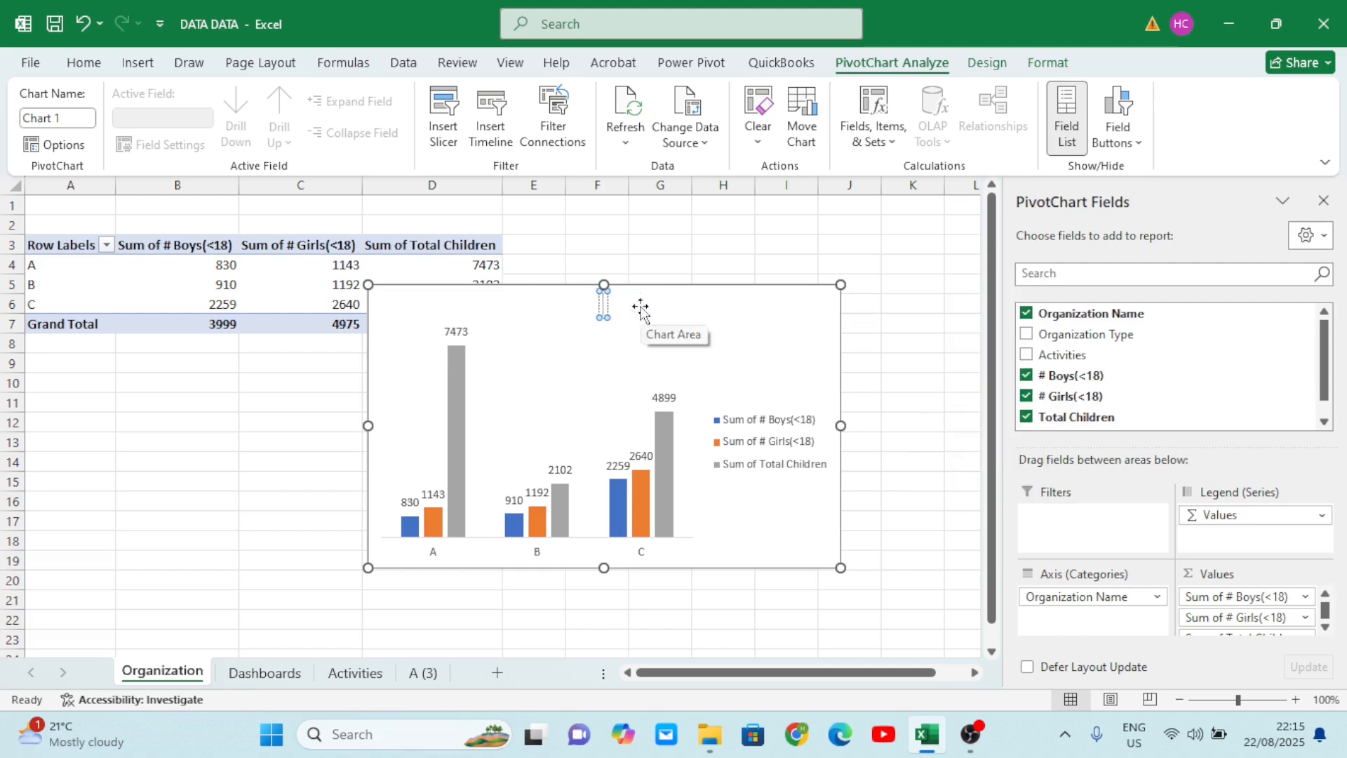
text(Org Agains)
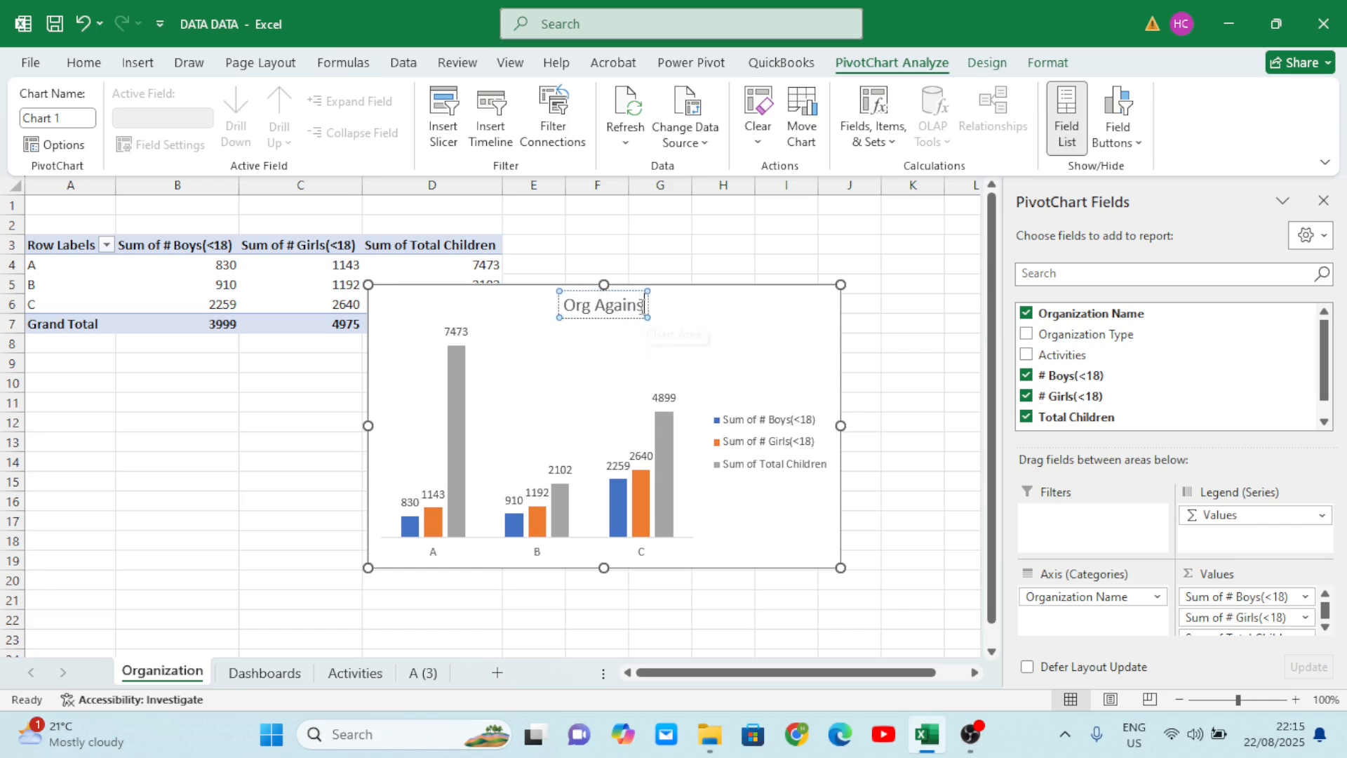
text(t Children)
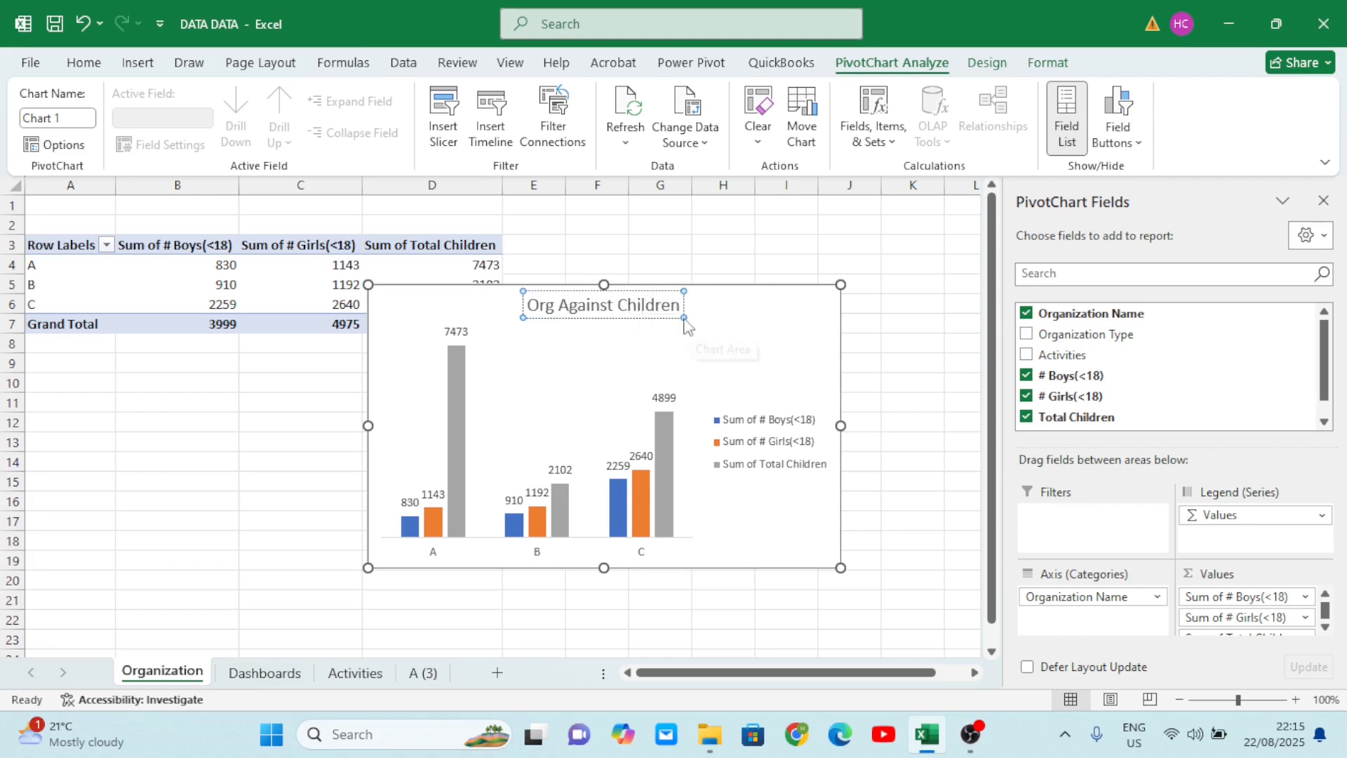
- Format the "Org Against Children" chart title in the standard light blue font color and bold
drag(679, 306, 528, 308)
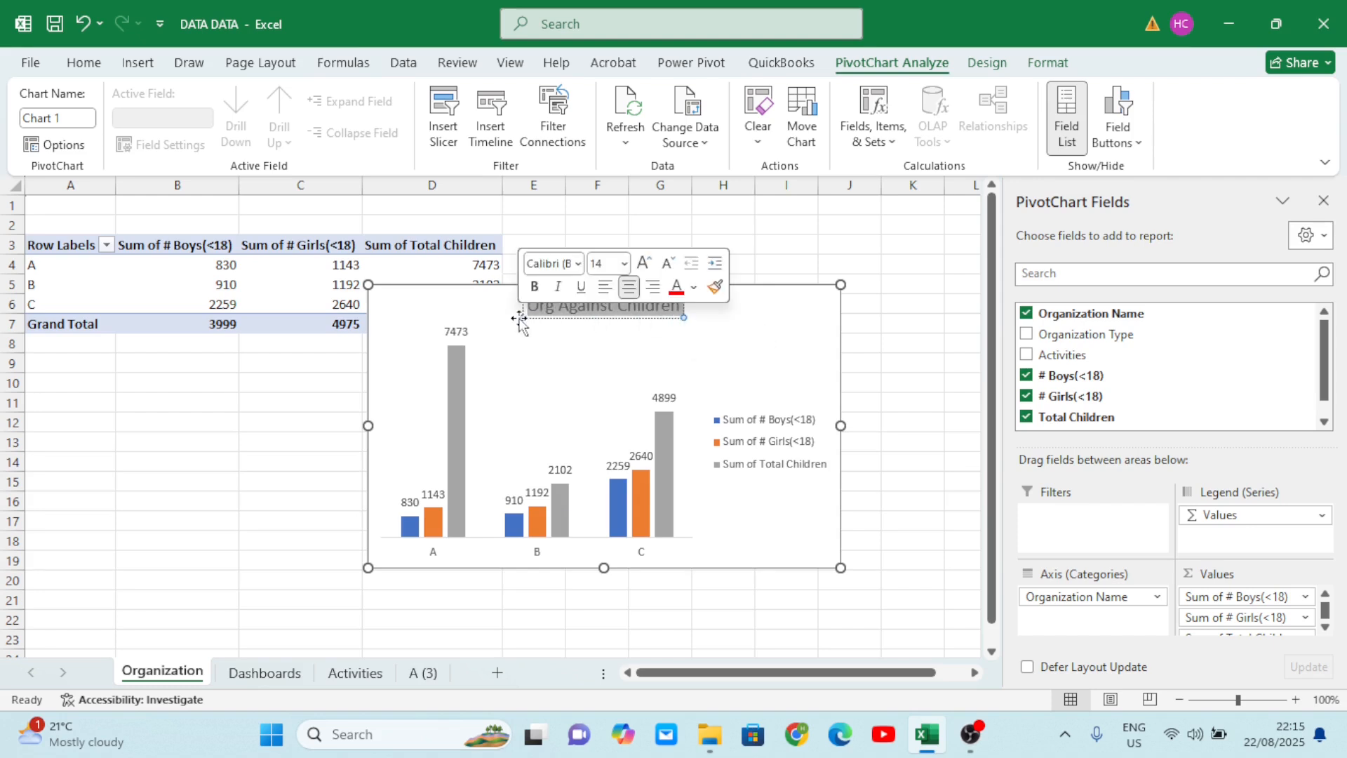
click(695, 287)
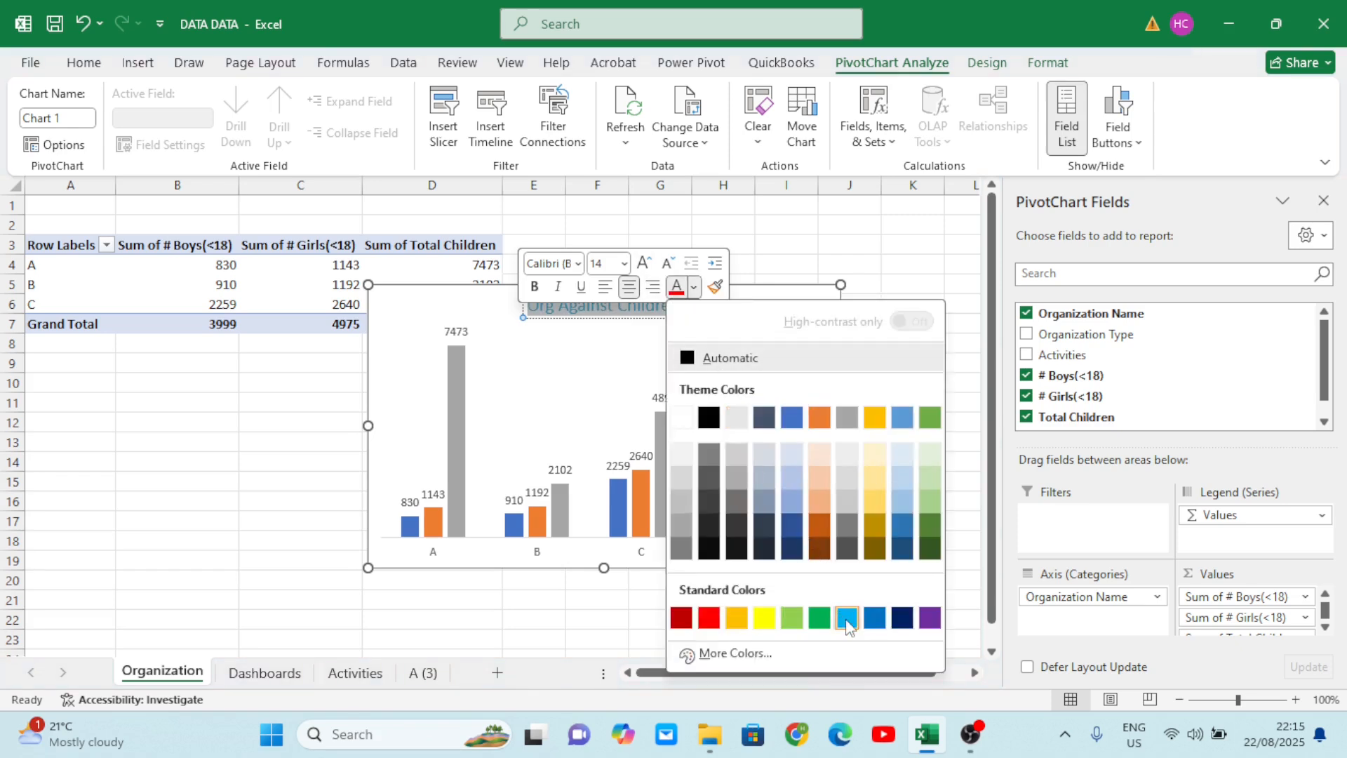
click(847, 619)
click(537, 289)
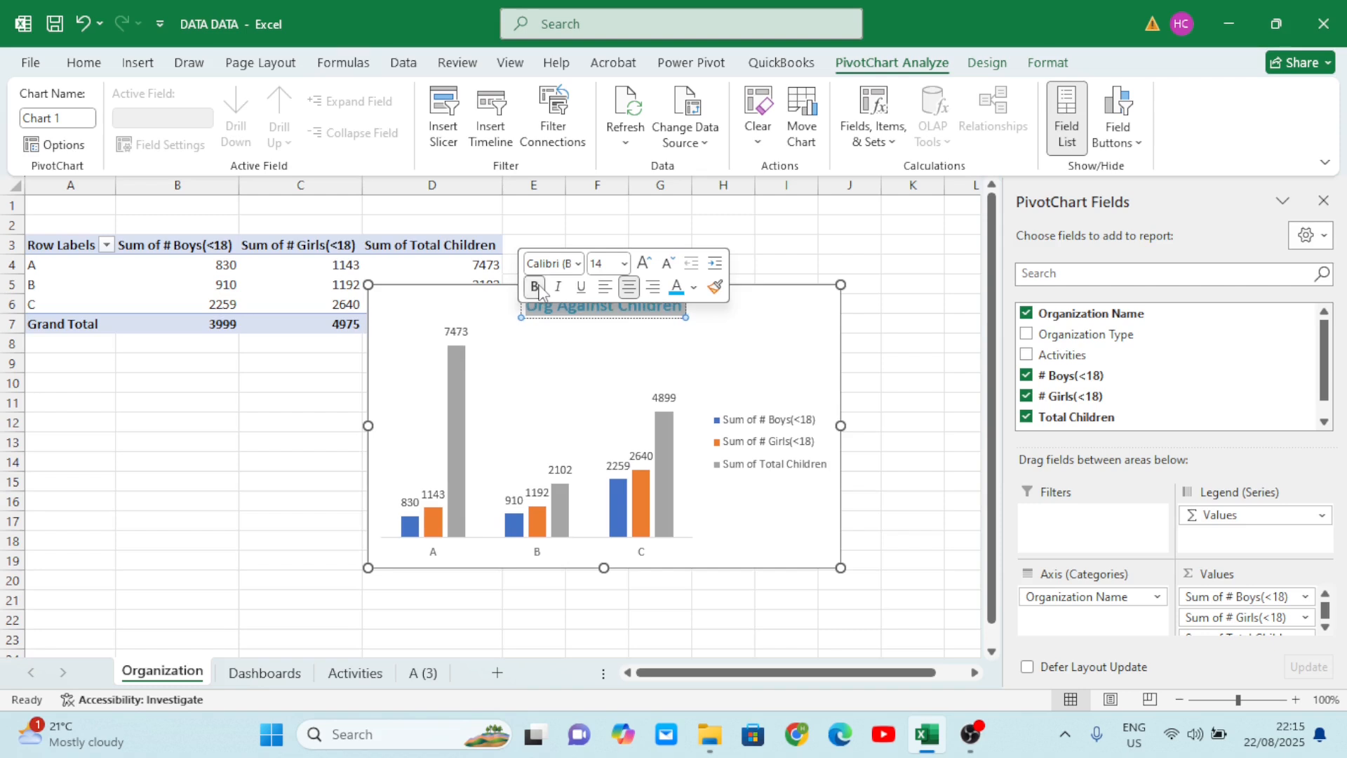
- Copy the "Org Against Children" chart and paste it on the Dashboards sheet at cell C6
click(704, 364)
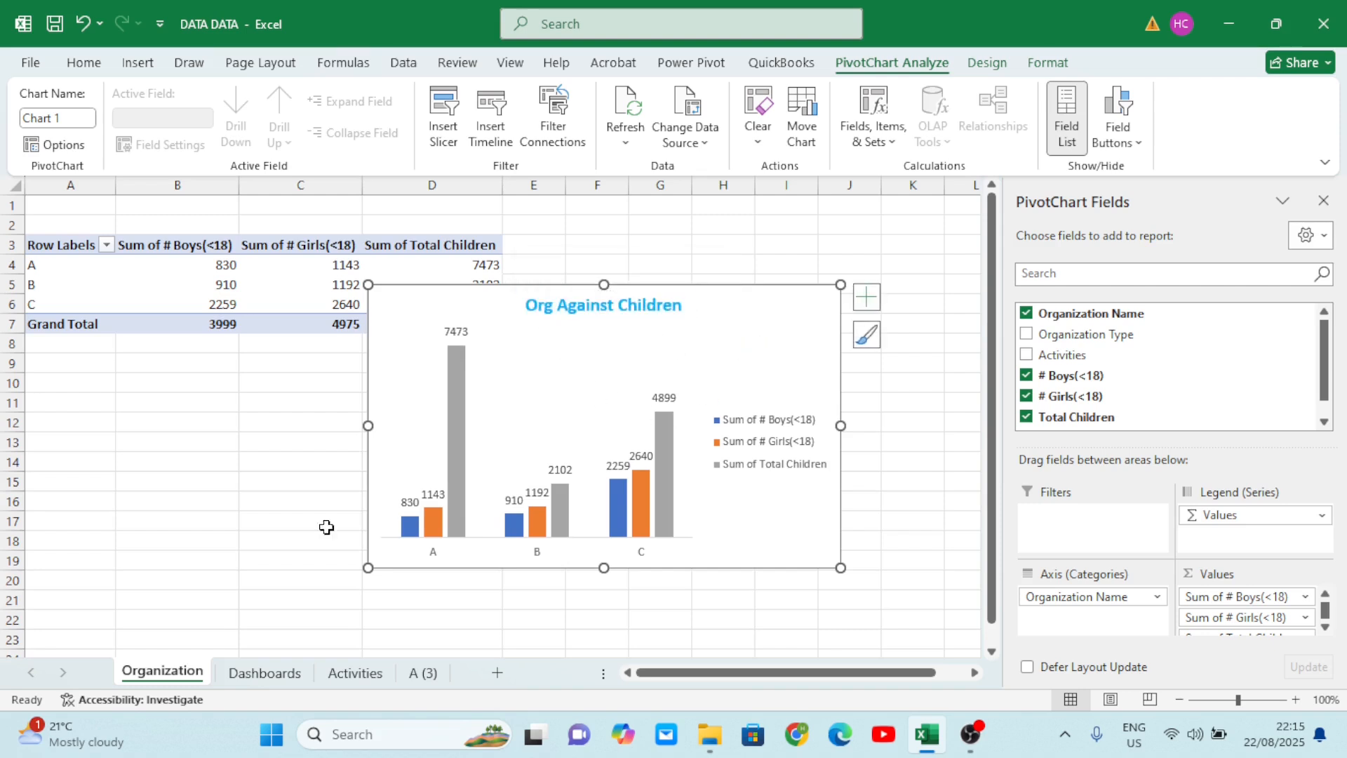
click(286, 676)
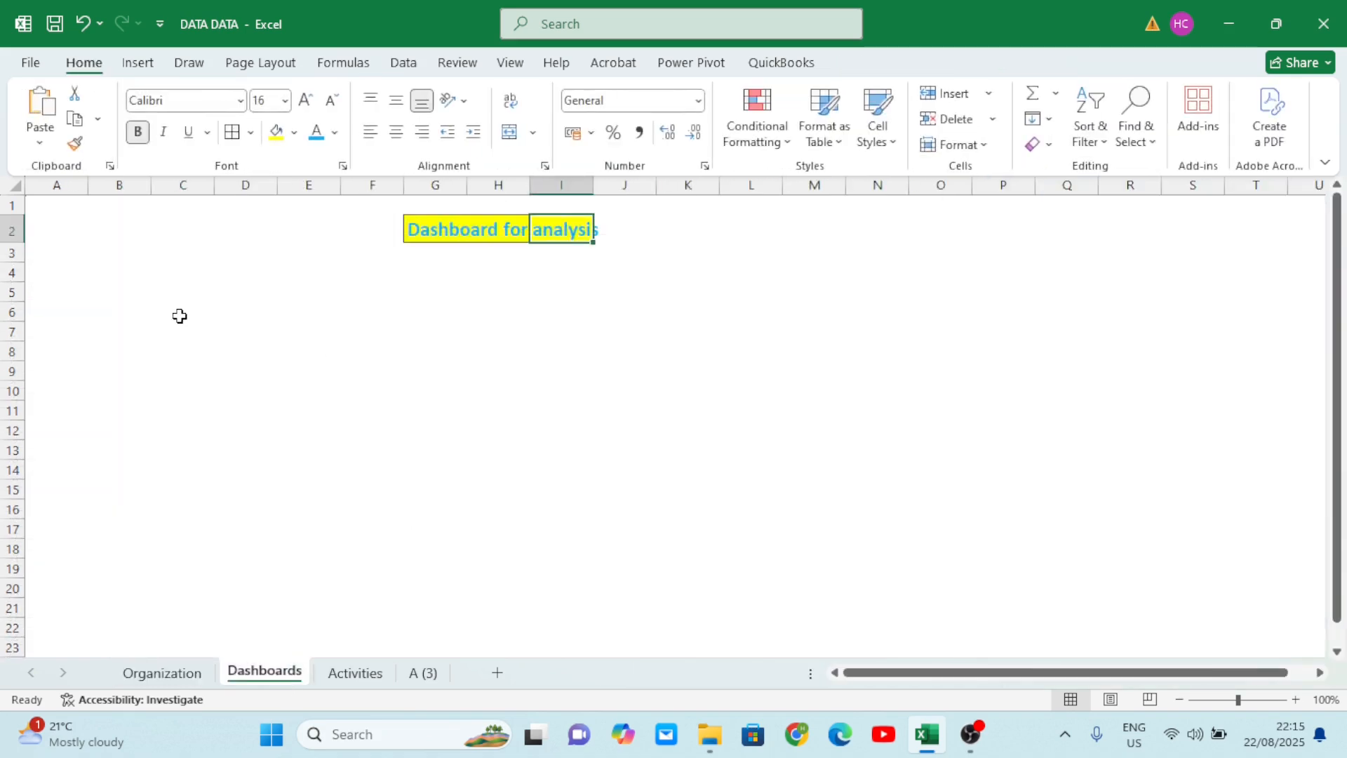
click(180, 316)
key(ctrl+v)
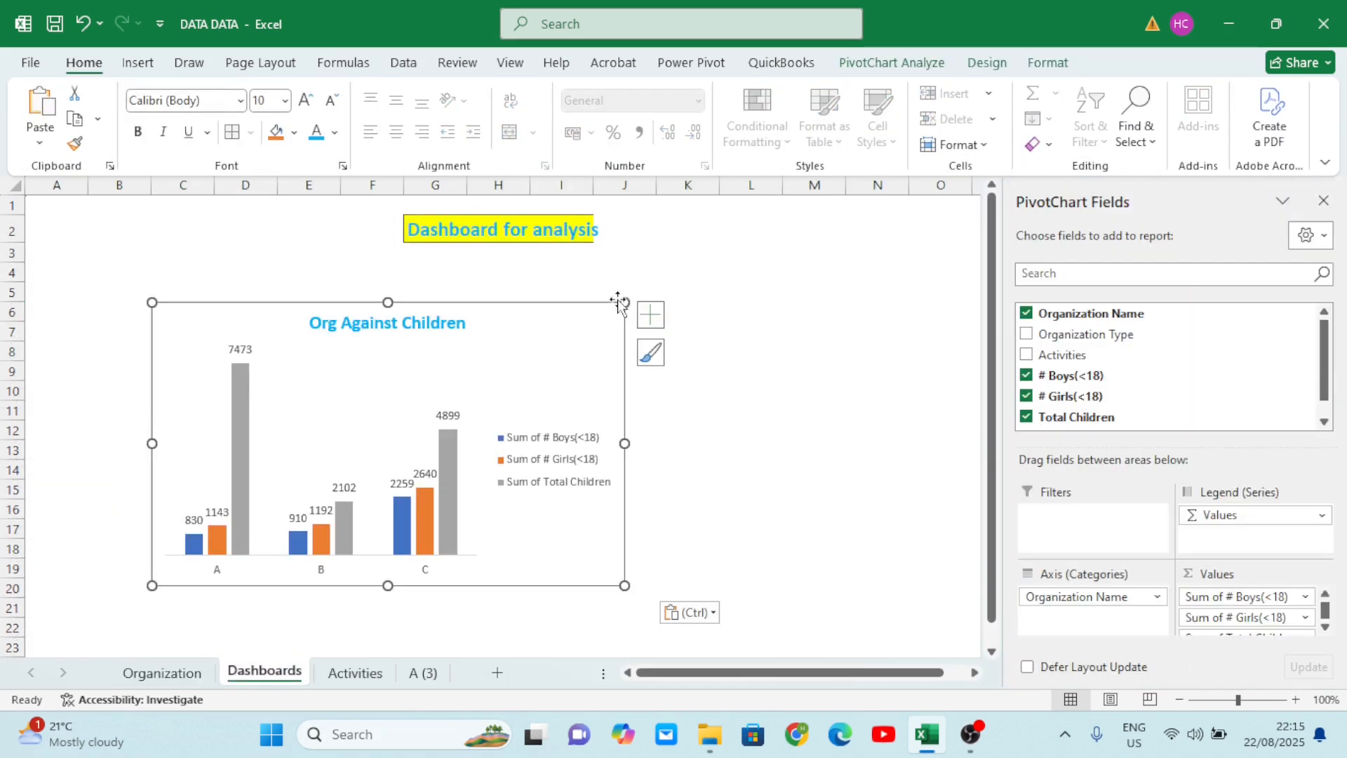
- Shrink the pasted chart and move it so that it covers about A4:G13 on the Dashboards sheet
drag(624, 302, 518, 338)
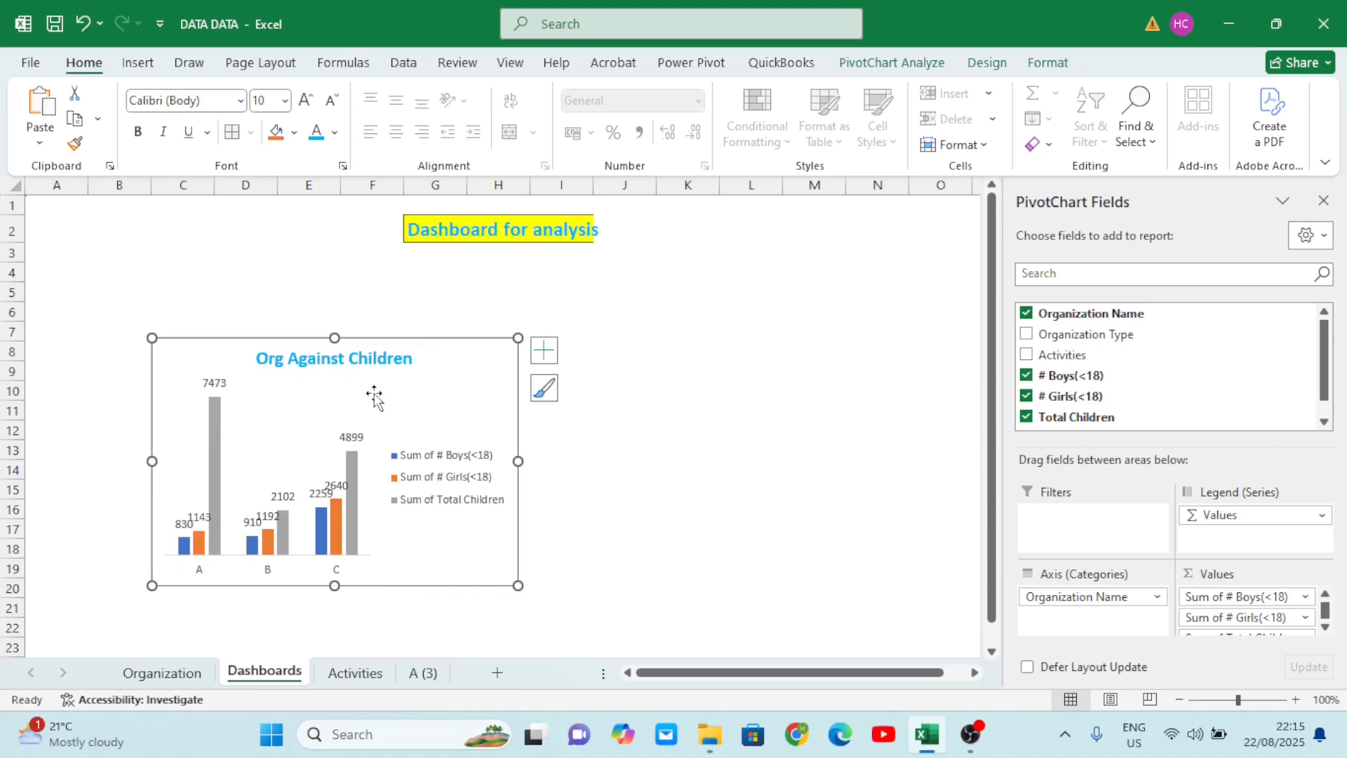
drag(374, 397, 256, 321)
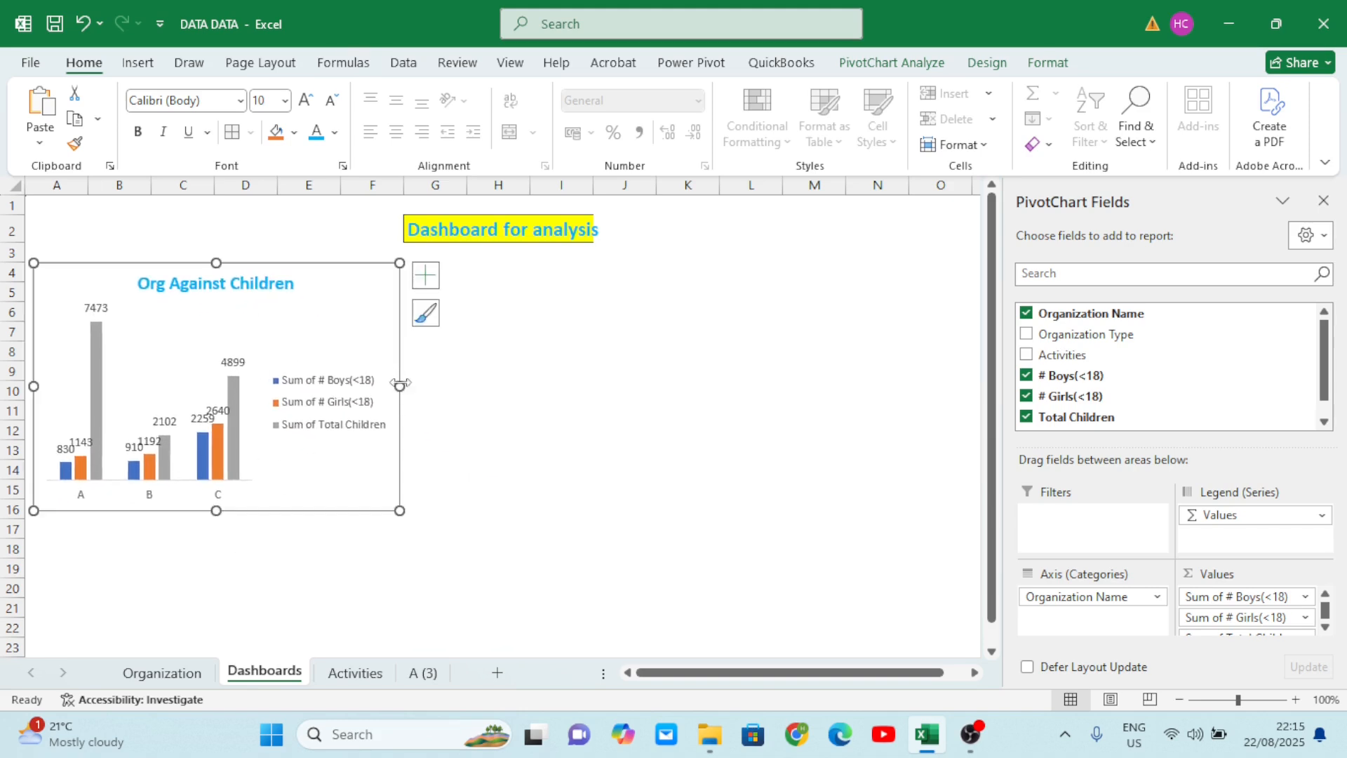
drag(400, 386, 477, 386)
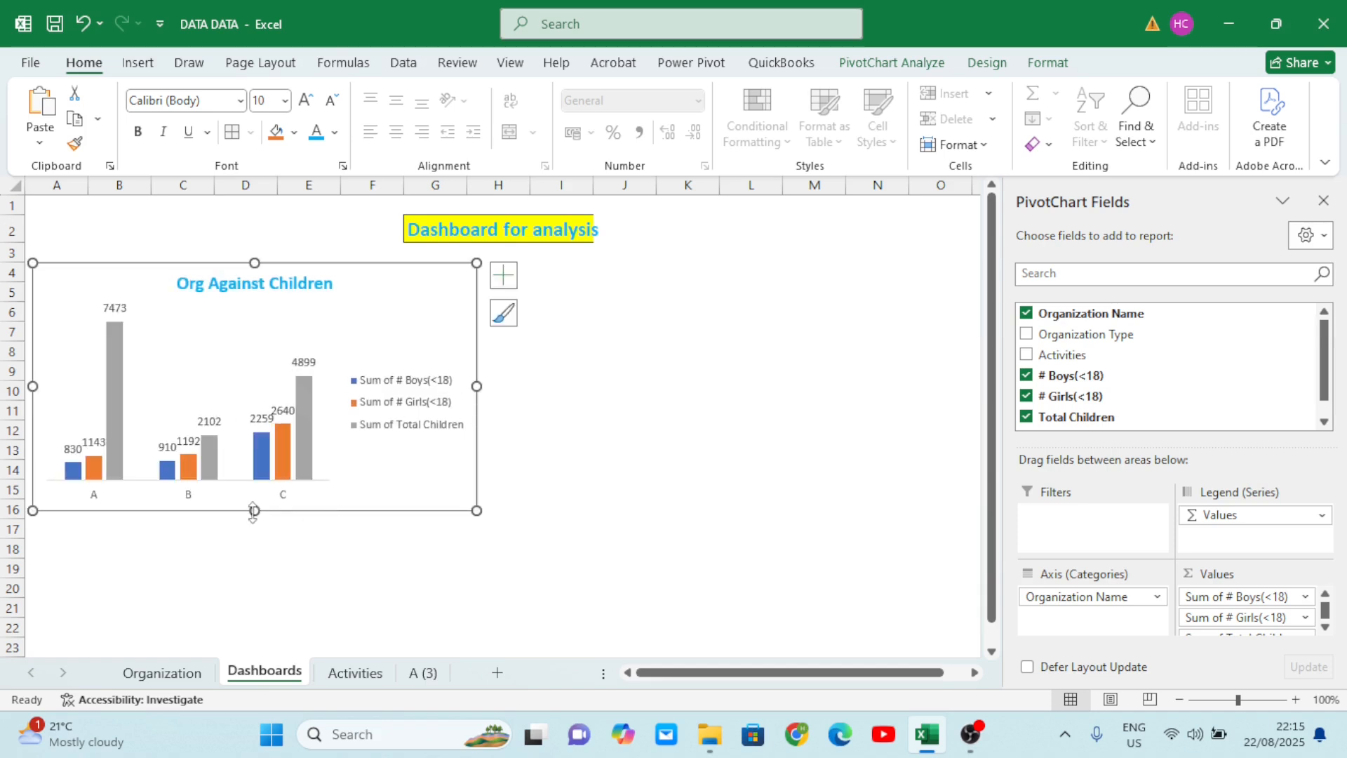
drag(254, 510, 254, 461)
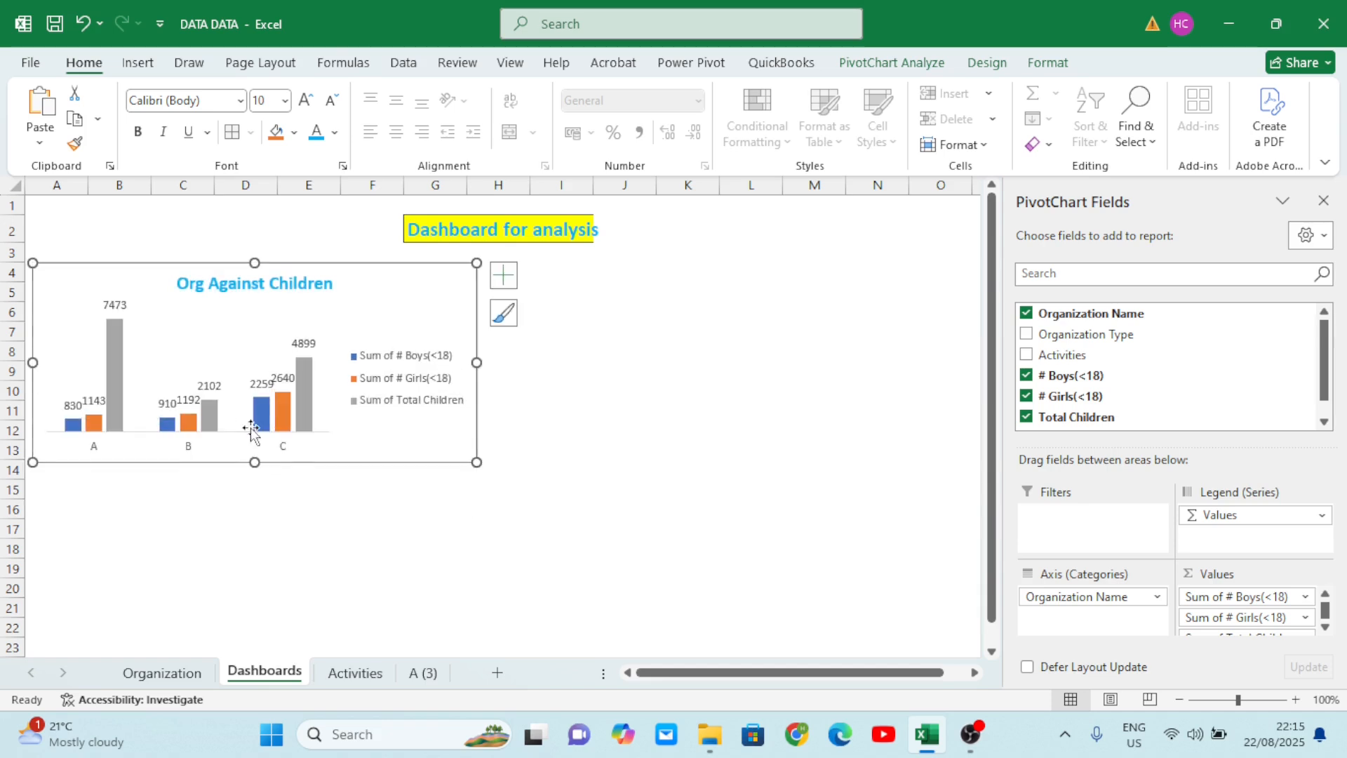
click(358, 672)
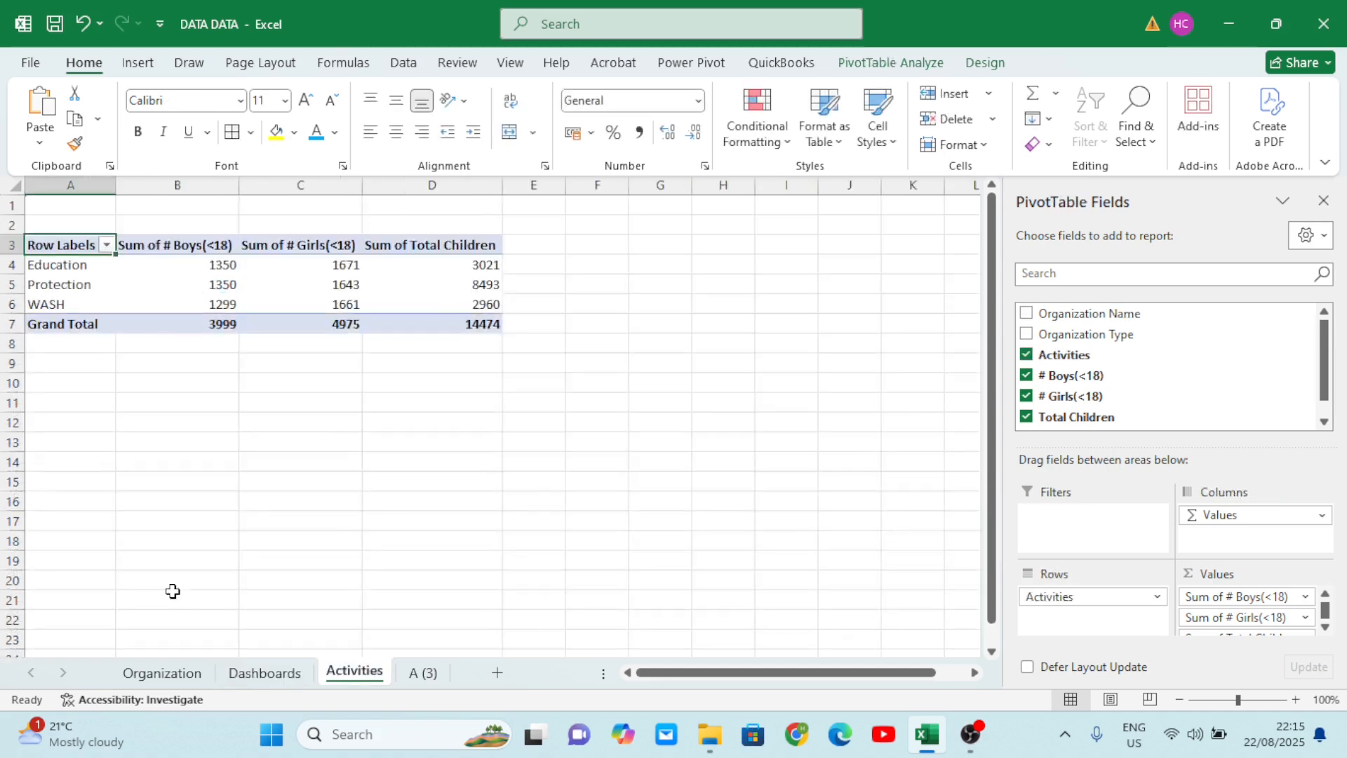
click(372, 283)
click(260, 297)
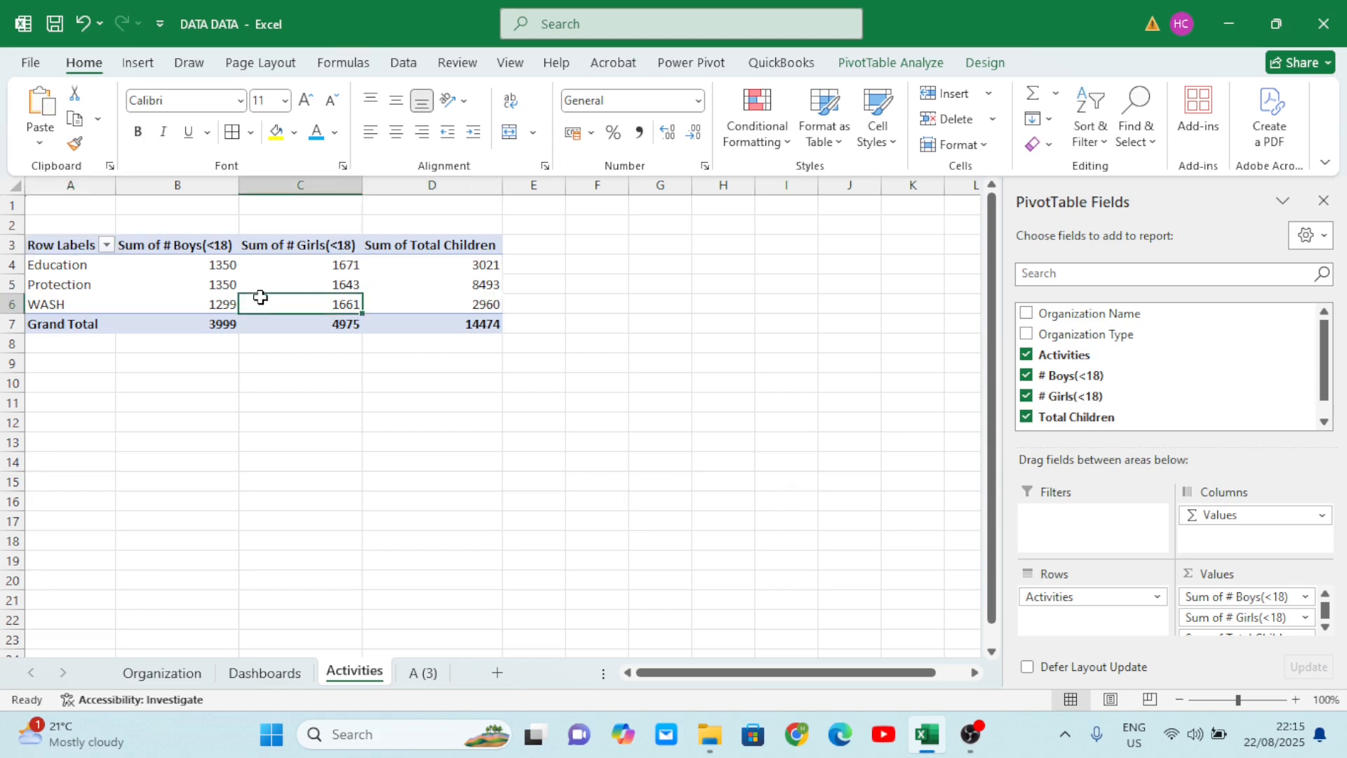
click(163, 673)
click(190, 282)
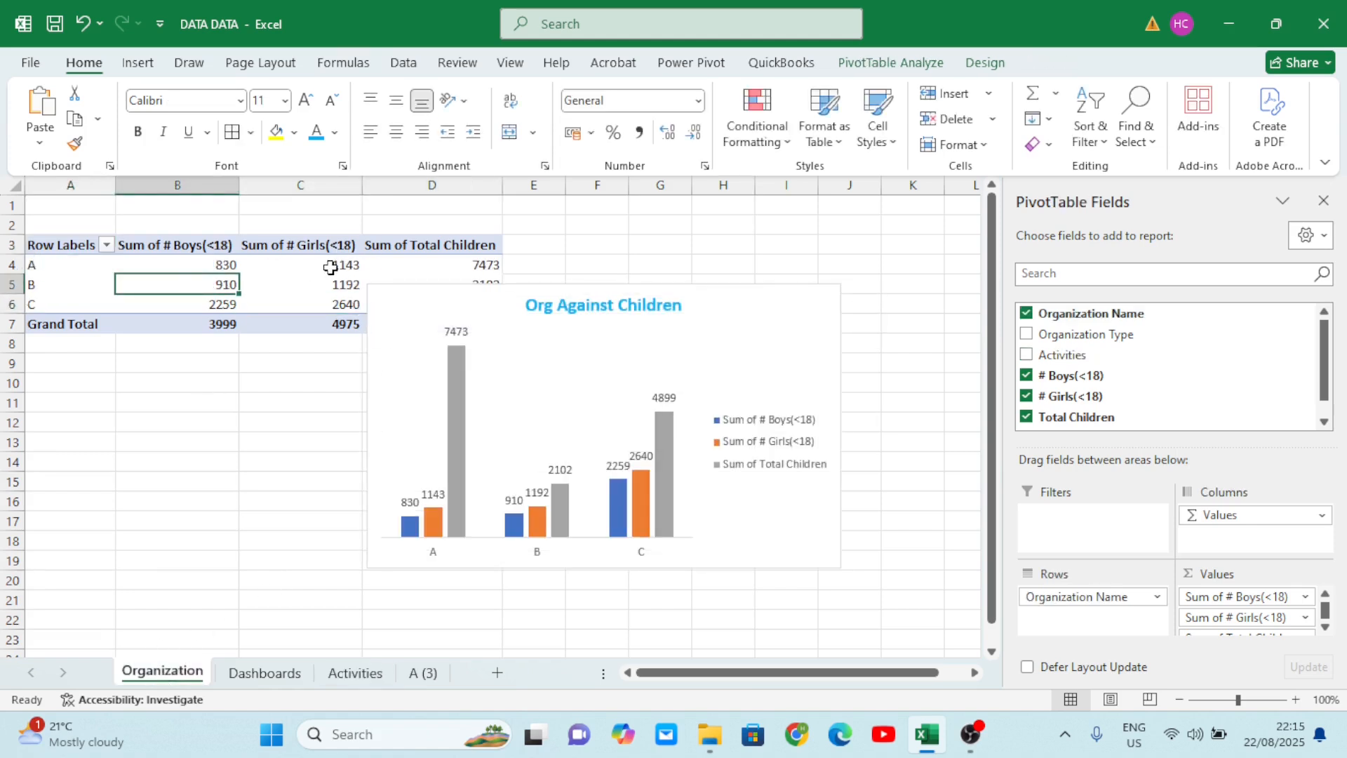
click(260, 674)
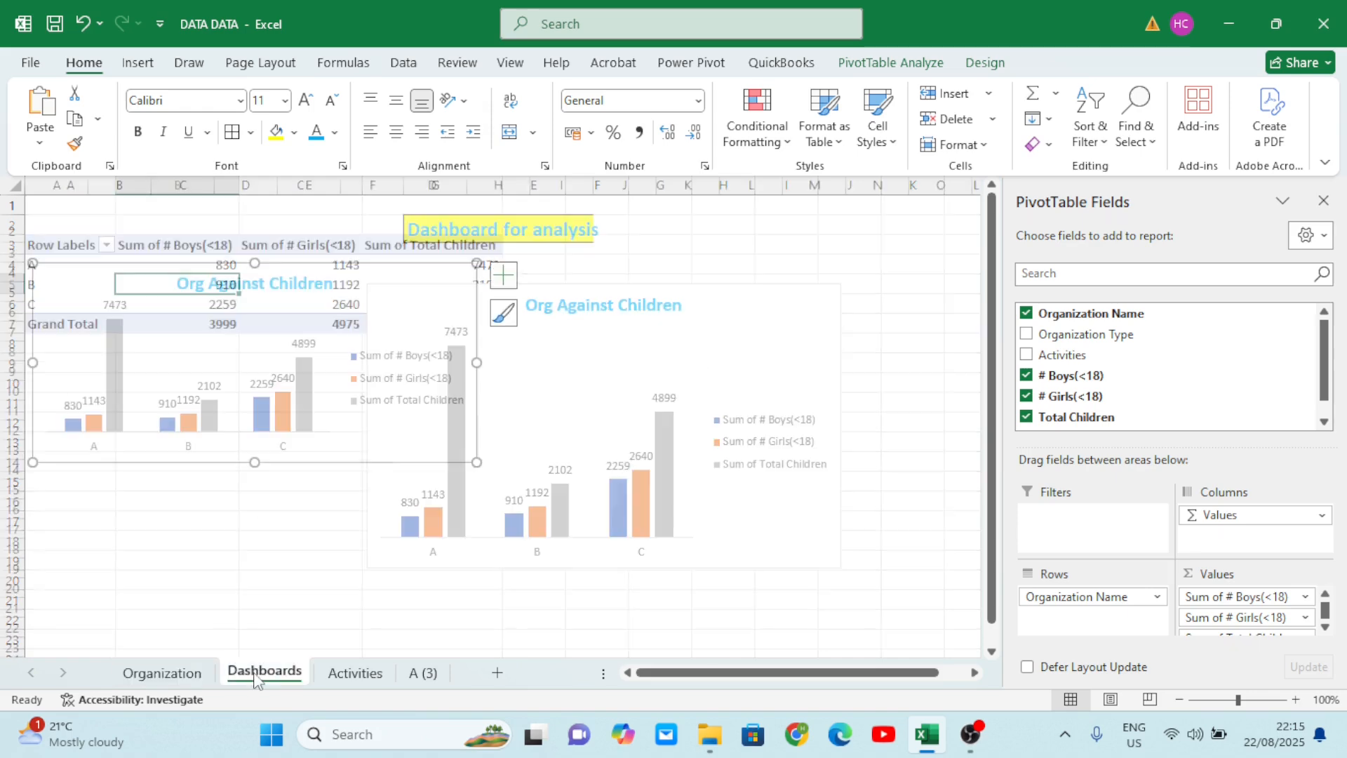
- Insert a 2-D stacked column PivotChart from the PivotTable on the Activities sheet
click(365, 674)
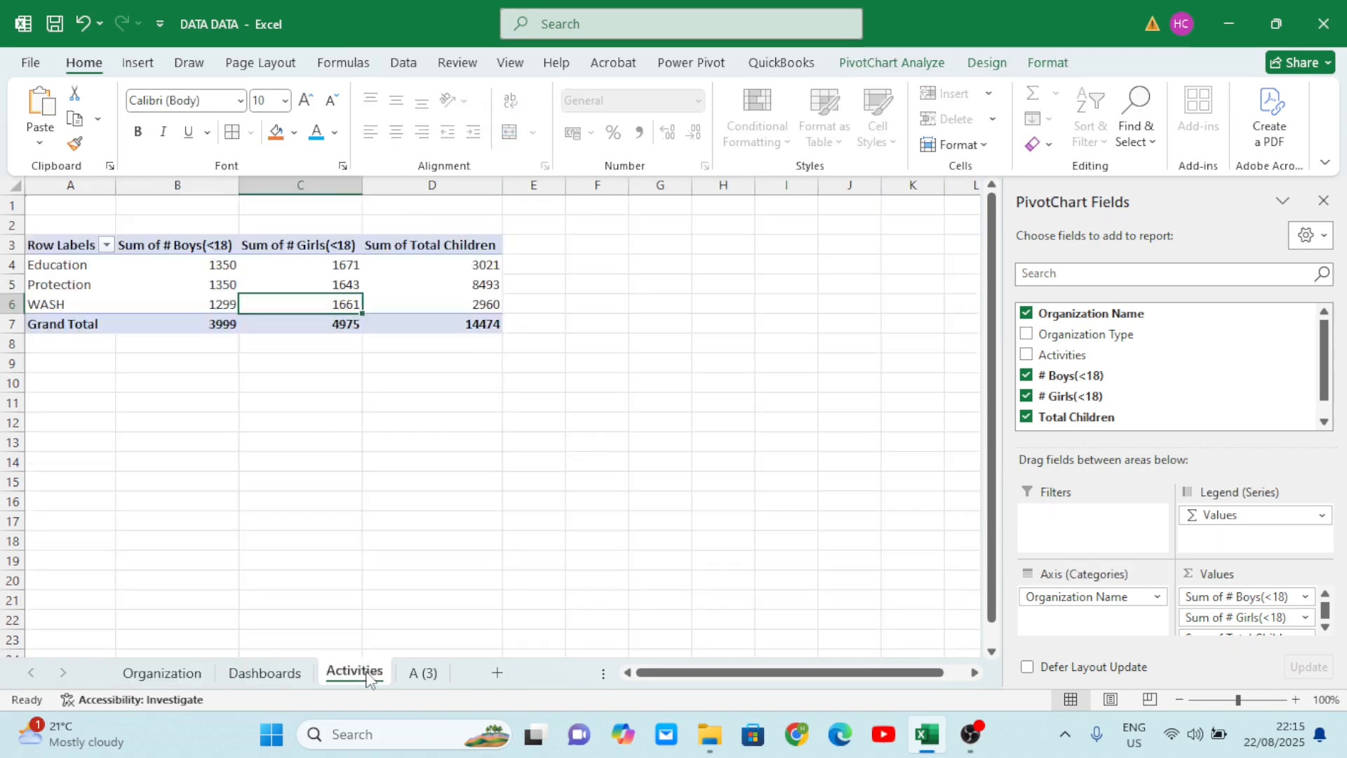
click(171, 282)
click(138, 62)
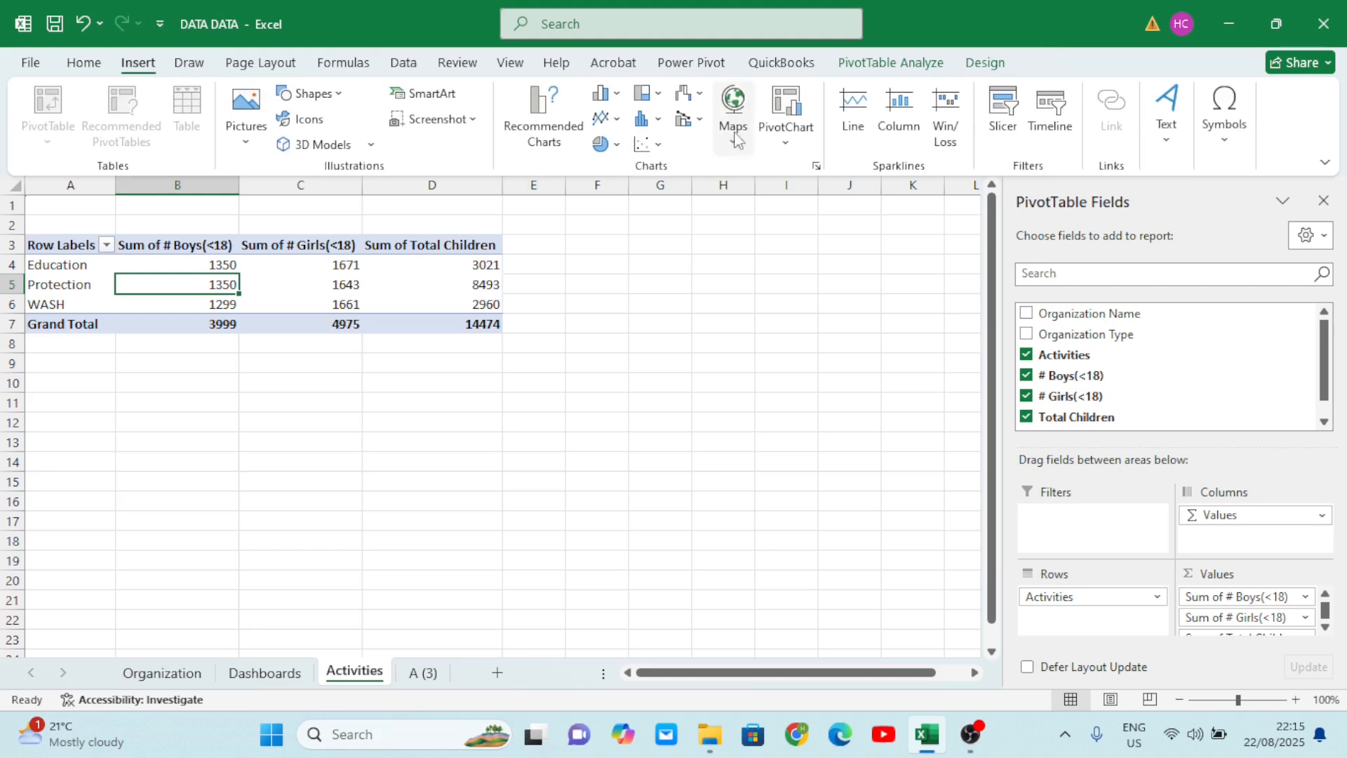
click(615, 96)
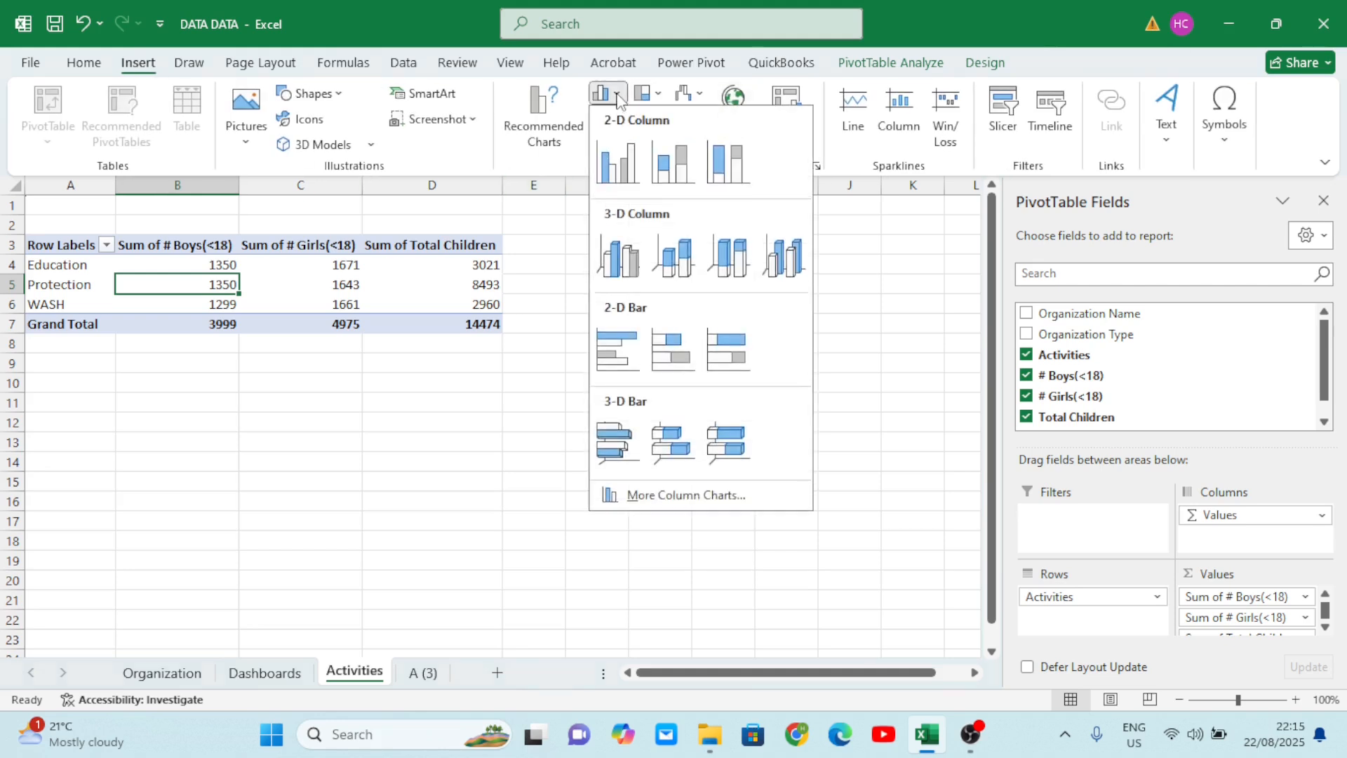
click(675, 165)
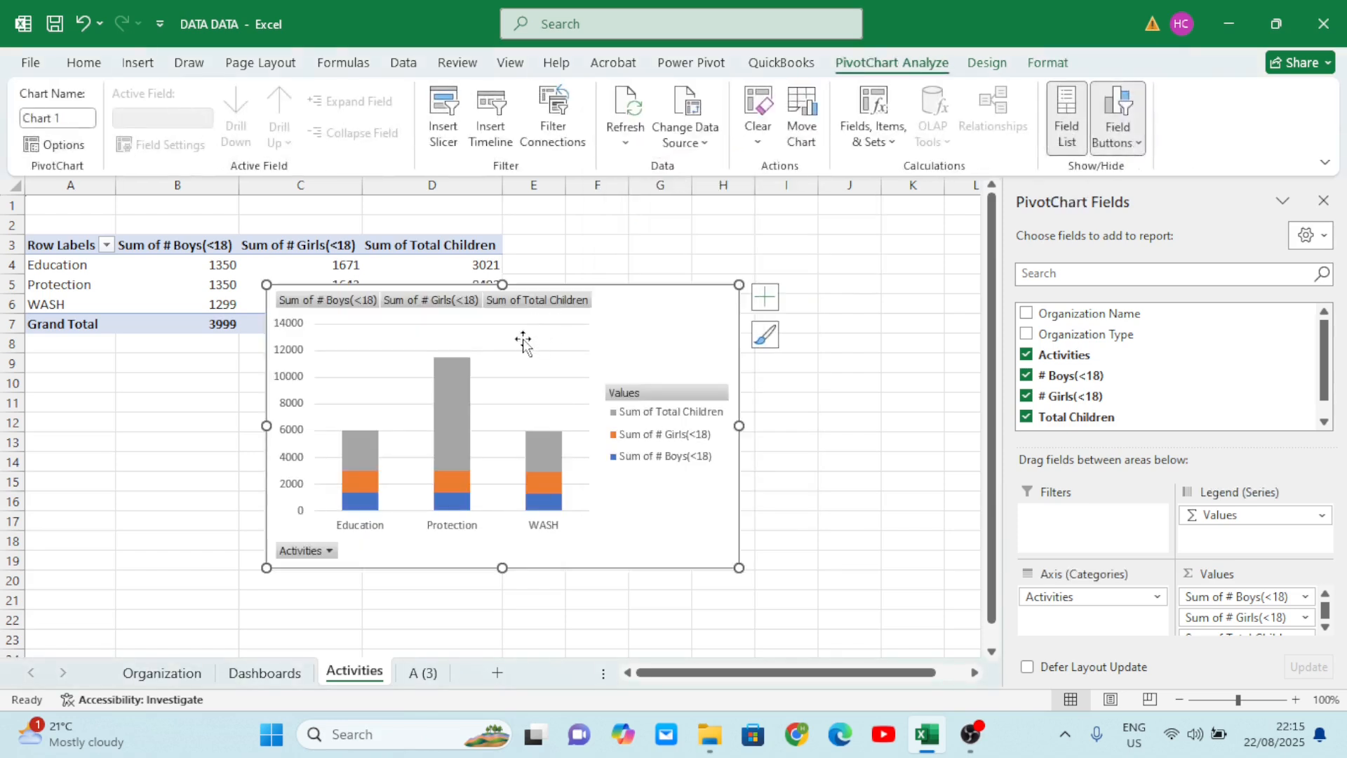
- Clean up the activities chart by removing its vertical axis, all field buttons and the gridlines
click(293, 329)
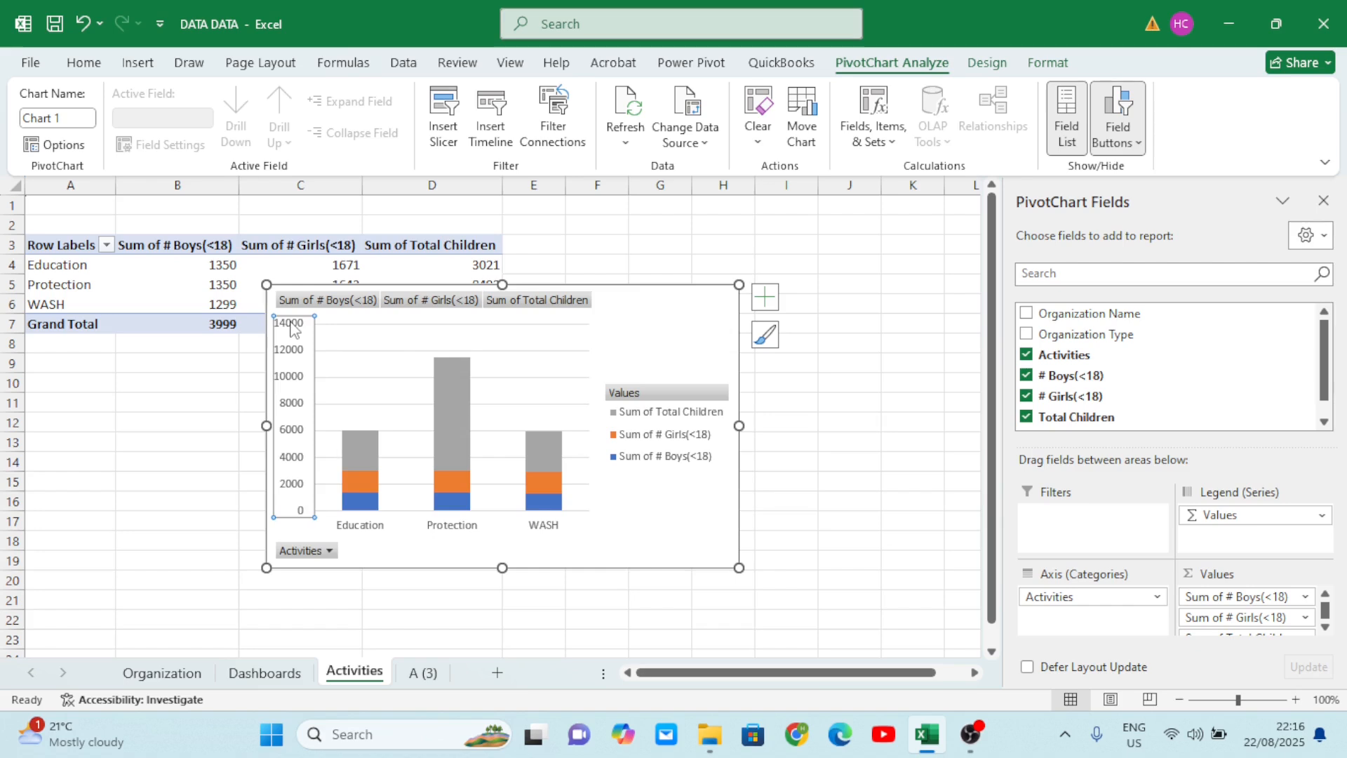
key(Delete)
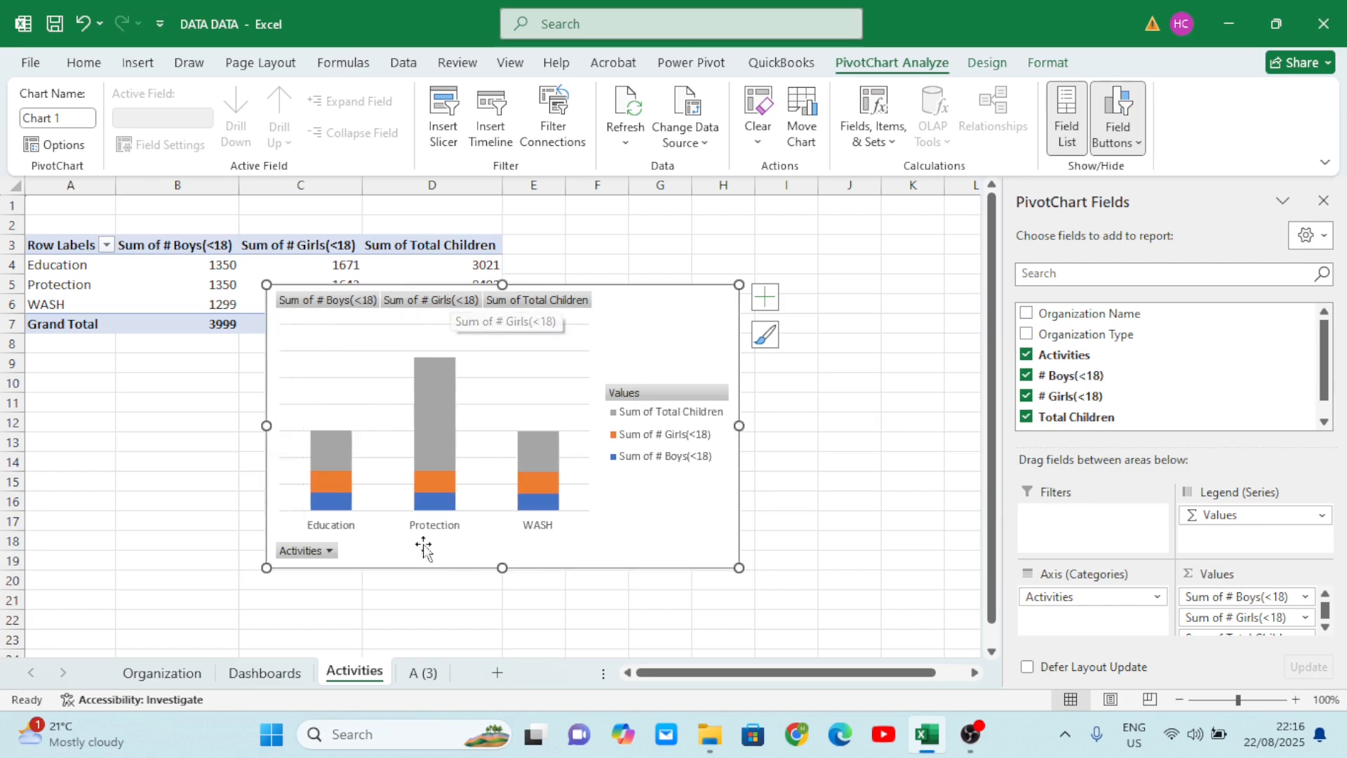
right_click(321, 560)
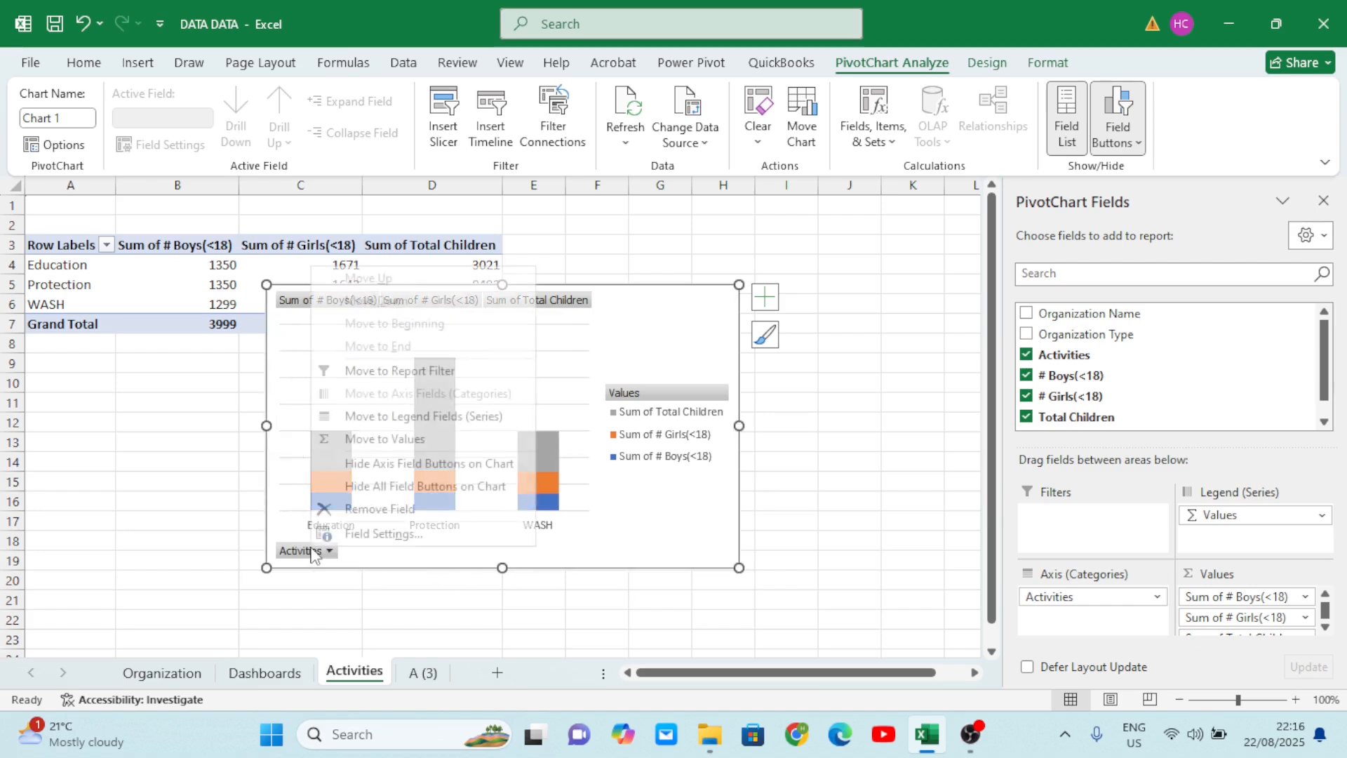
click(442, 487)
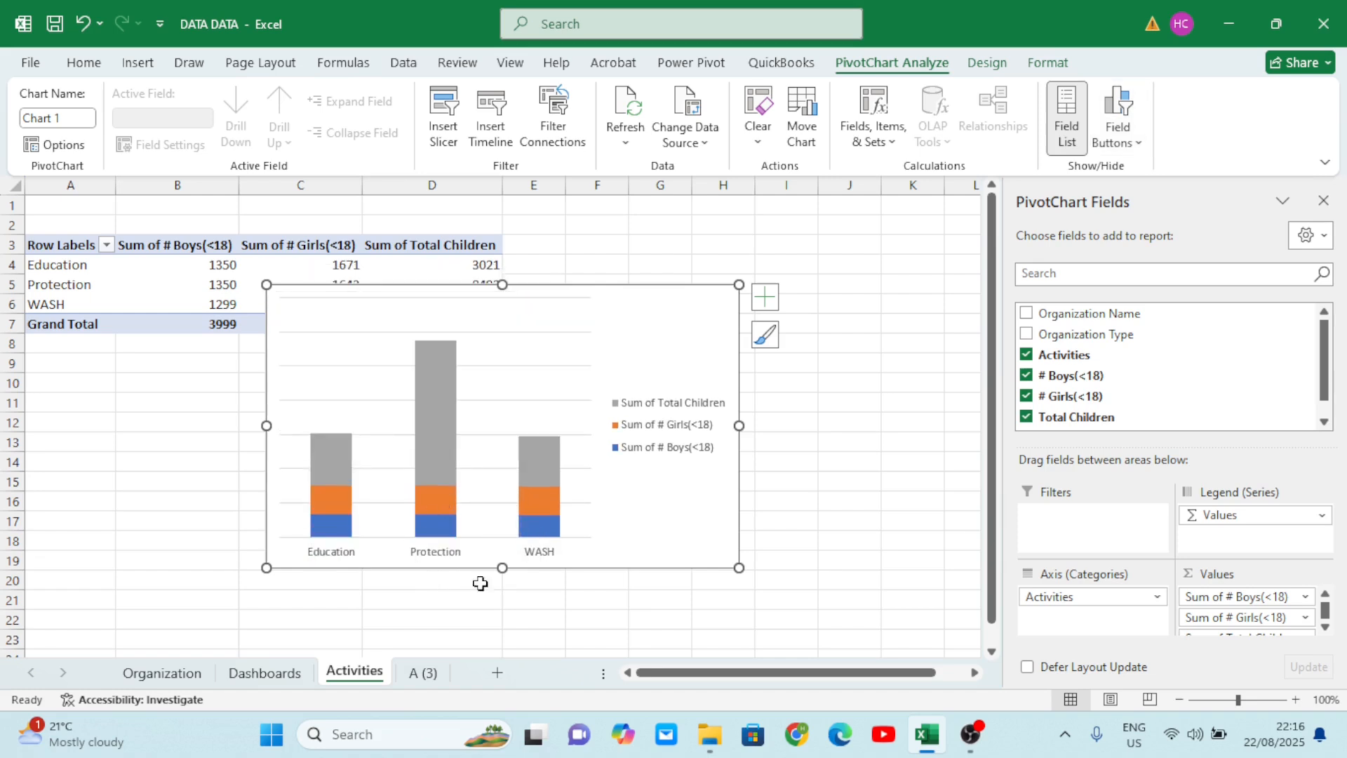
click(554, 334)
key(Delete)
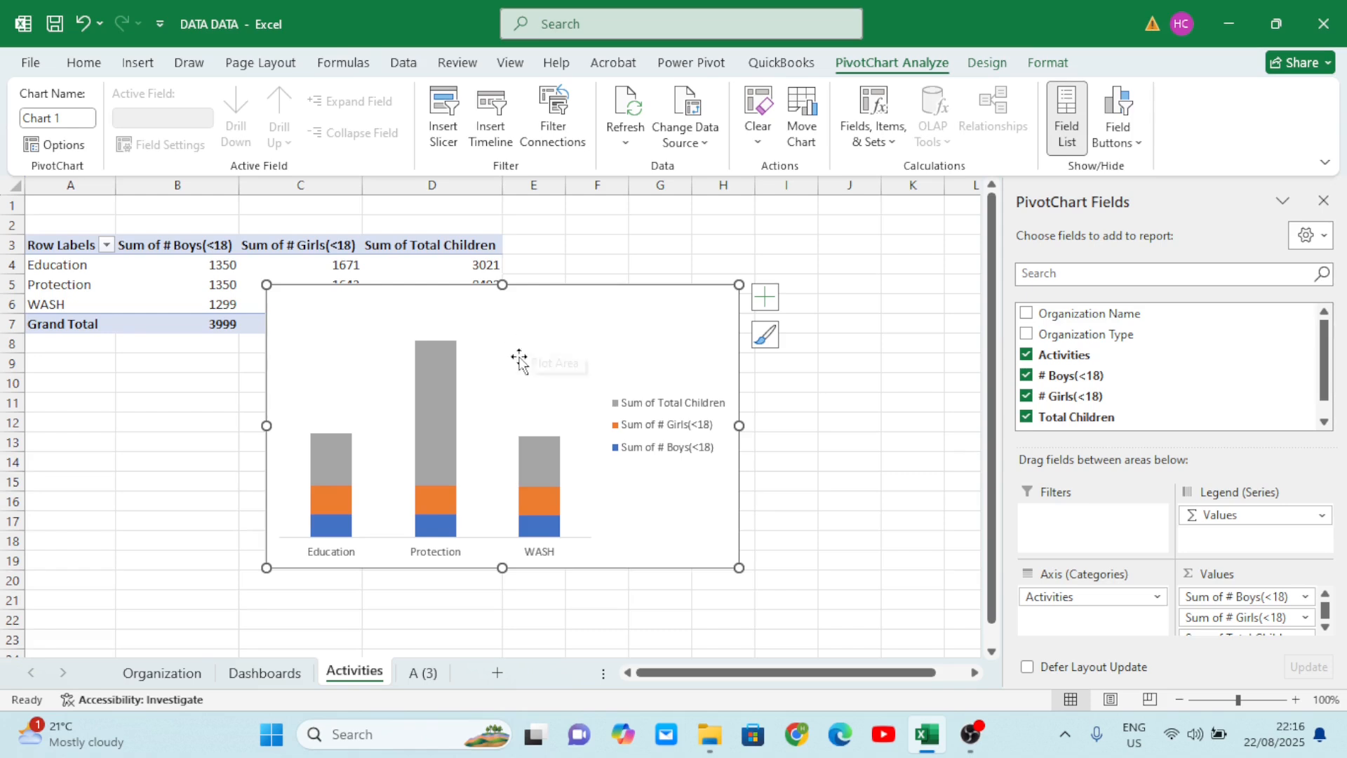
- Add a chart title and data labels to the activities chart, leaving axis titles off
click(766, 296)
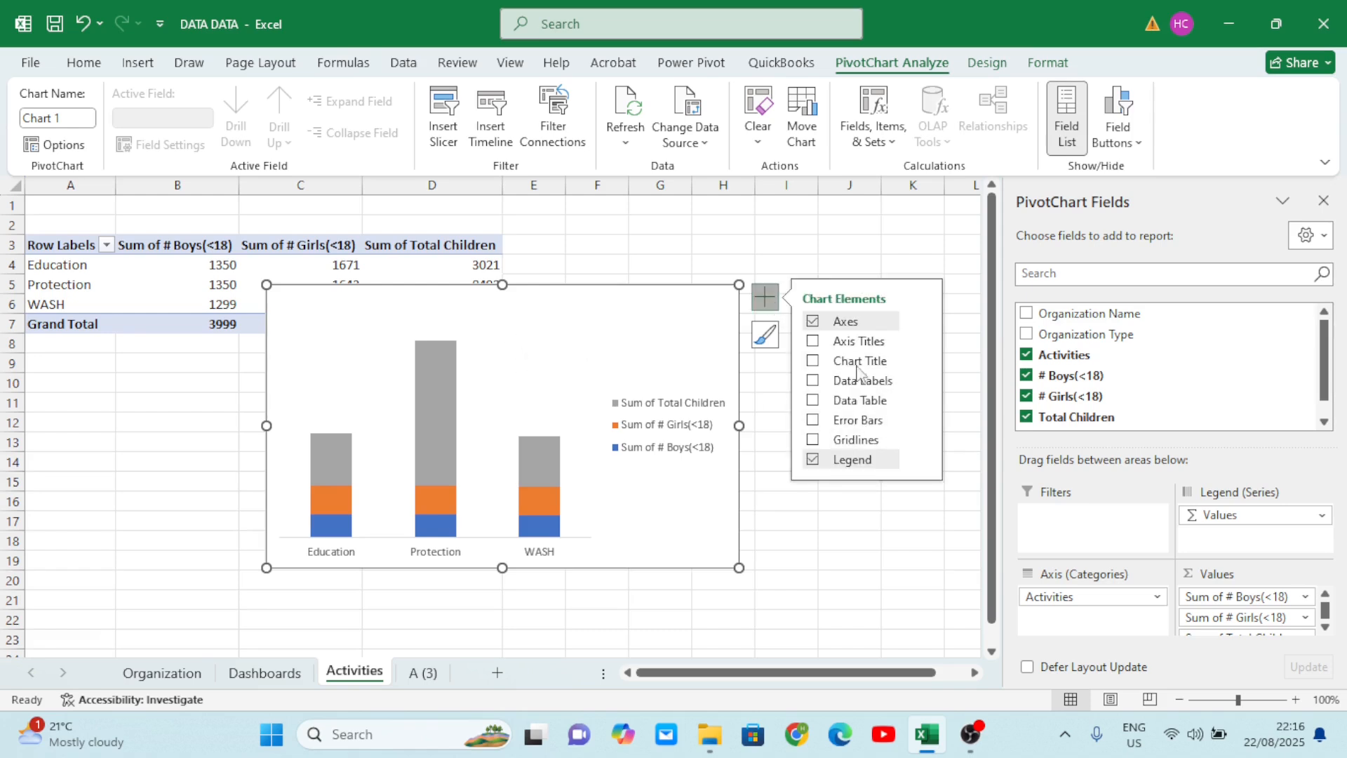
click(814, 344)
click(814, 361)
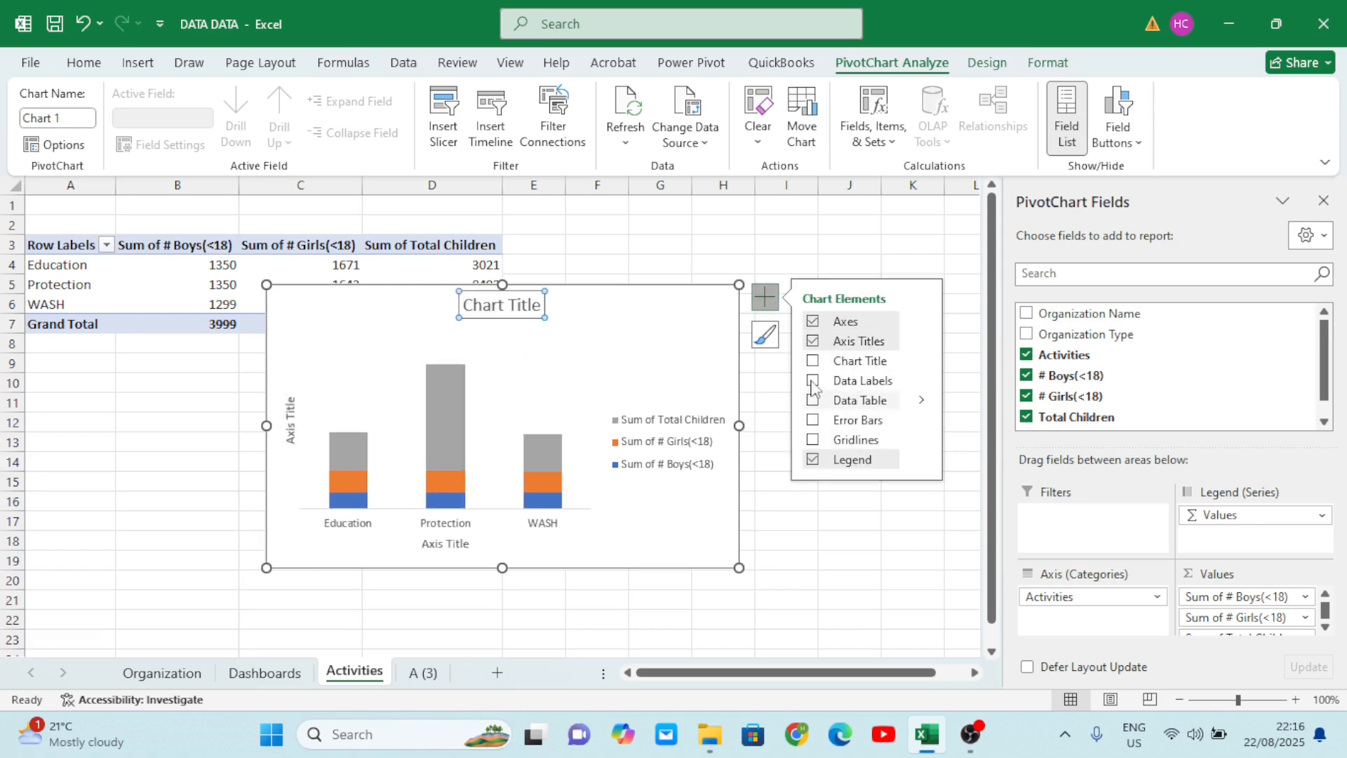
click(812, 362)
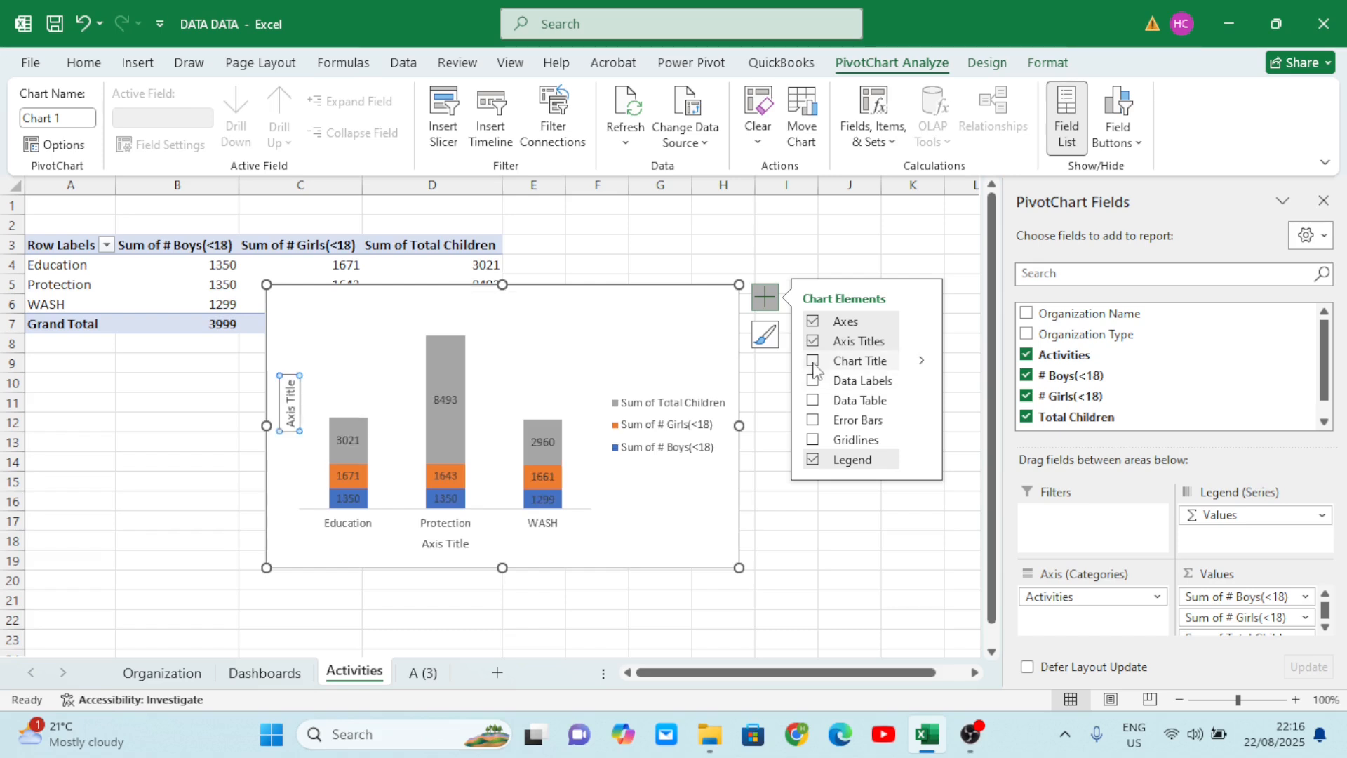
click(813, 342)
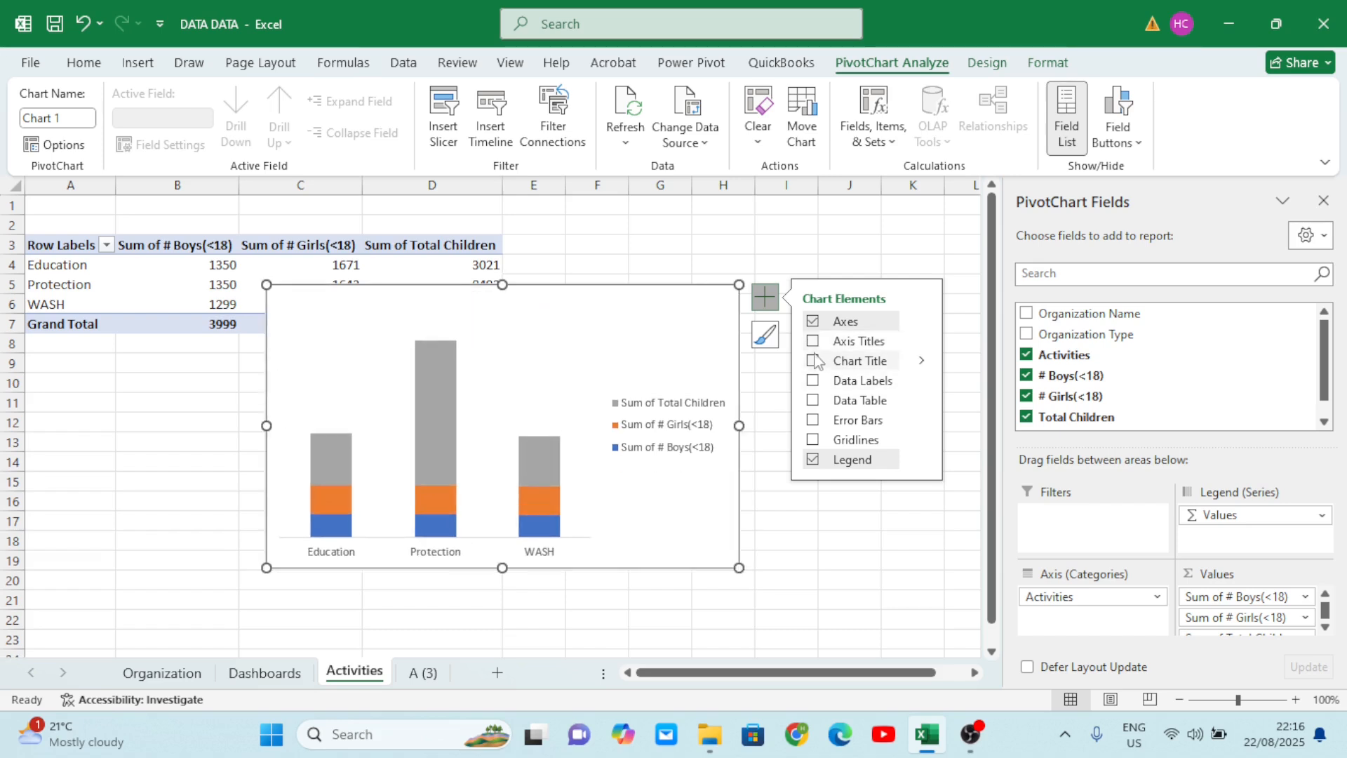
click(814, 361)
click(814, 381)
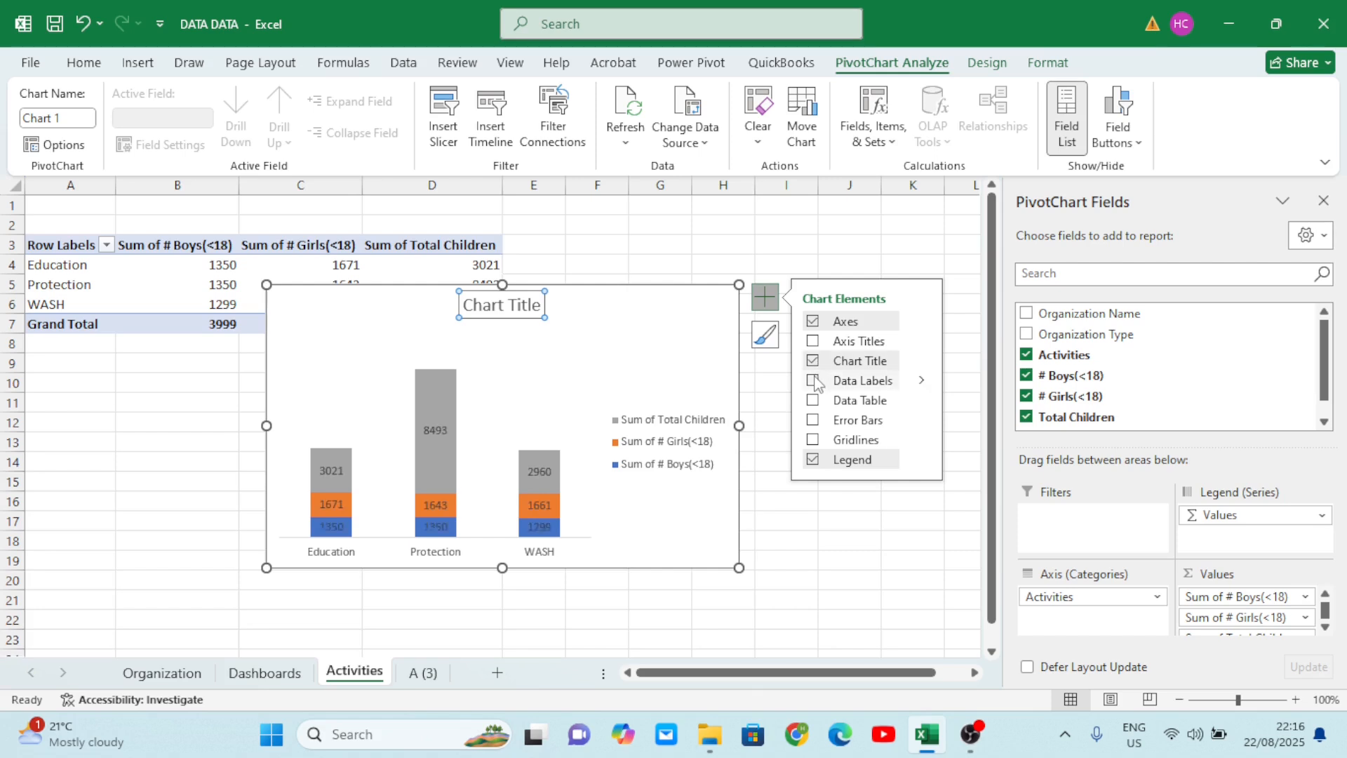
- Replace the placeholder title of the activities chart with "Activities Against Children"
click(538, 303)
key(BackSpace)
key(BackSpace)
key(BackSpace)
key(BackSpace)
key(BackSpace)
key(BackSpace)
key(BackSpace)
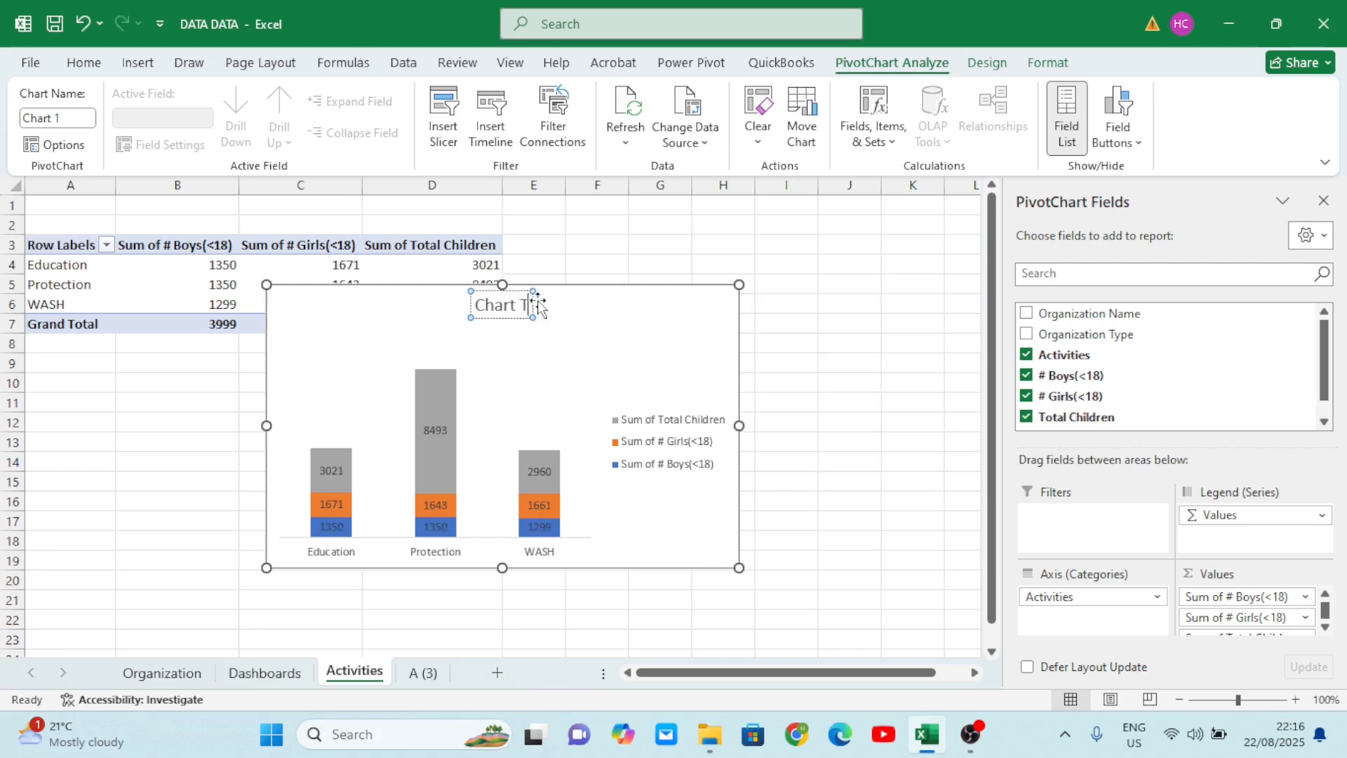
key(BackSpace)
key(BackSpace)
key(BackSpace)
key(BackSpace)
text(A)
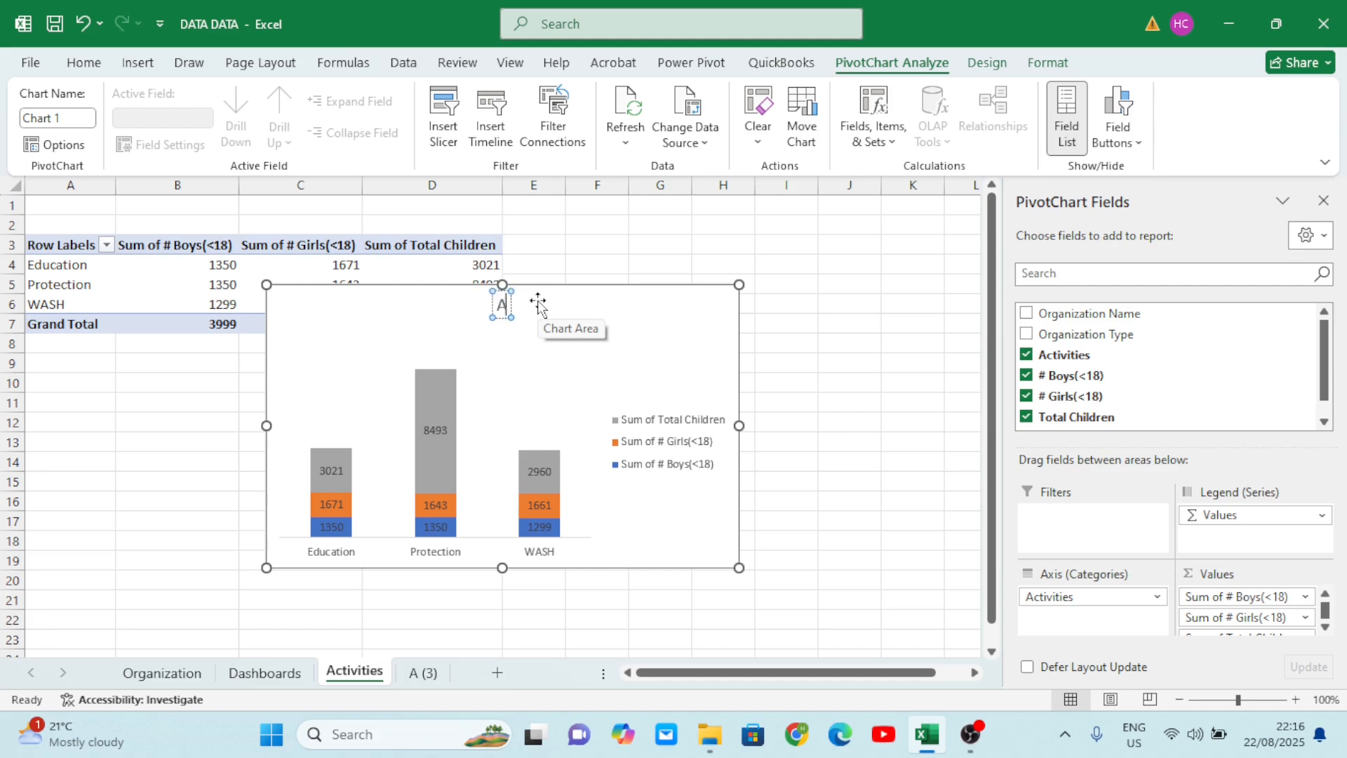
text(ctivities)
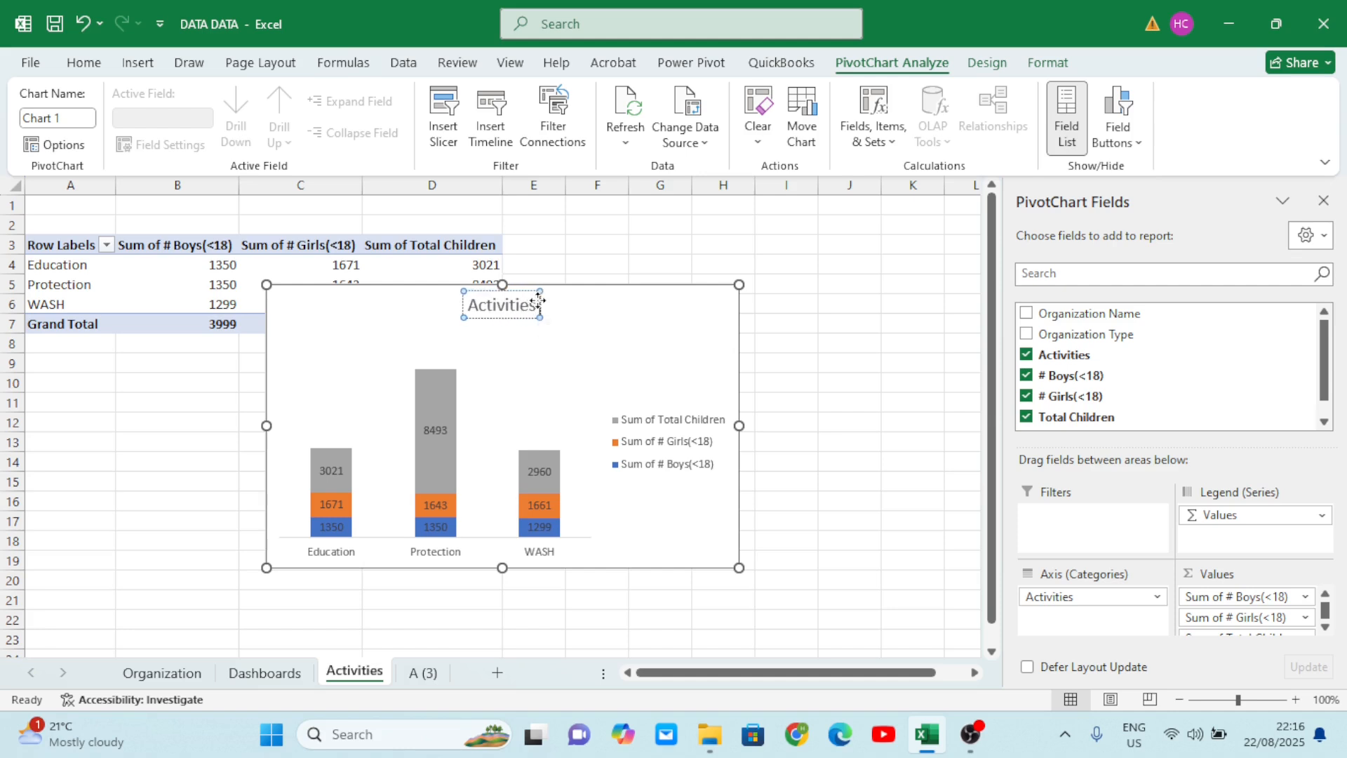
text( Agaisnt)
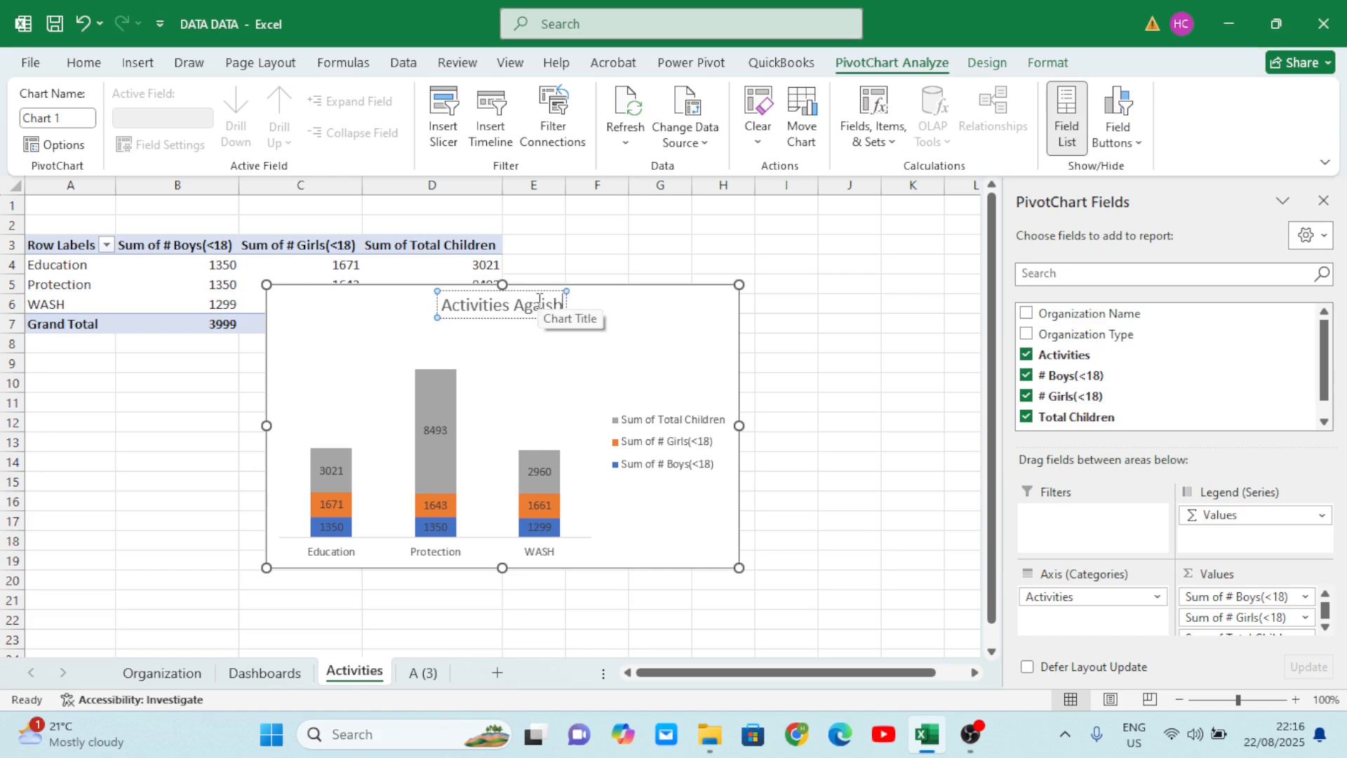
text( Children)
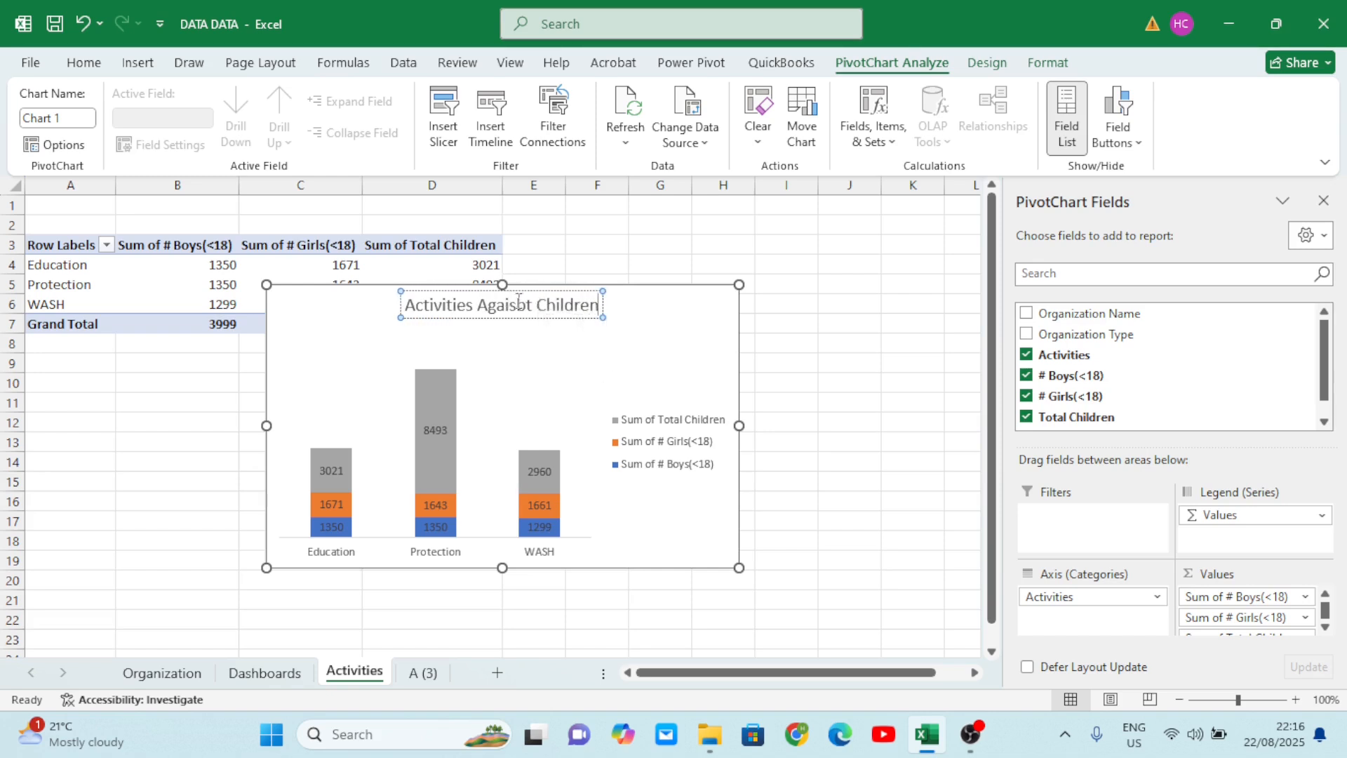
click(535, 306)
key(BackSpace)
key(BackSpace)
key(BackSpace)
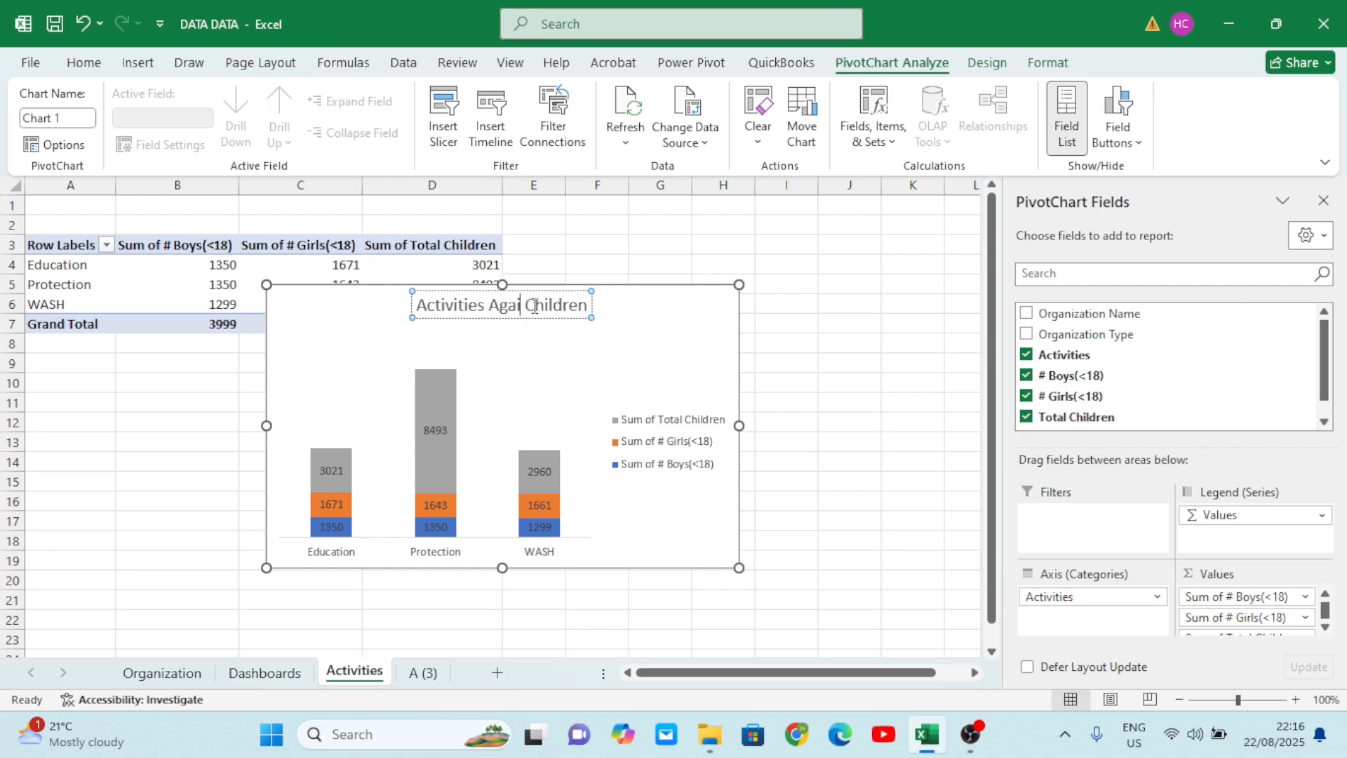
text(nst)
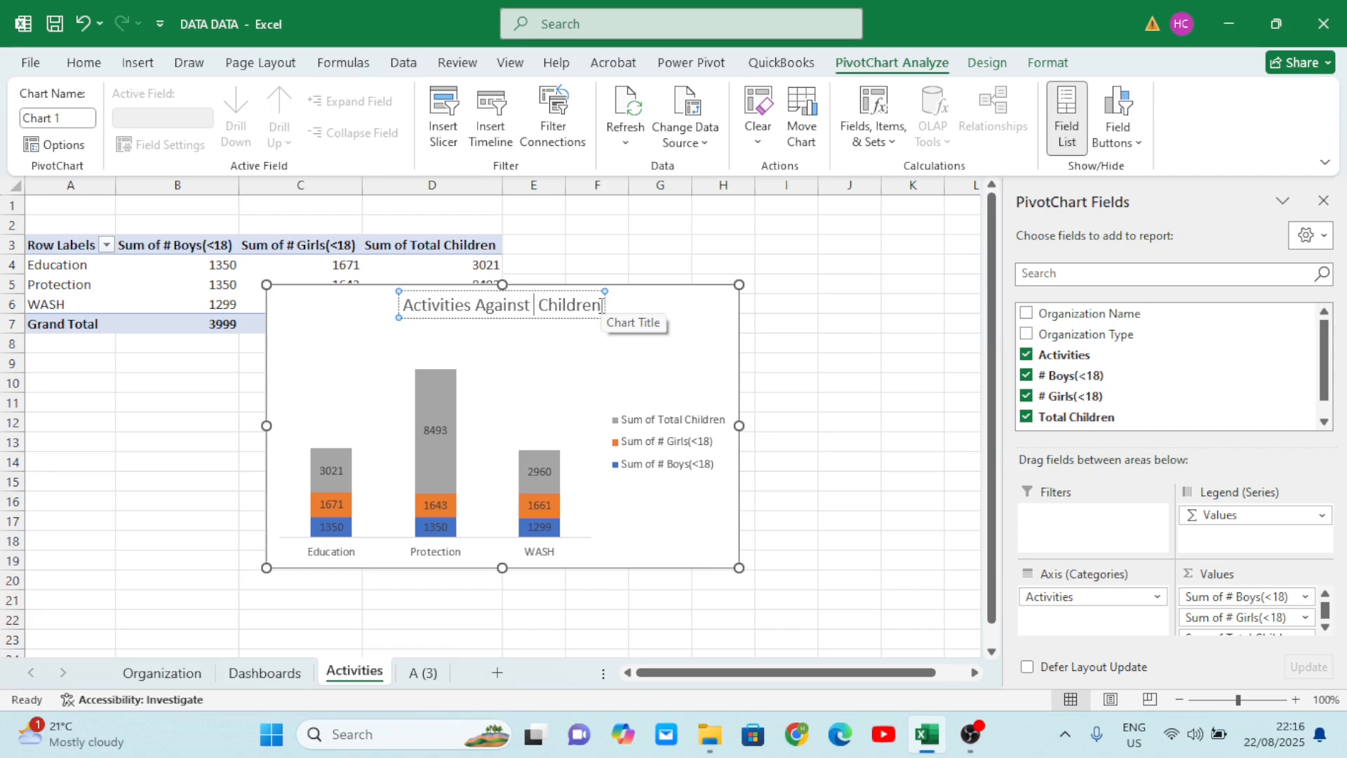
- Format the "Activities Against Children" chart title in bold with the light blue font color
drag(602, 306, 403, 306)
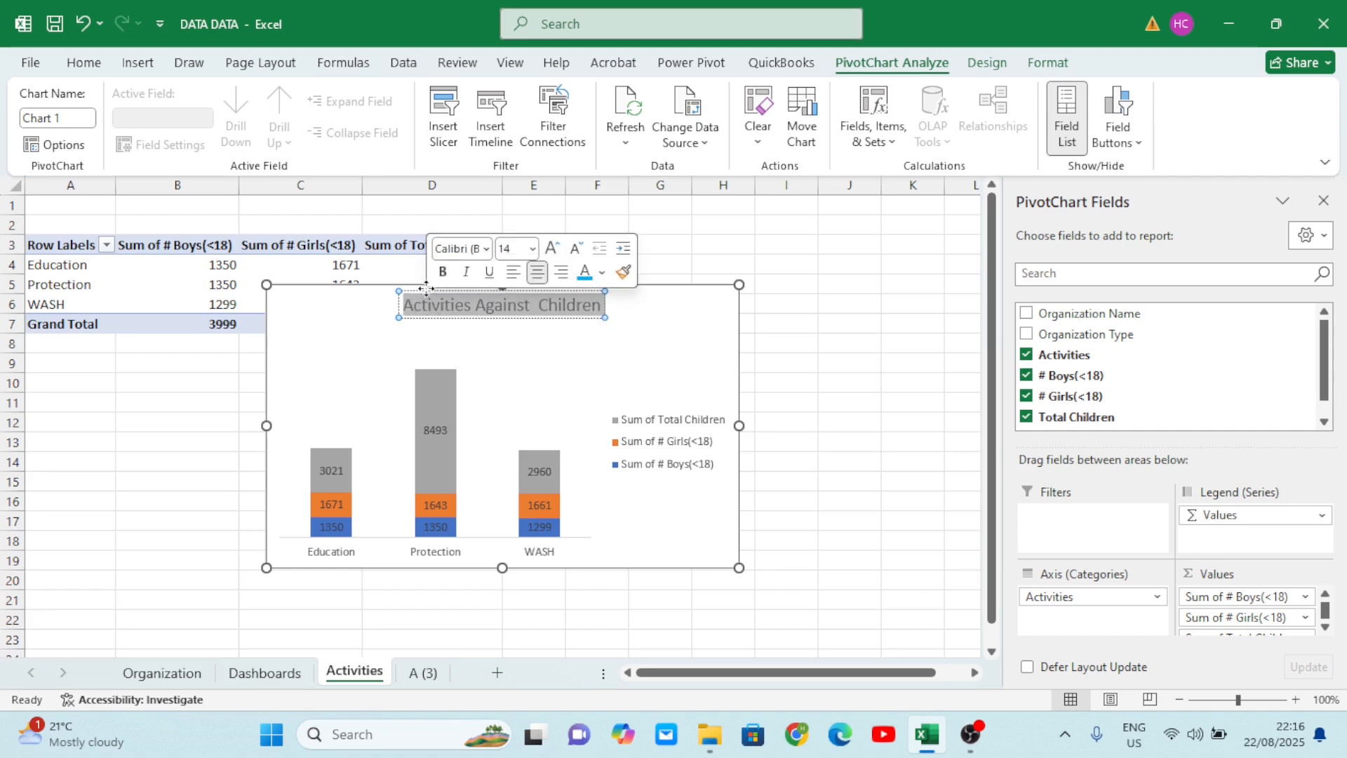
click(443, 274)
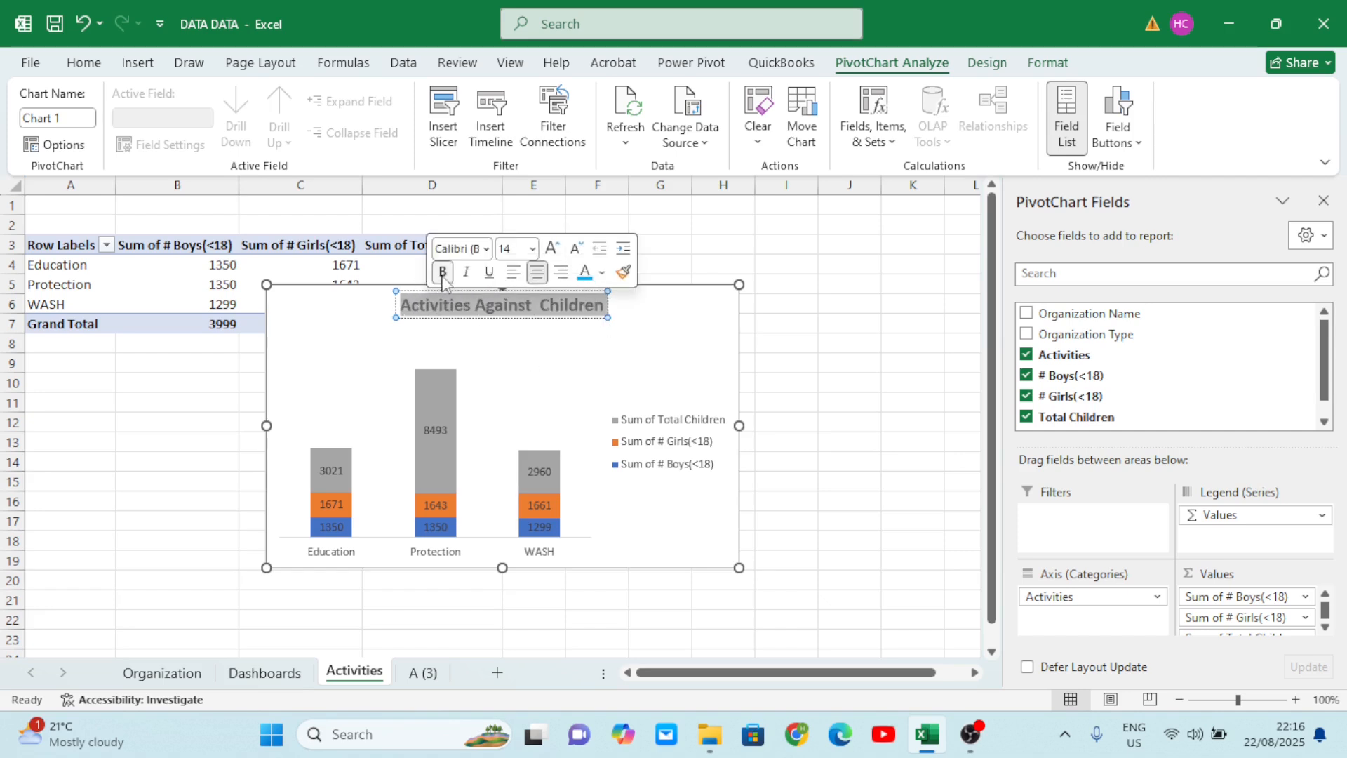
click(584, 273)
click(653, 340)
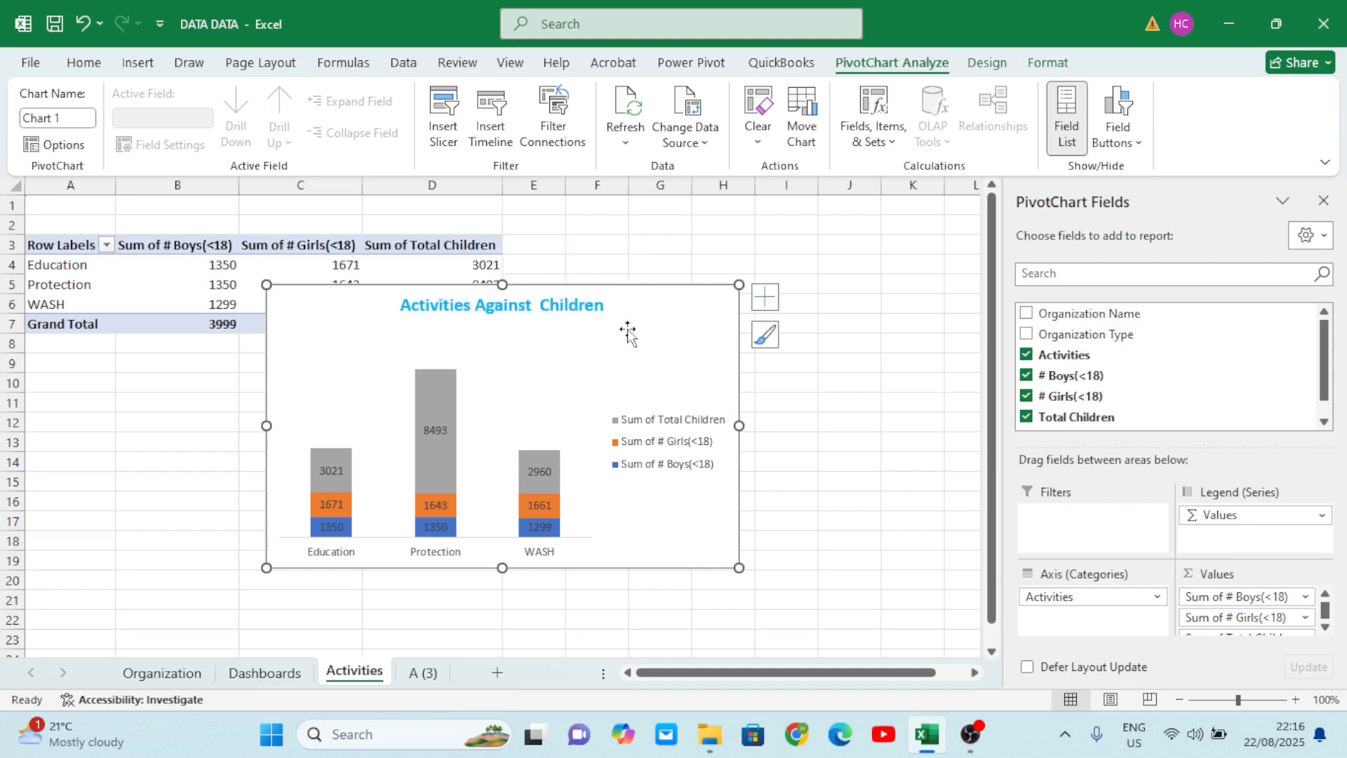
- Copy the "Activities Against Children" chart and paste it on the Dashboards sheet at cell J7
click(270, 674)
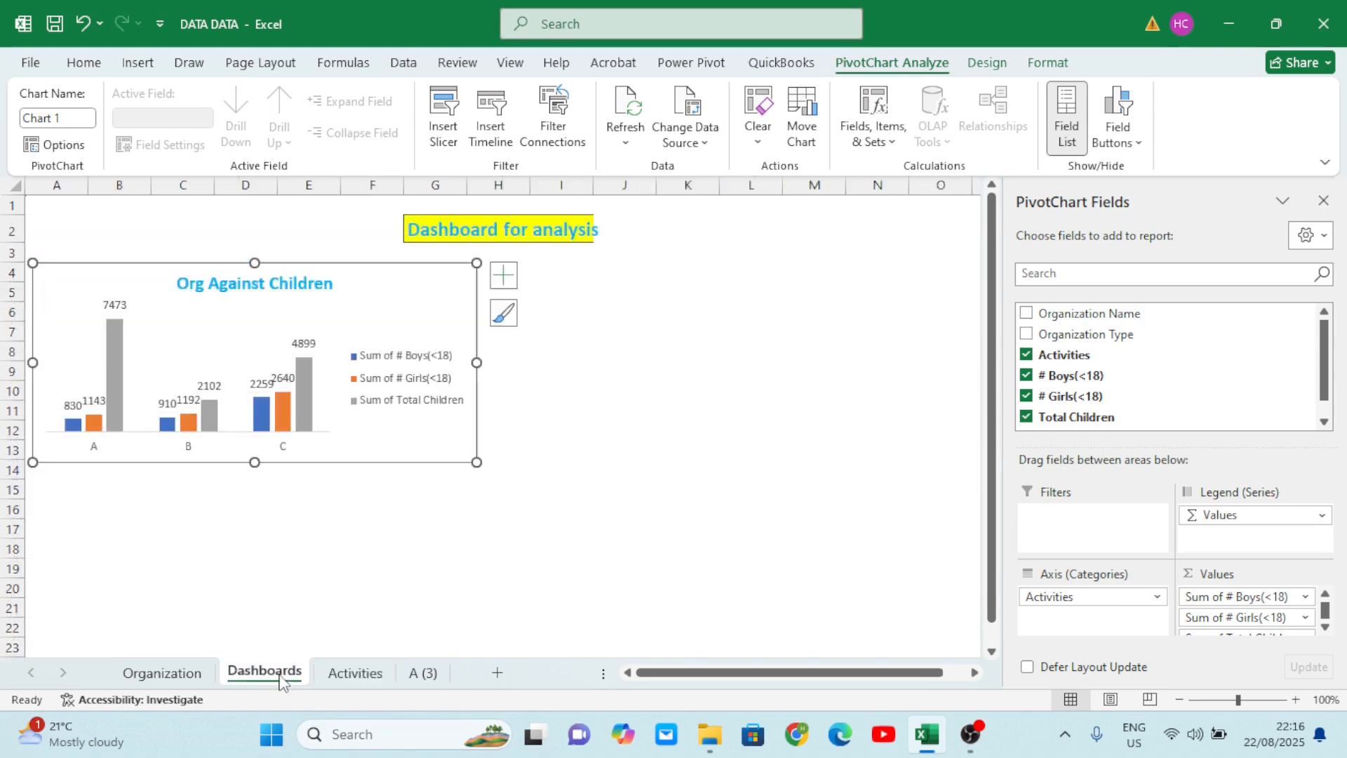
click(596, 332)
key(ctrl+v)
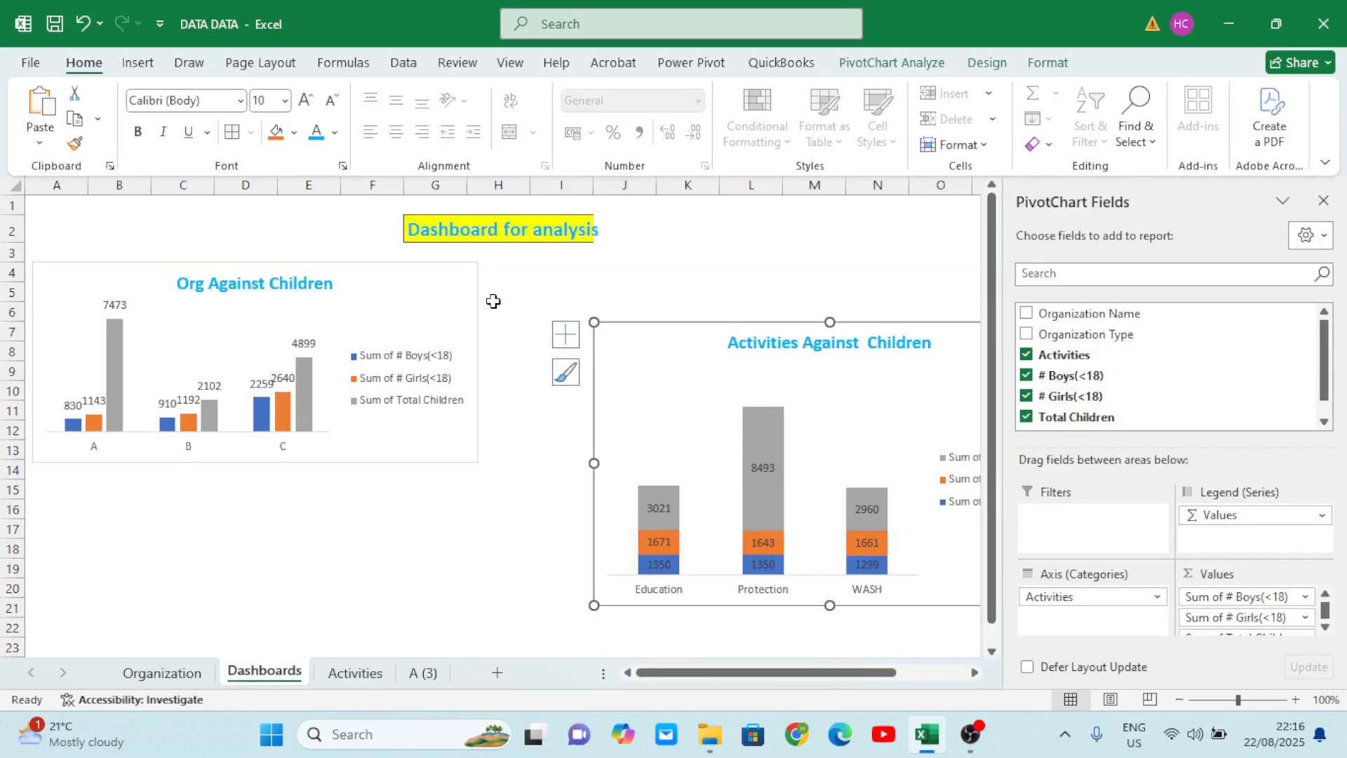
- Hide the PivotChart field list, then move and shrink the "Activities Against Children" chart to cover about H4:O14
click(1323, 200)
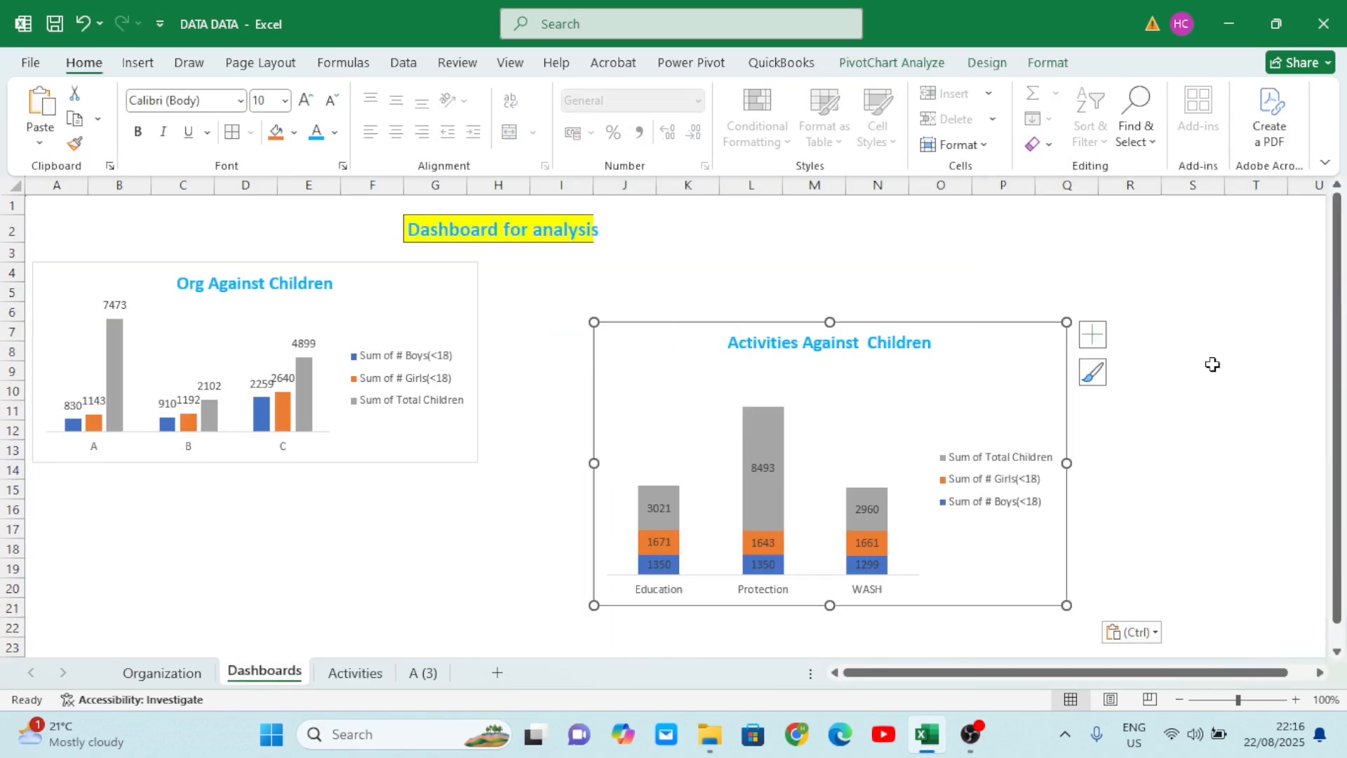
drag(930, 380, 845, 340)
drag(735, 550, 730, 477)
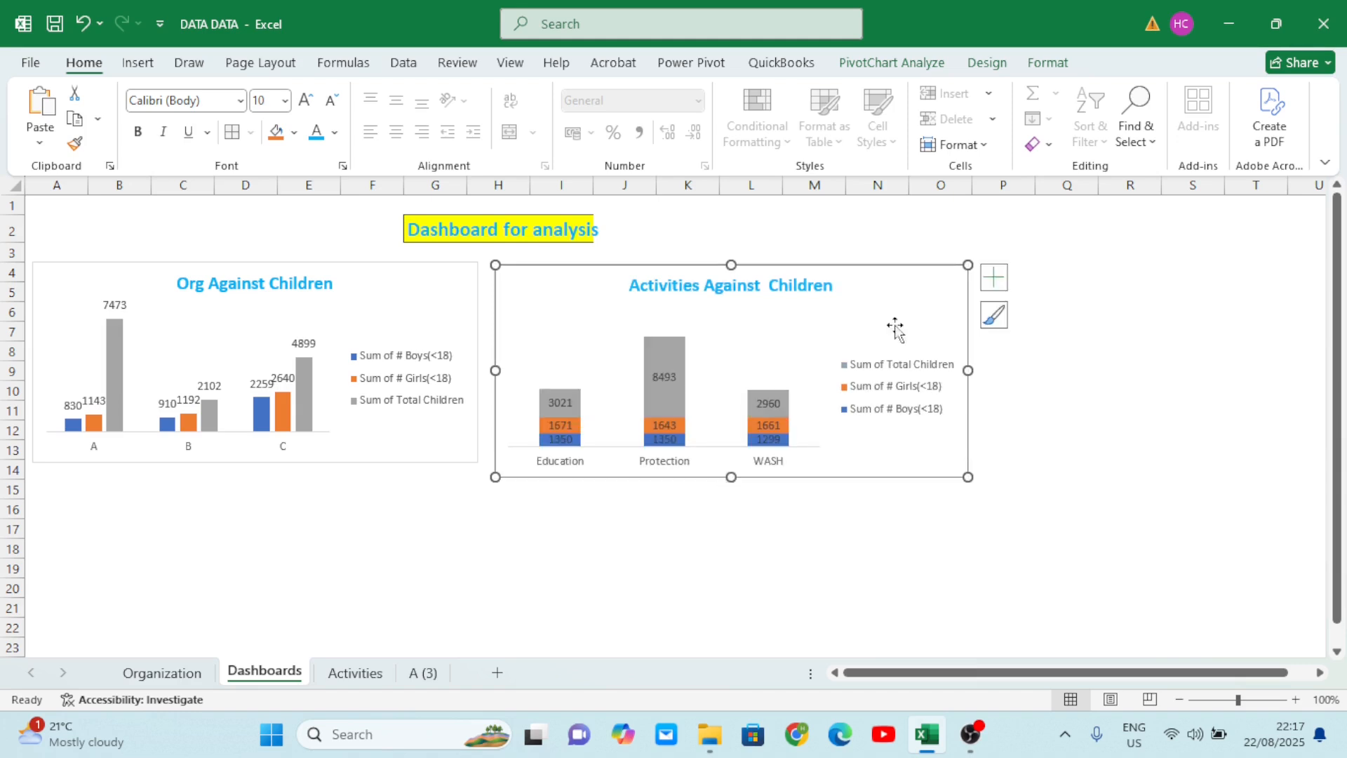
- Extend the "Org Against Children" chart down to match the activities chart's lower edge, then narrow both charts from their left edges
click(344, 429)
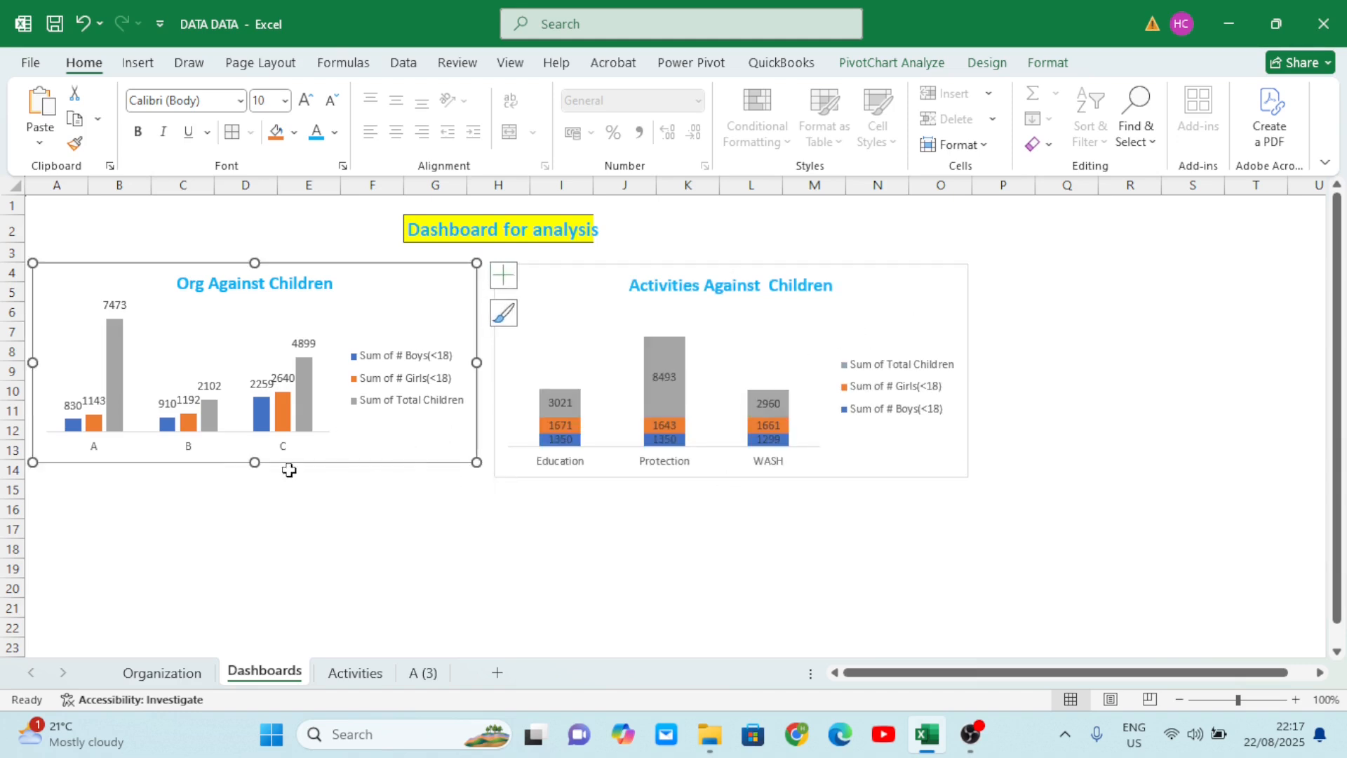
drag(254, 462, 254, 477)
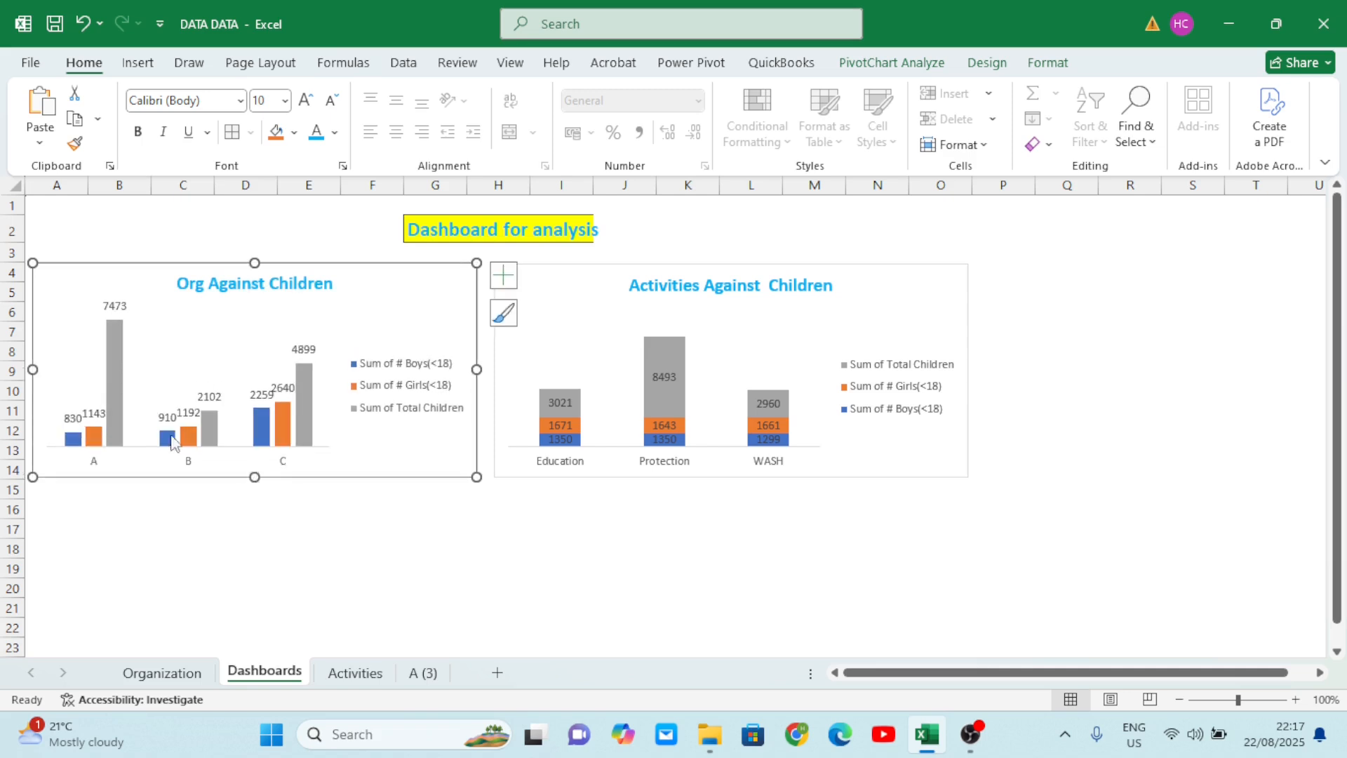
drag(34, 366, 73, 368)
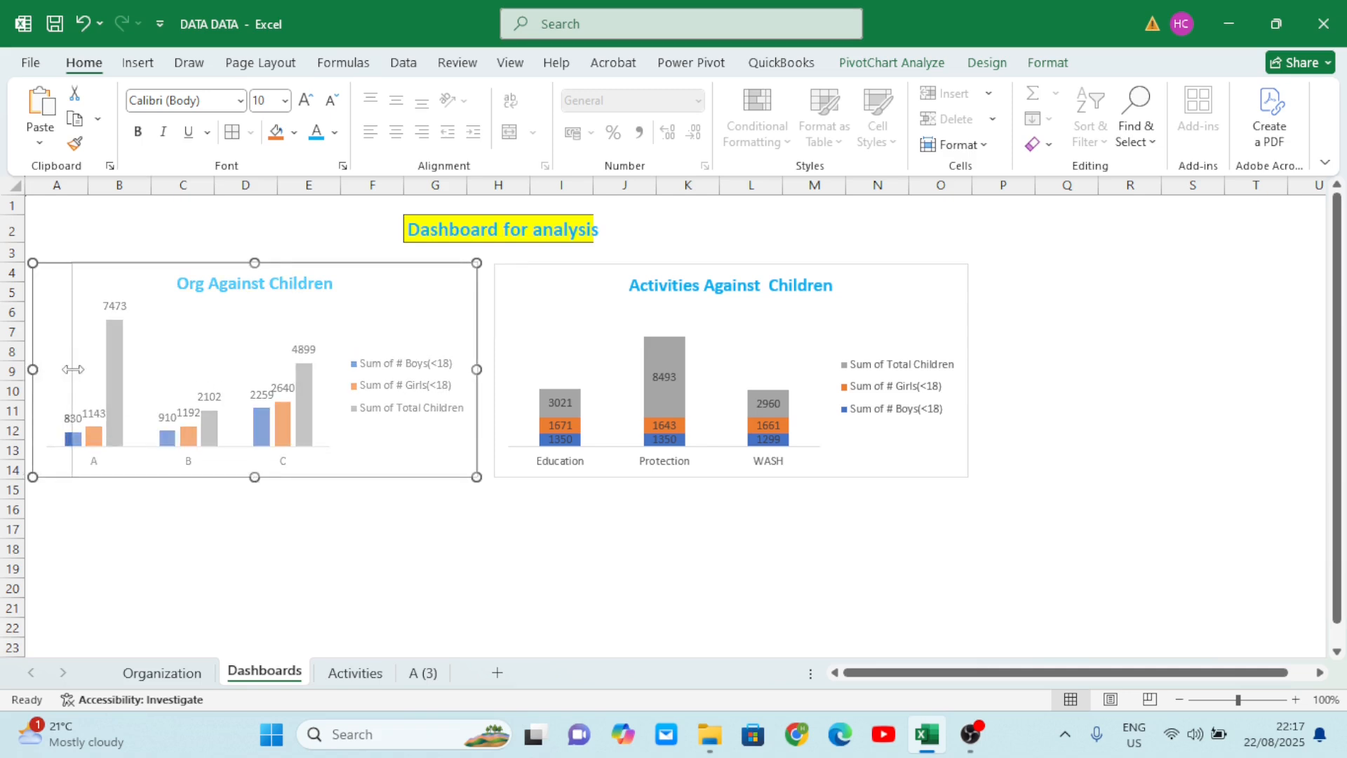
click(830, 311)
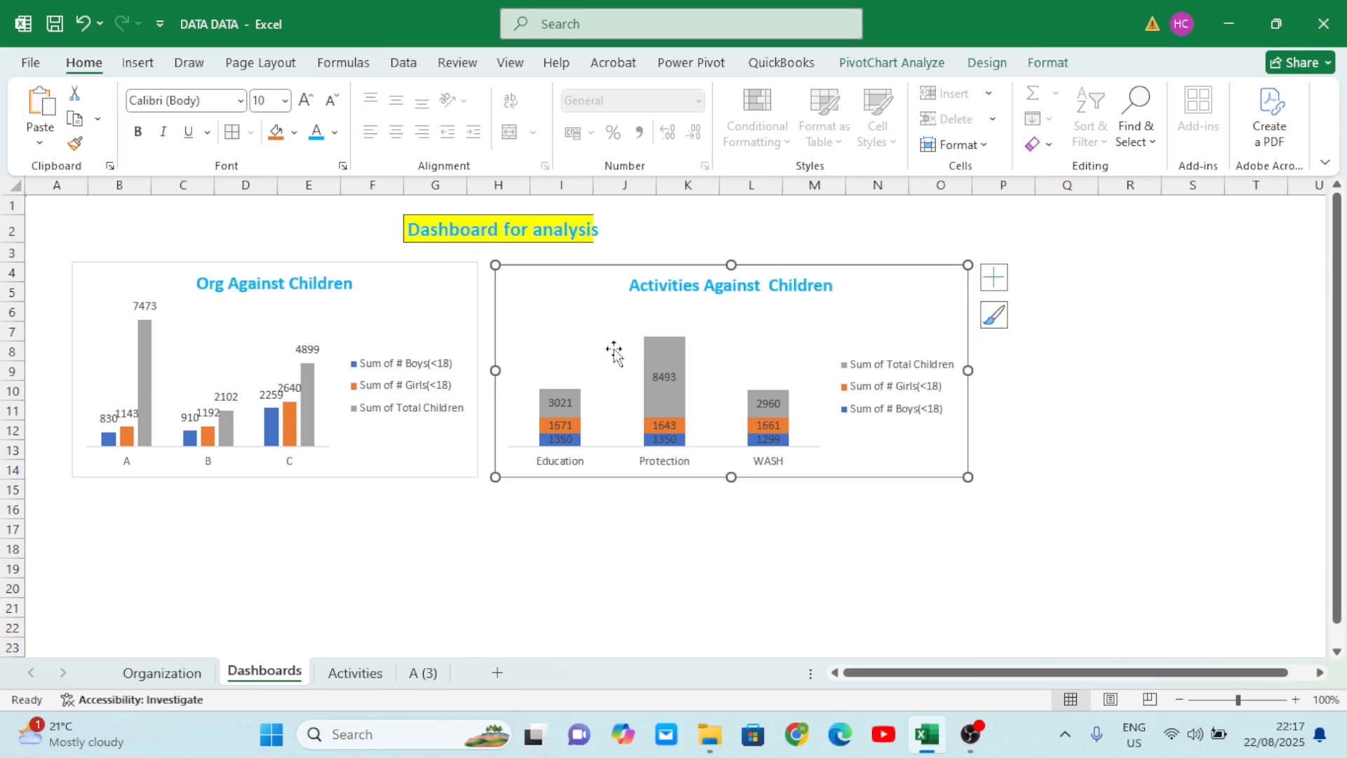
drag(495, 367, 560, 369)
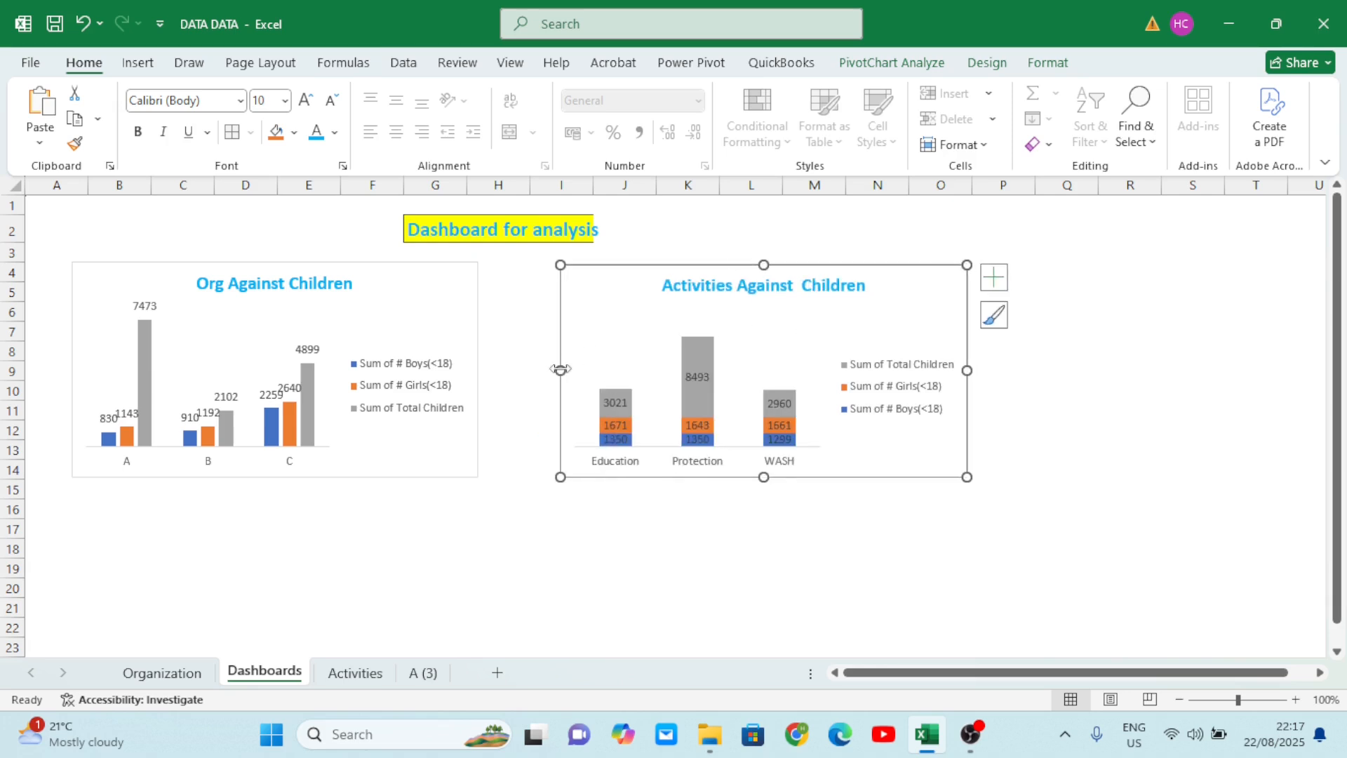
- Move the "Org Against Children" chart closer to the activities chart and lengthen it slightly to cover about B4:H15
drag(435, 309, 483, 314)
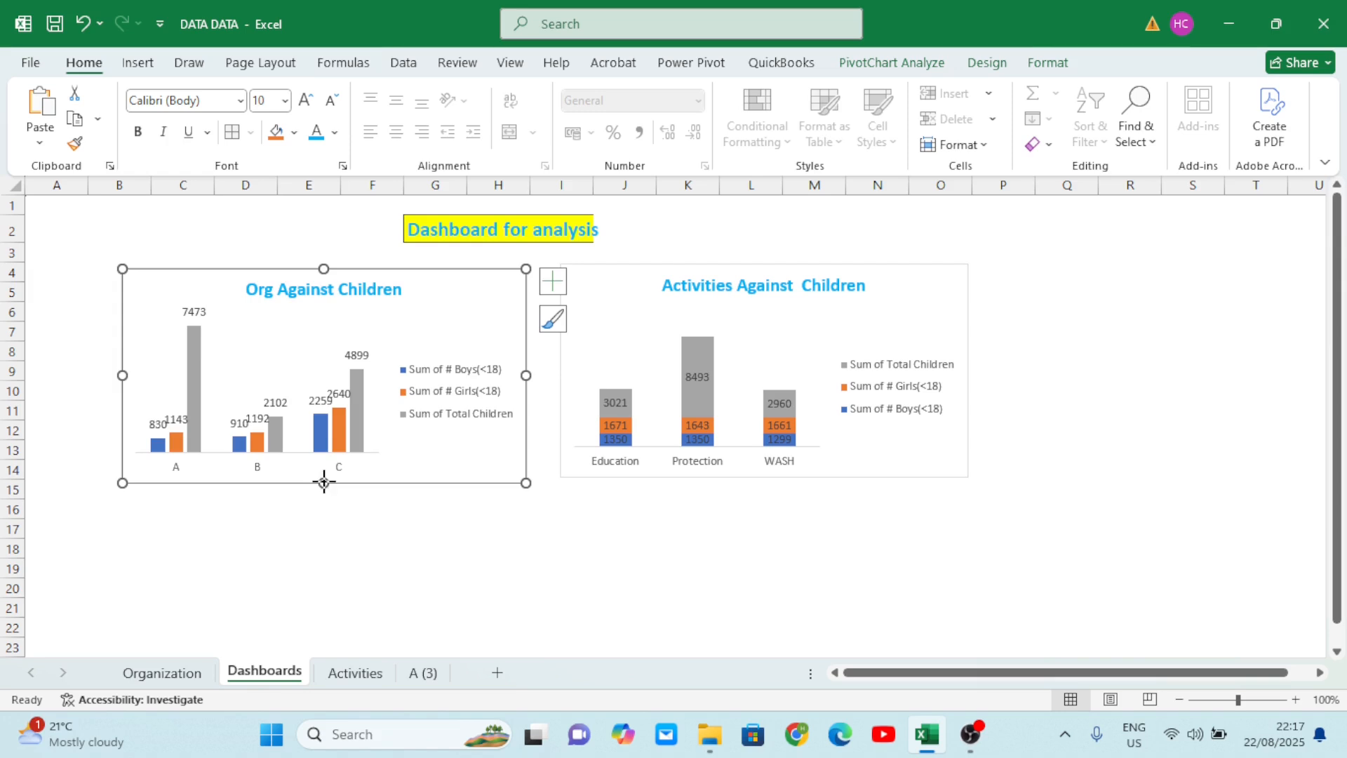
drag(323, 482, 324, 484)
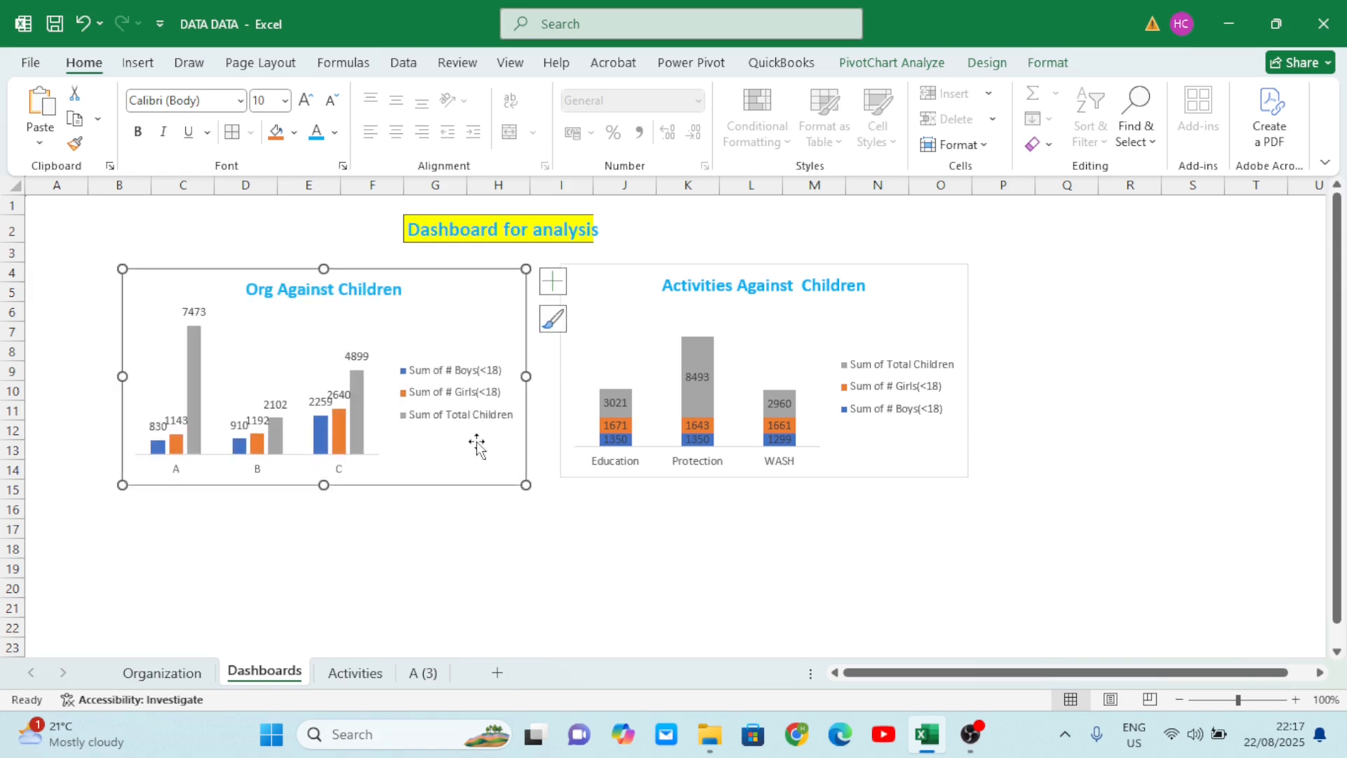
click(920, 290)
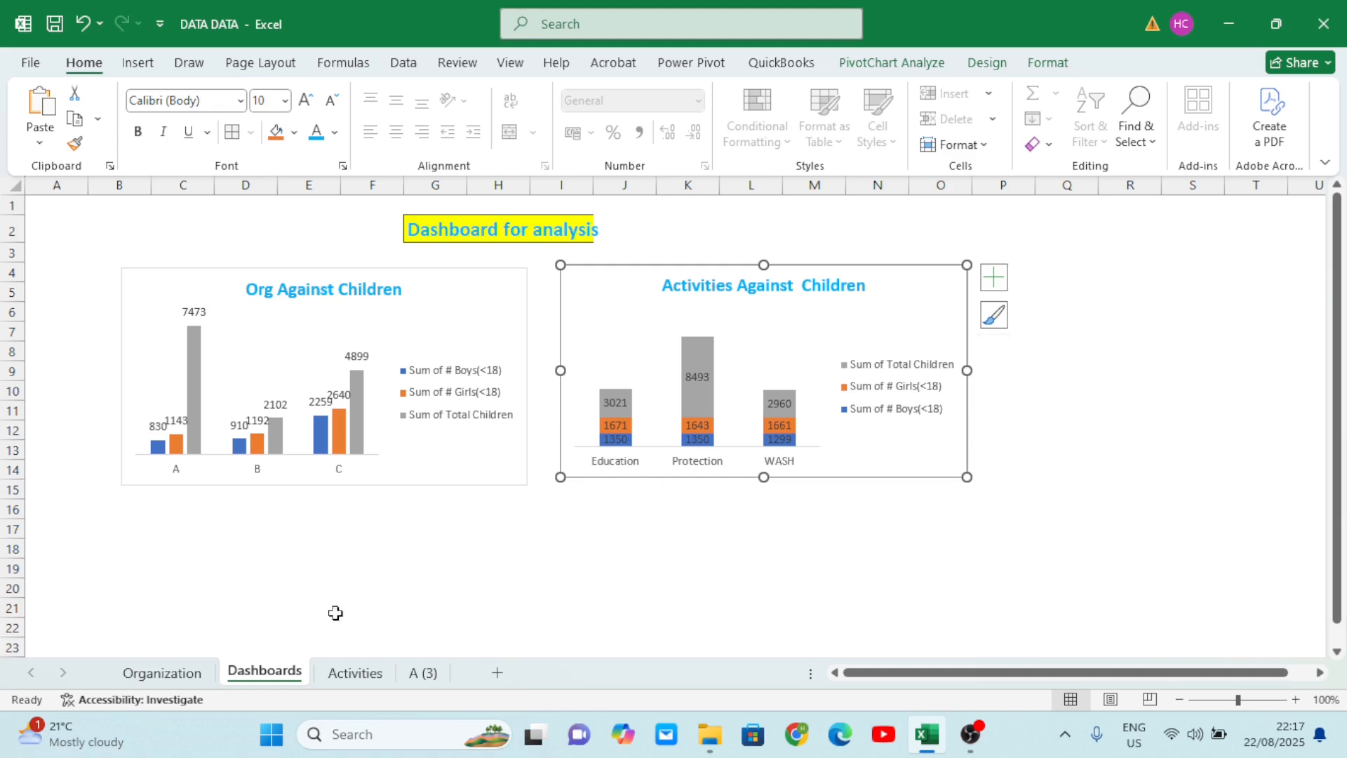
- Insert an Organization Type slicer for the "Org Against Children" chart, shorten it to about 3.68 cm and place it below the charts
click(462, 290)
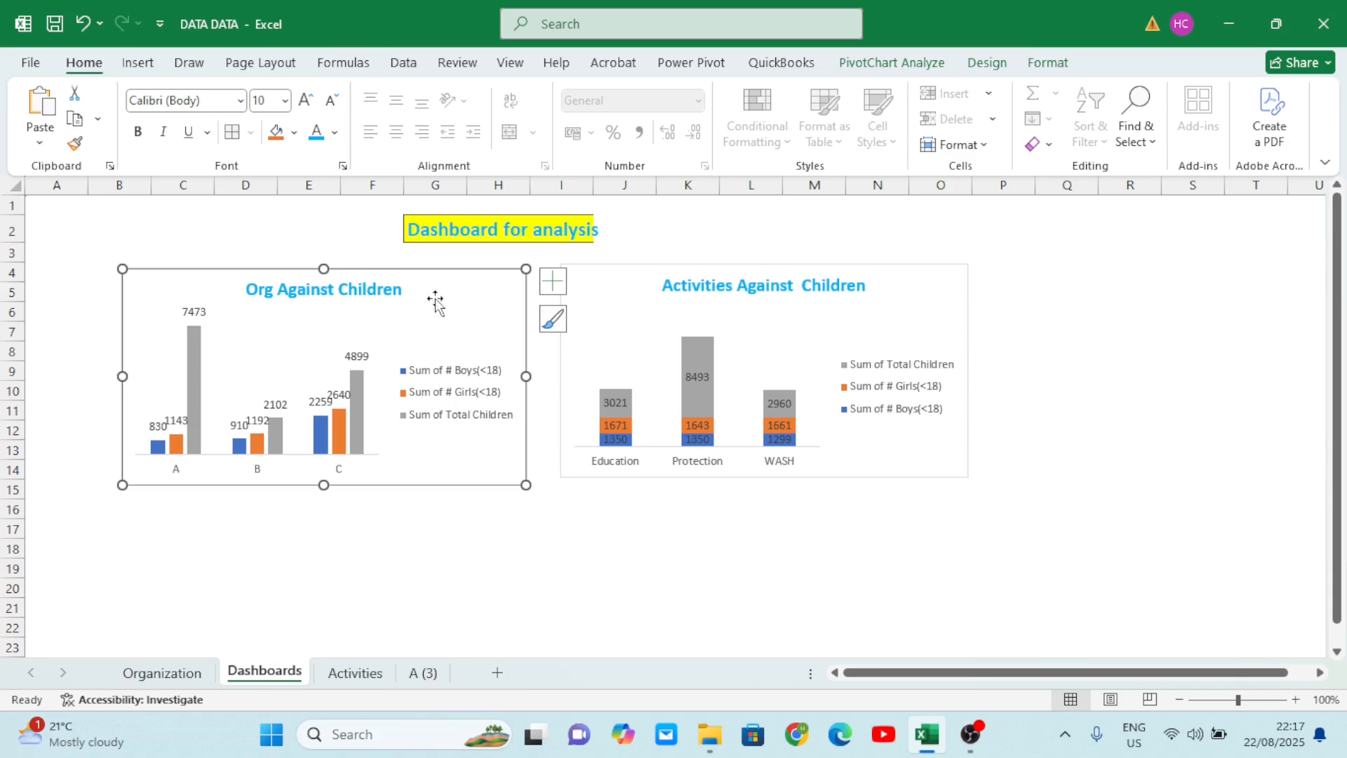
click(139, 65)
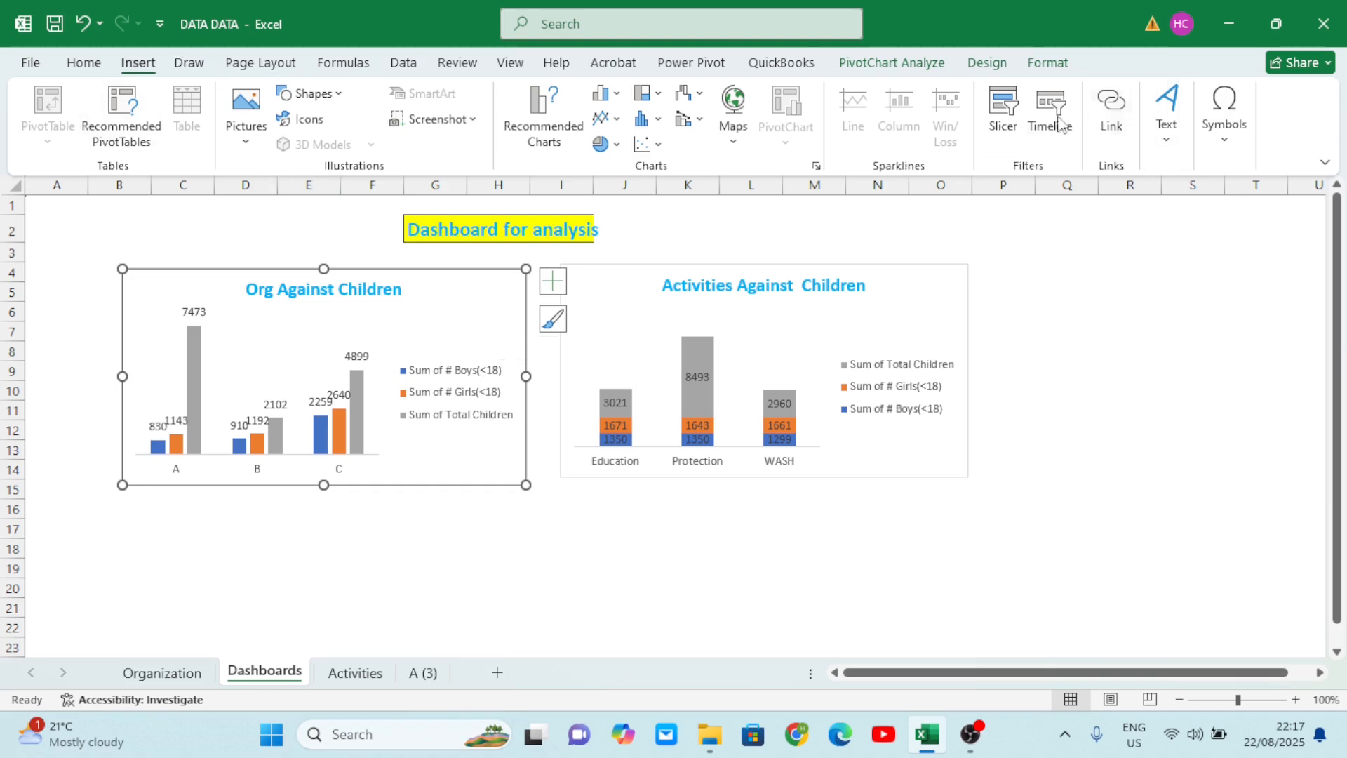
click(1000, 126)
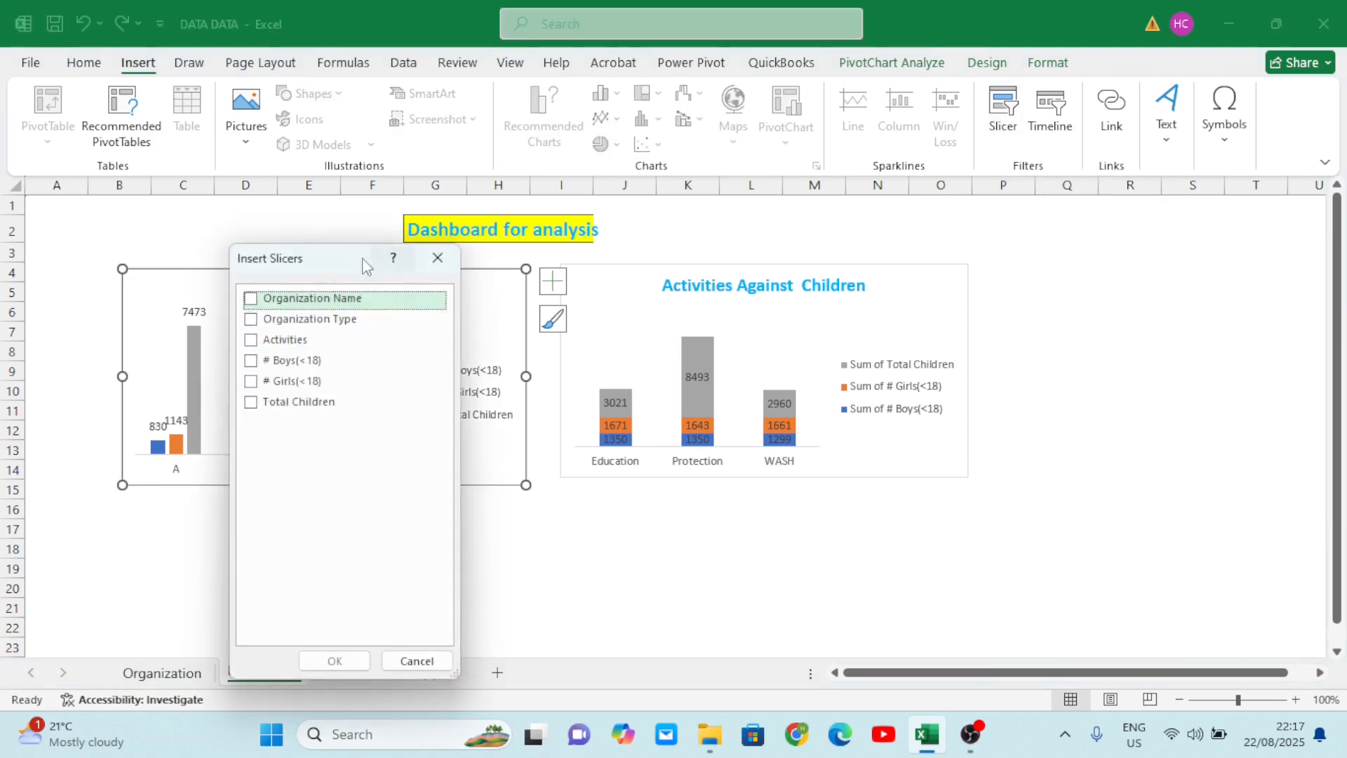
drag(344, 266, 1054, 260)
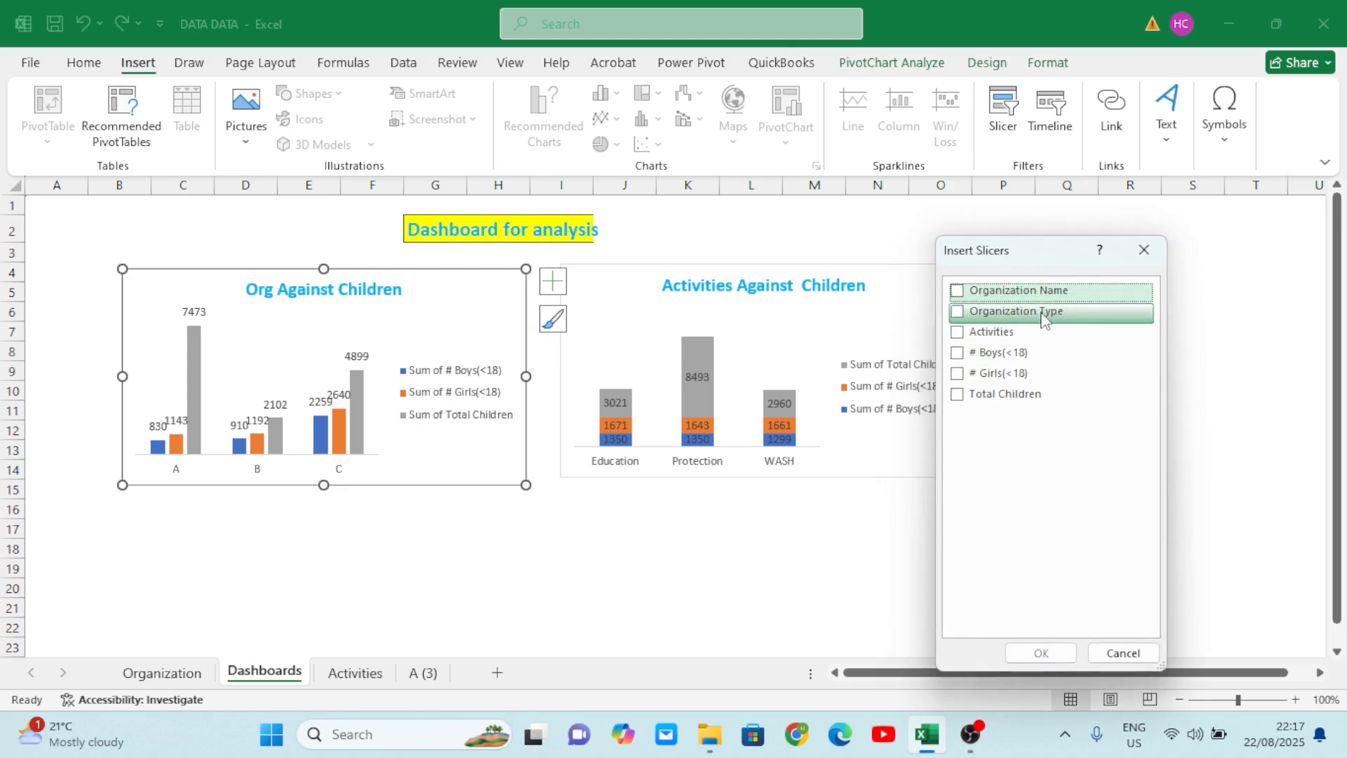
click(959, 313)
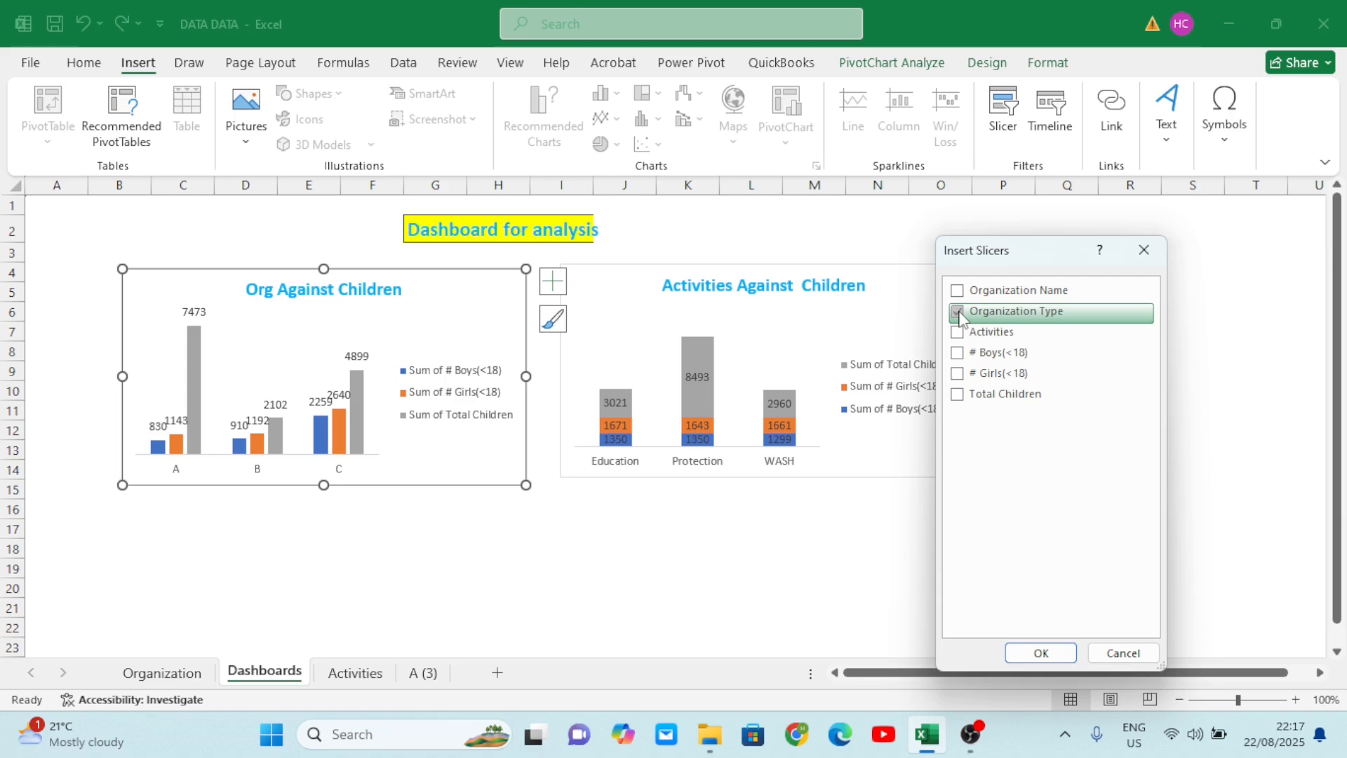
click(1041, 652)
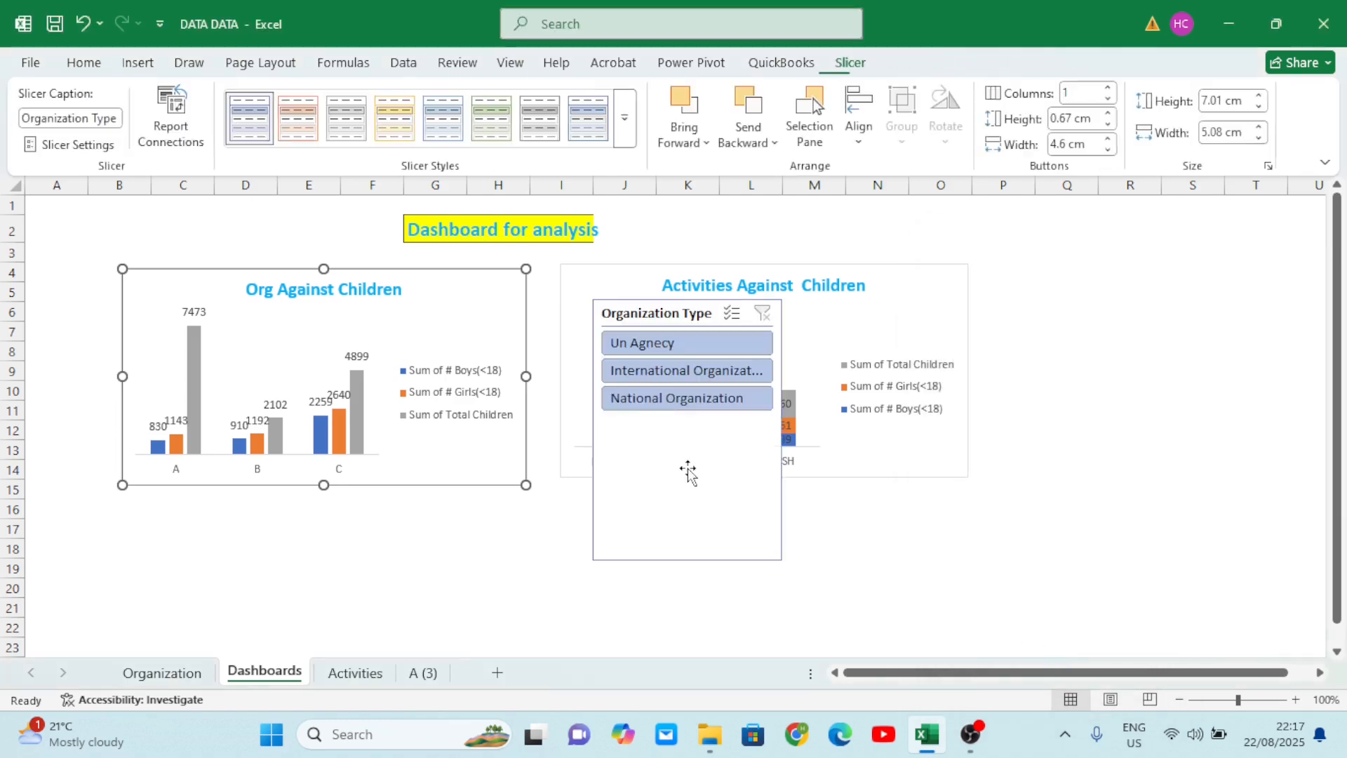
drag(687, 445, 646, 534)
drag(646, 647, 545, 618)
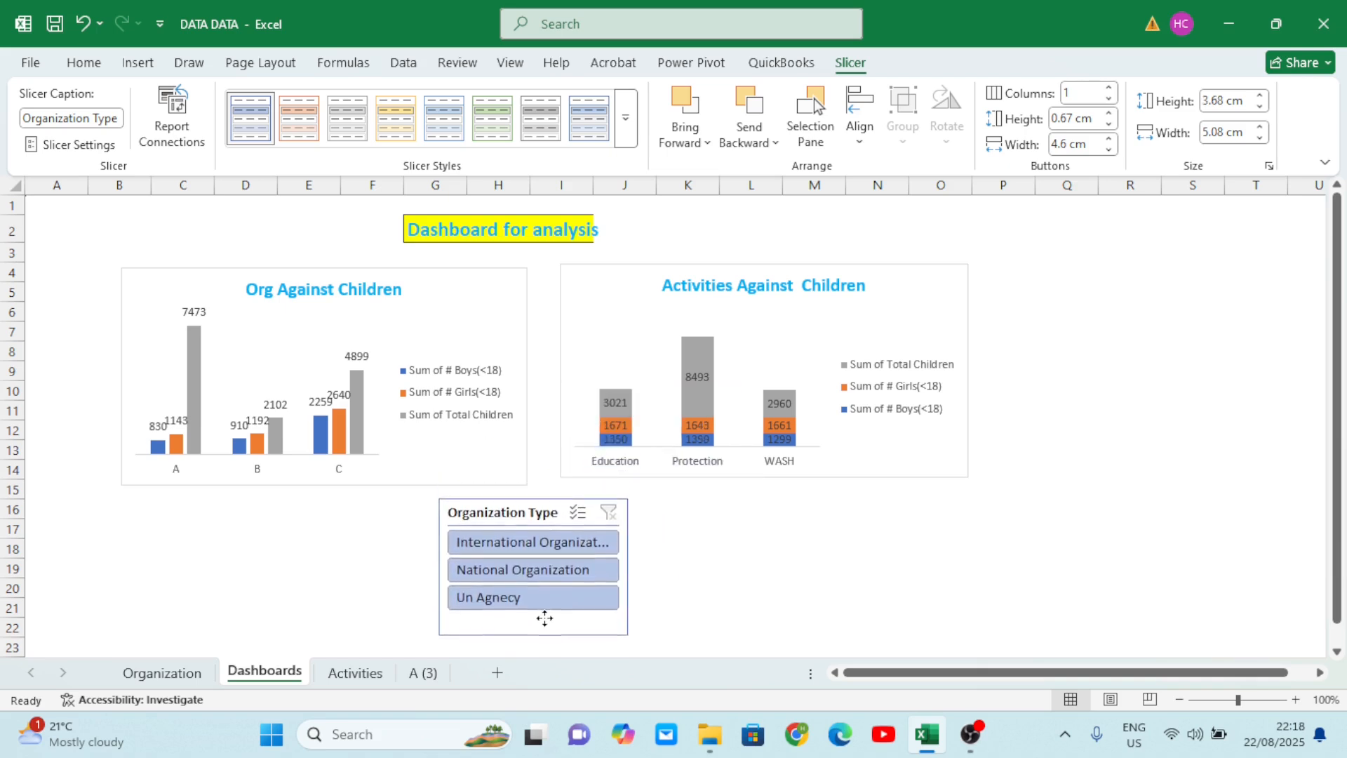
- Test the slicer with International Organization and National Organization, then clear its filter
click(521, 544)
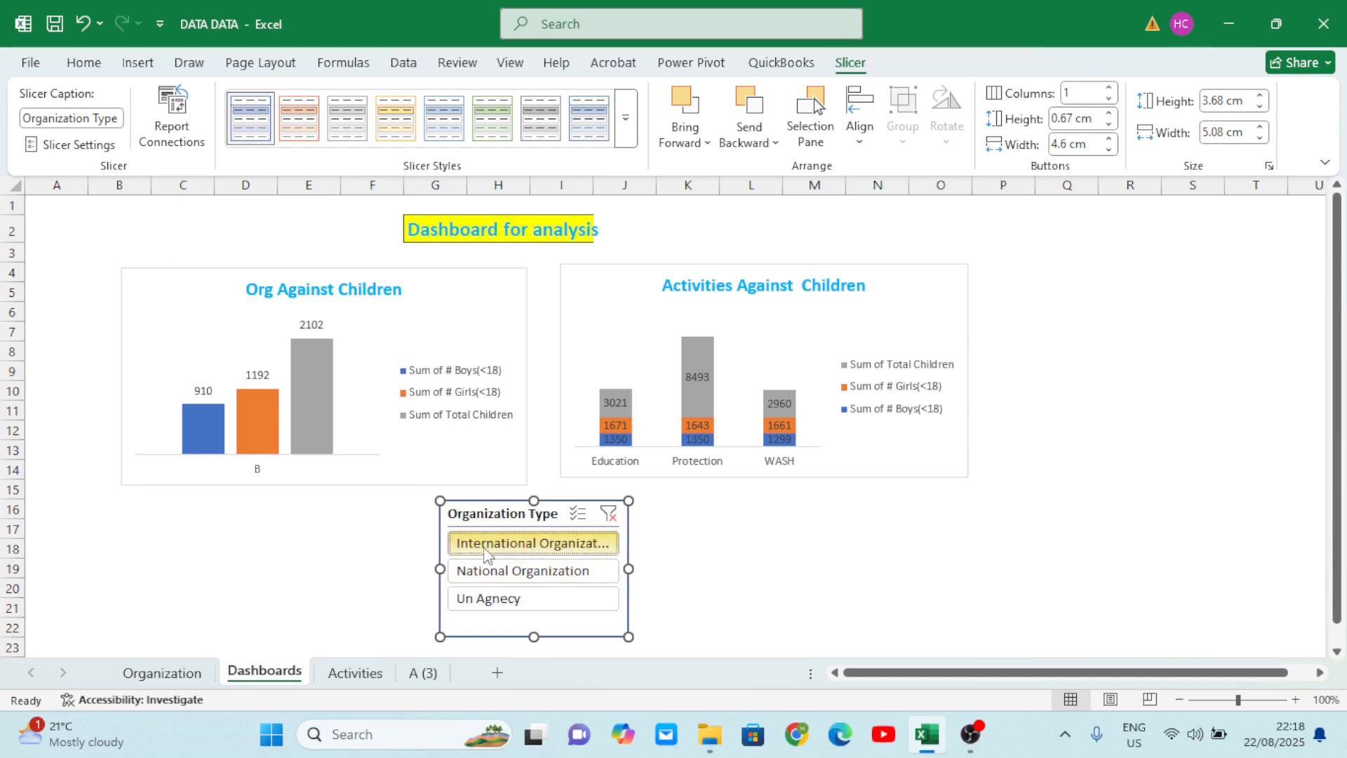
click(517, 571)
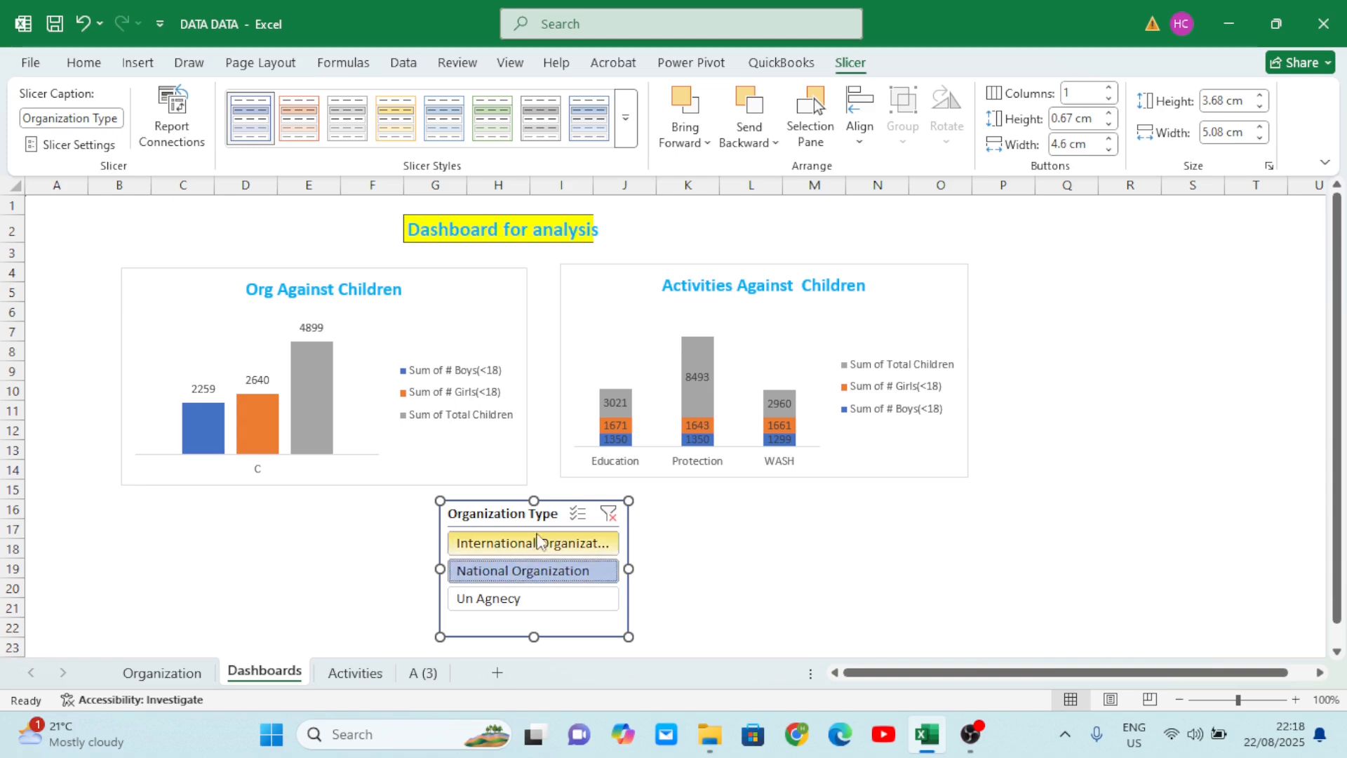
click(608, 514)
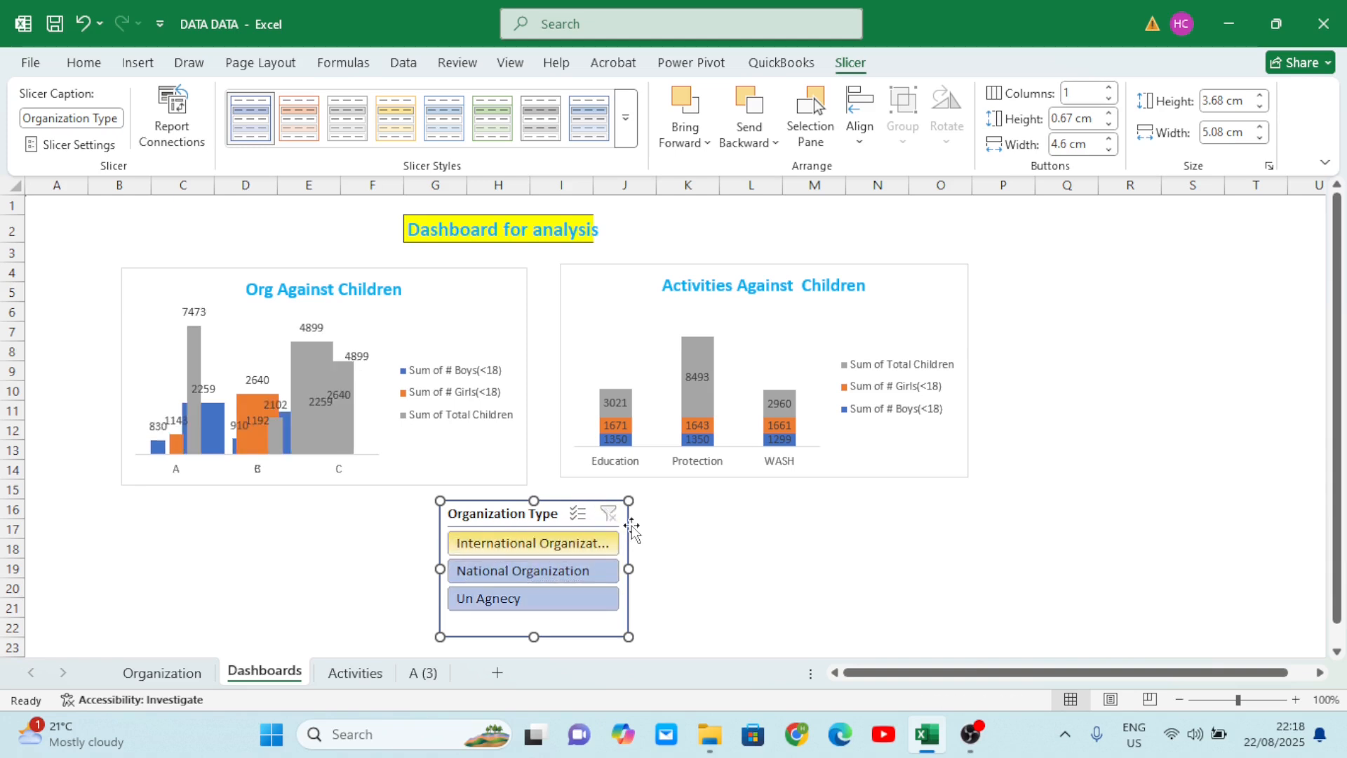
- Connect the Organization Type slicer to PivotTable4 on the Activities sheet through its report connections
right_click(620, 536)
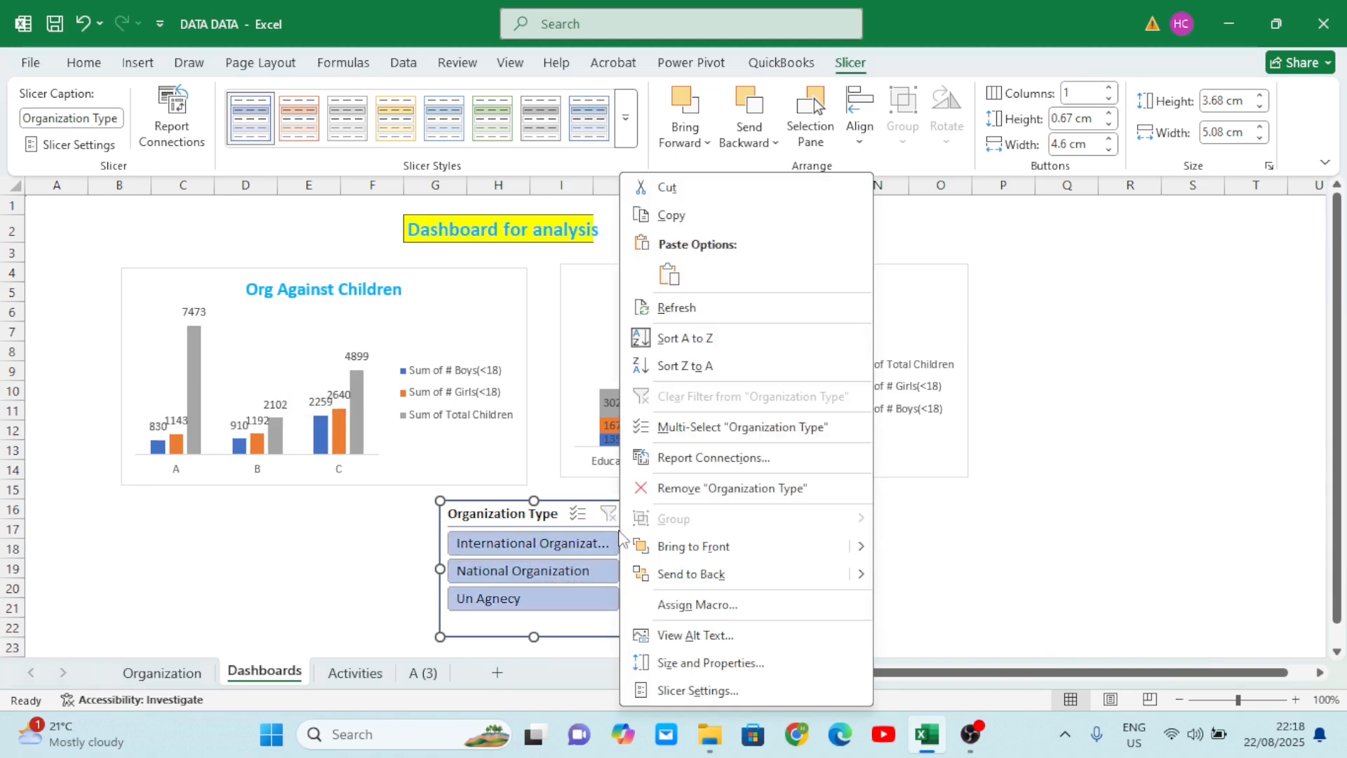
click(713, 459)
scroll(667, 517, down, 1)
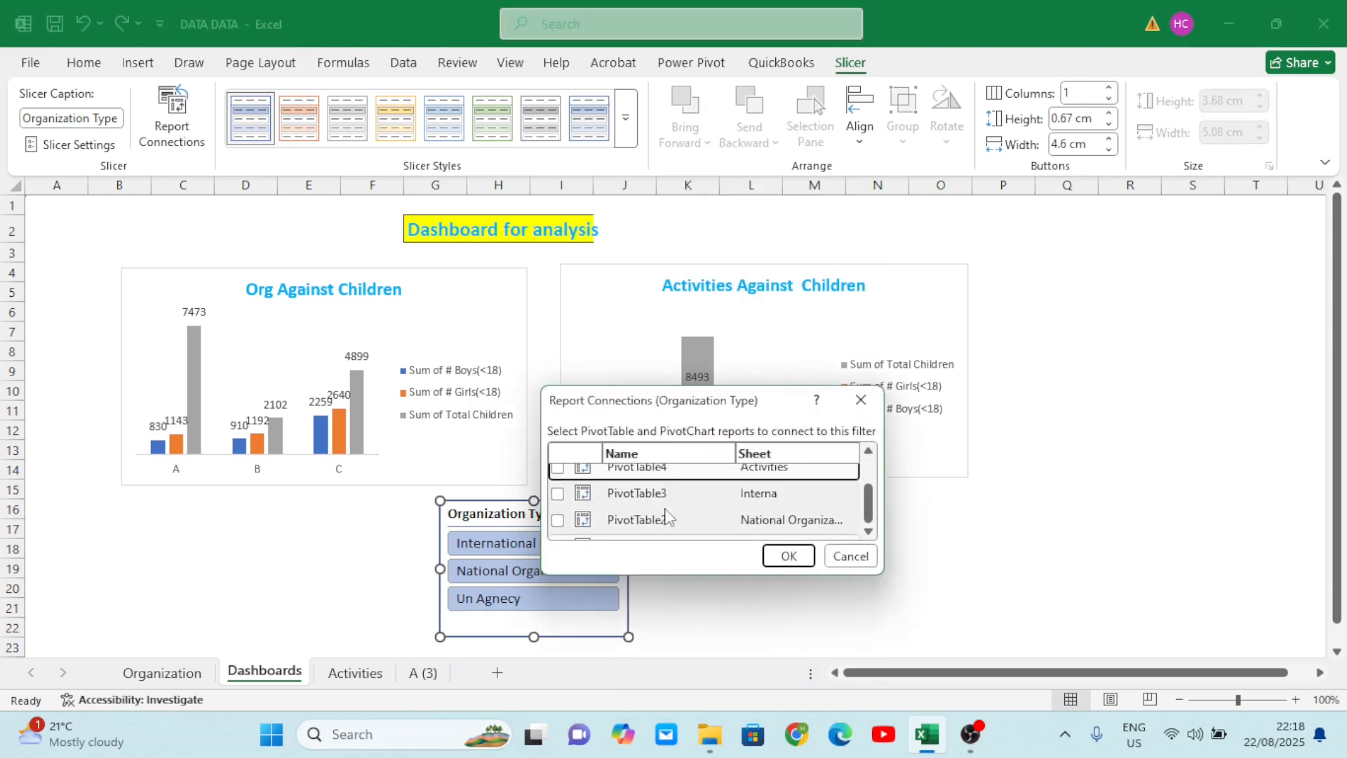
scroll(667, 519, up, 1)
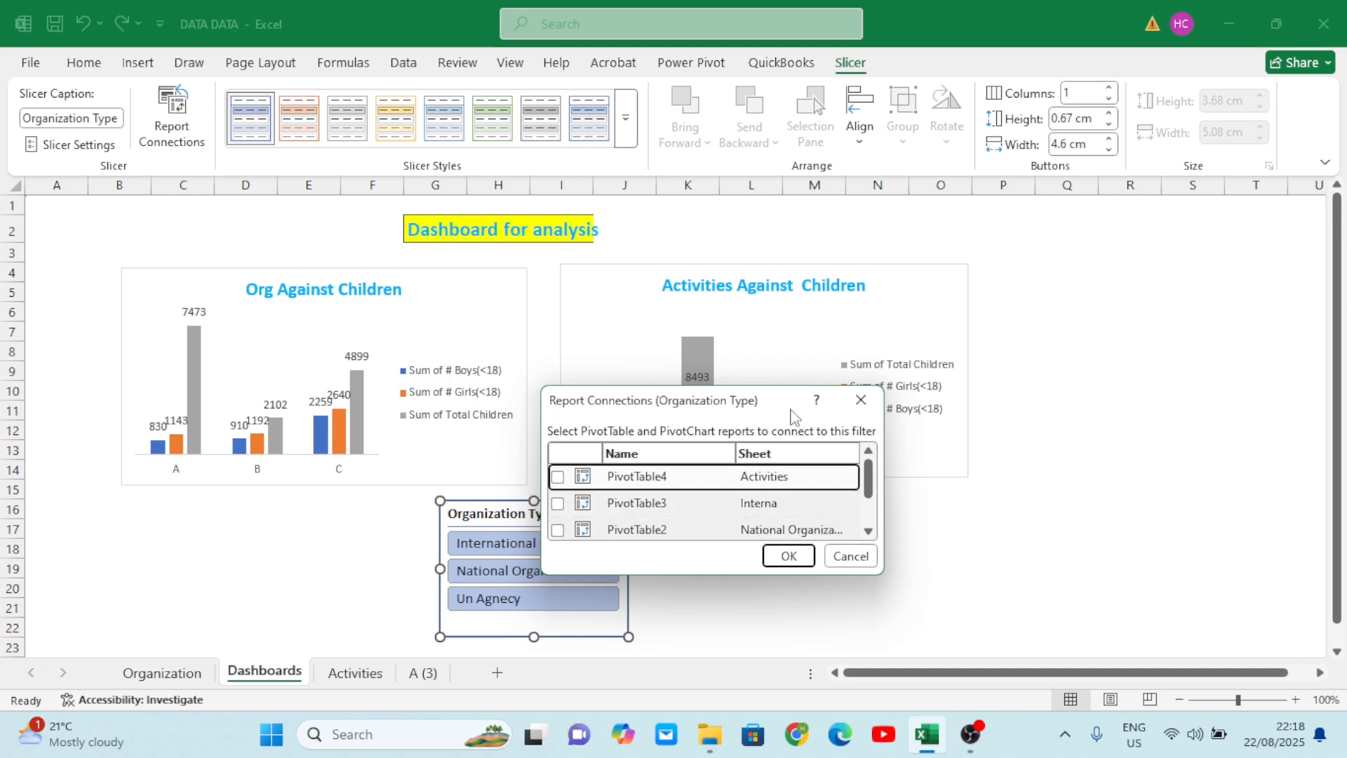
drag(789, 409, 1041, 307)
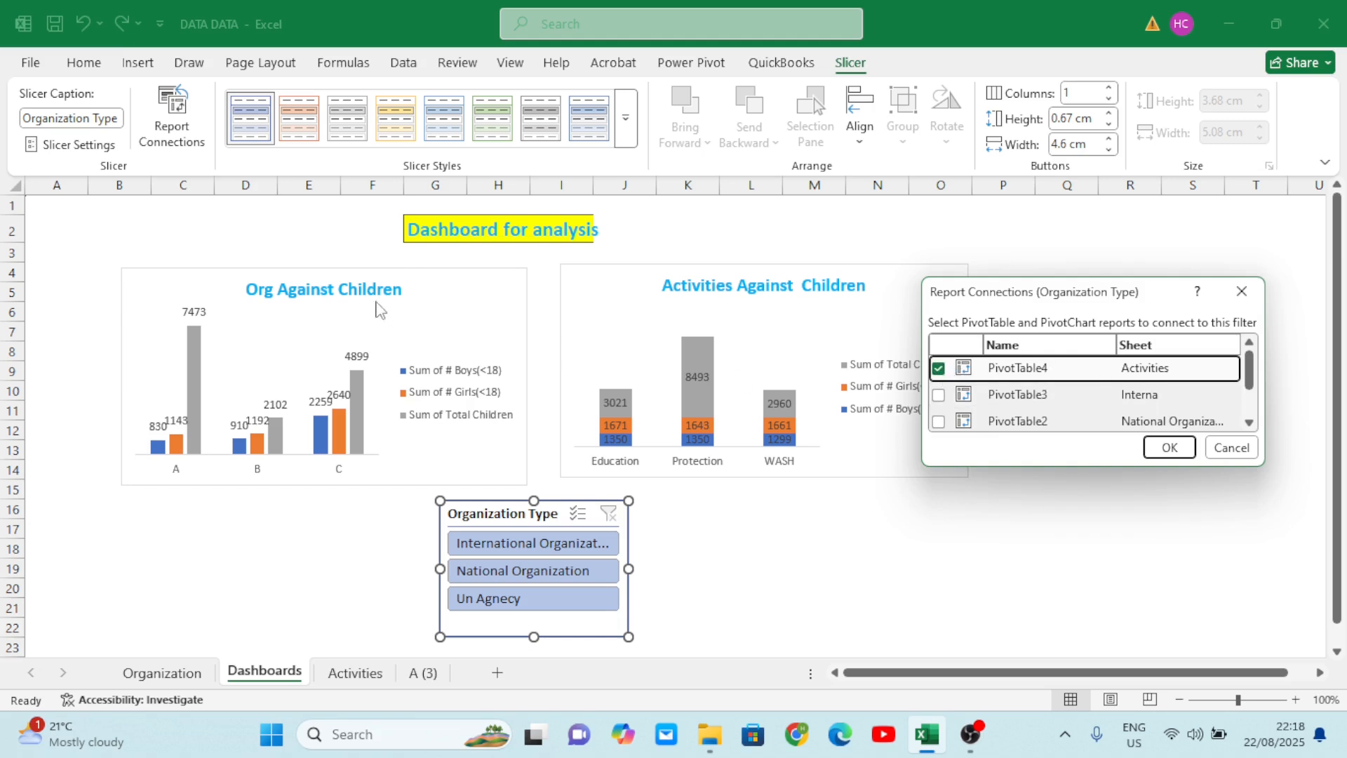
click(1169, 449)
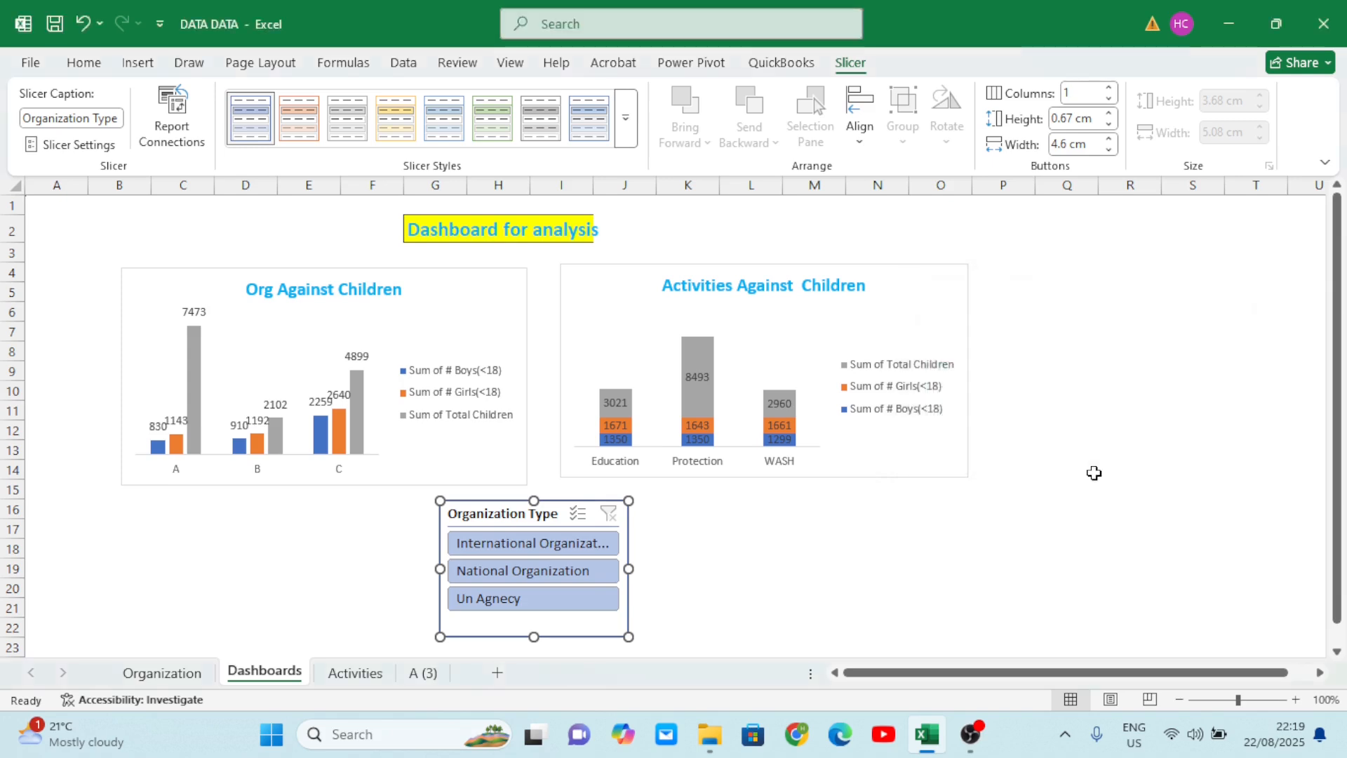
- Filter both charts by each organization type in turn with the slicer, ending on International Organization
click(546, 545)
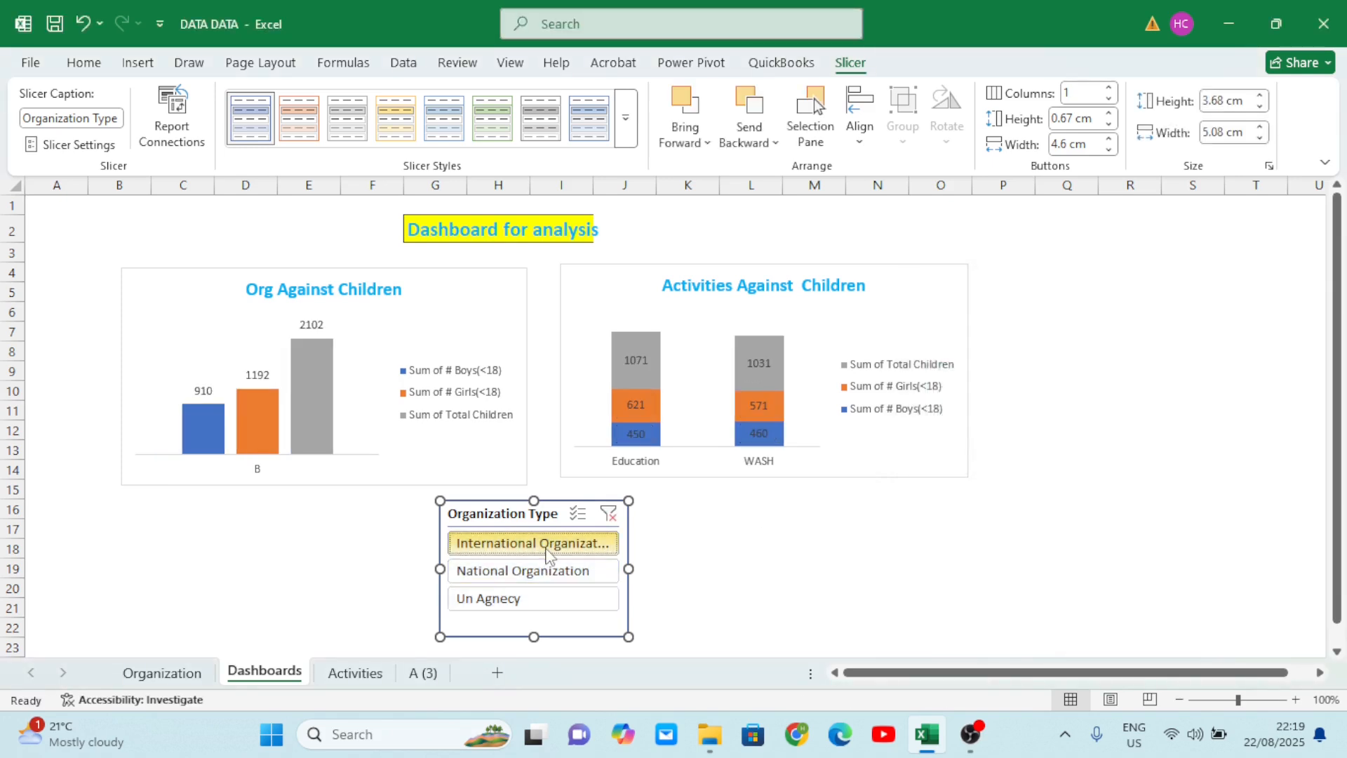
click(499, 576)
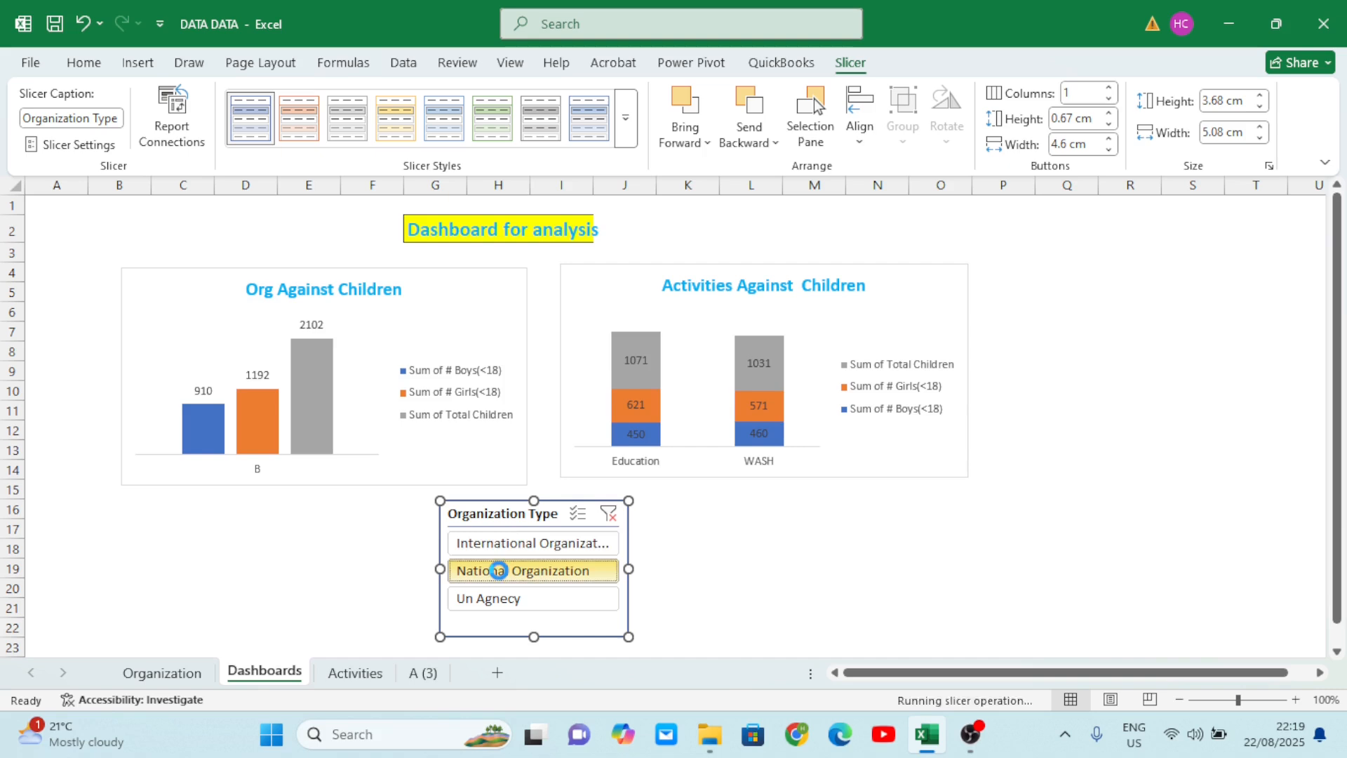
click(550, 615)
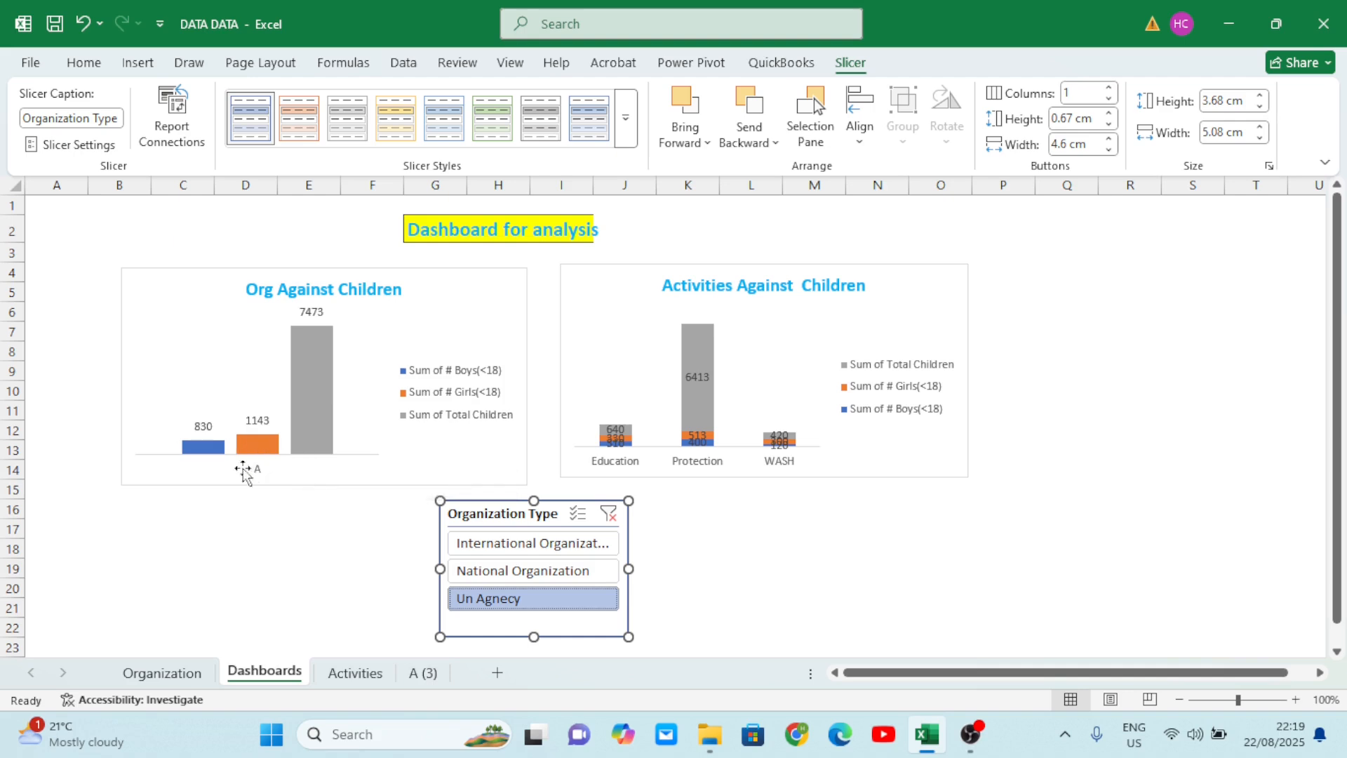
mouse_move(318, 423)
click(519, 572)
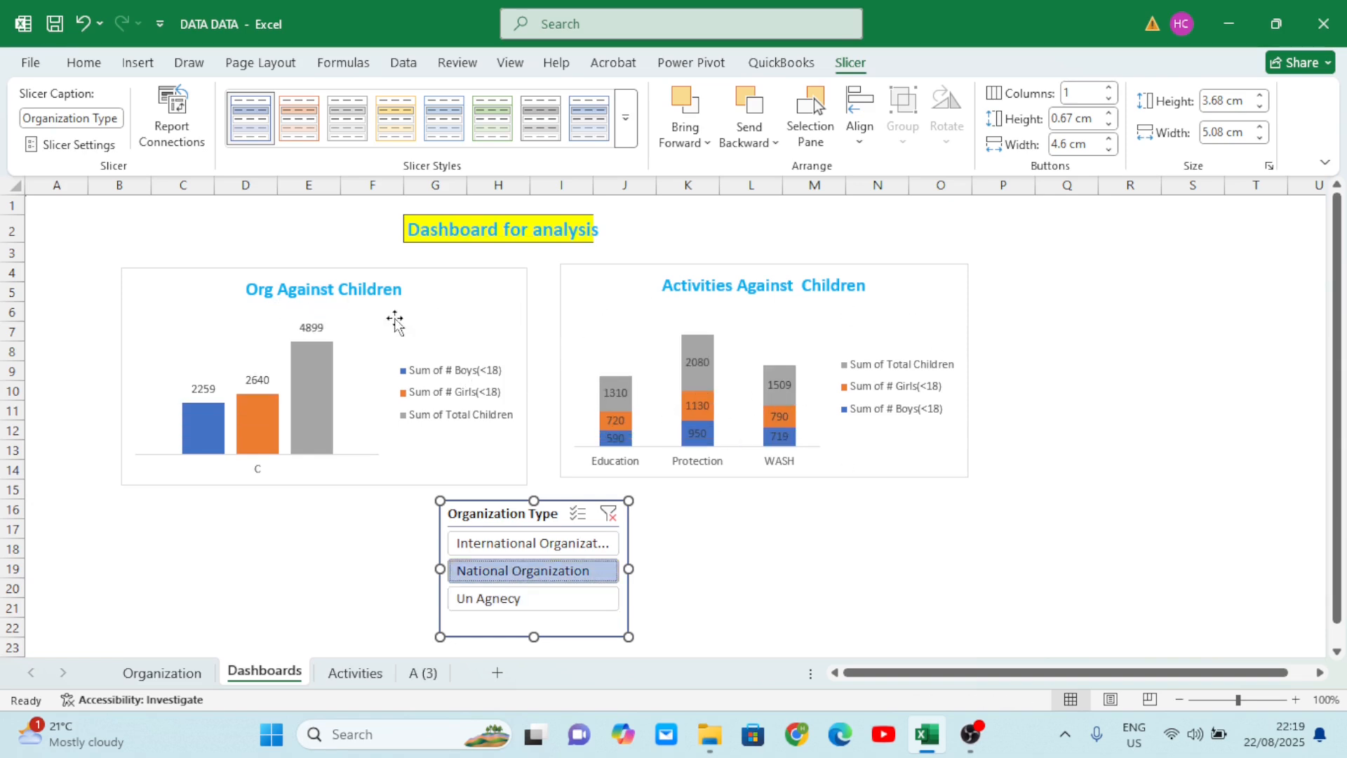
click(574, 554)
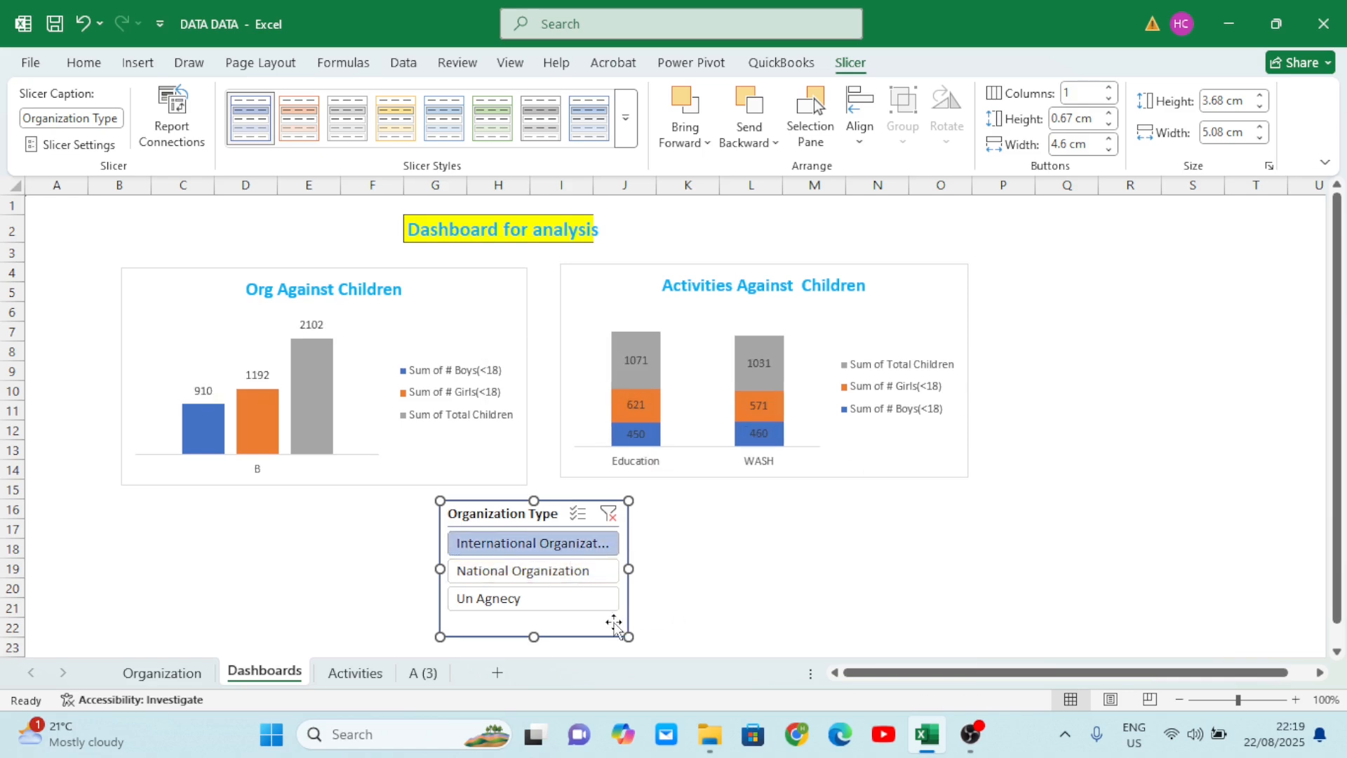
- Review which PivotTables the Organization Type slicer is connected to and close the report connections without changes
right_click(616, 627)
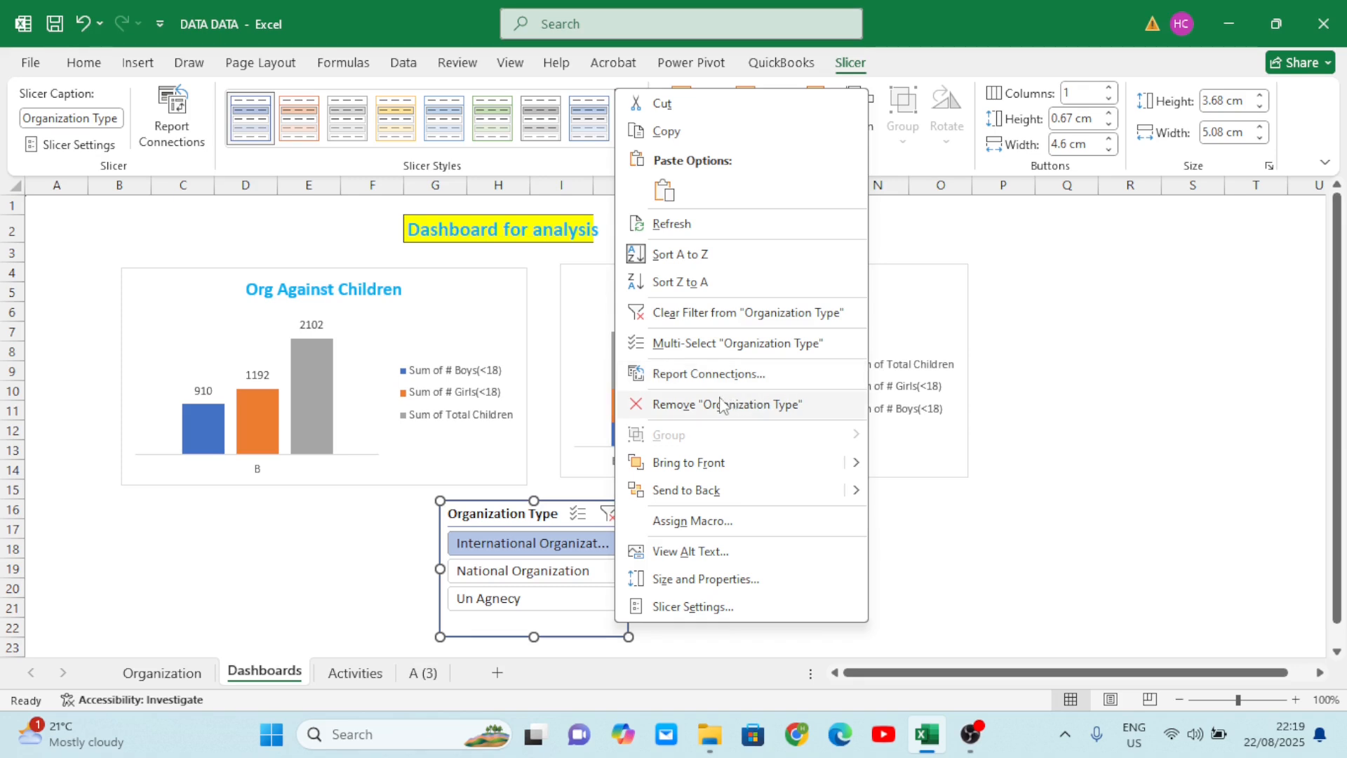
click(711, 379)
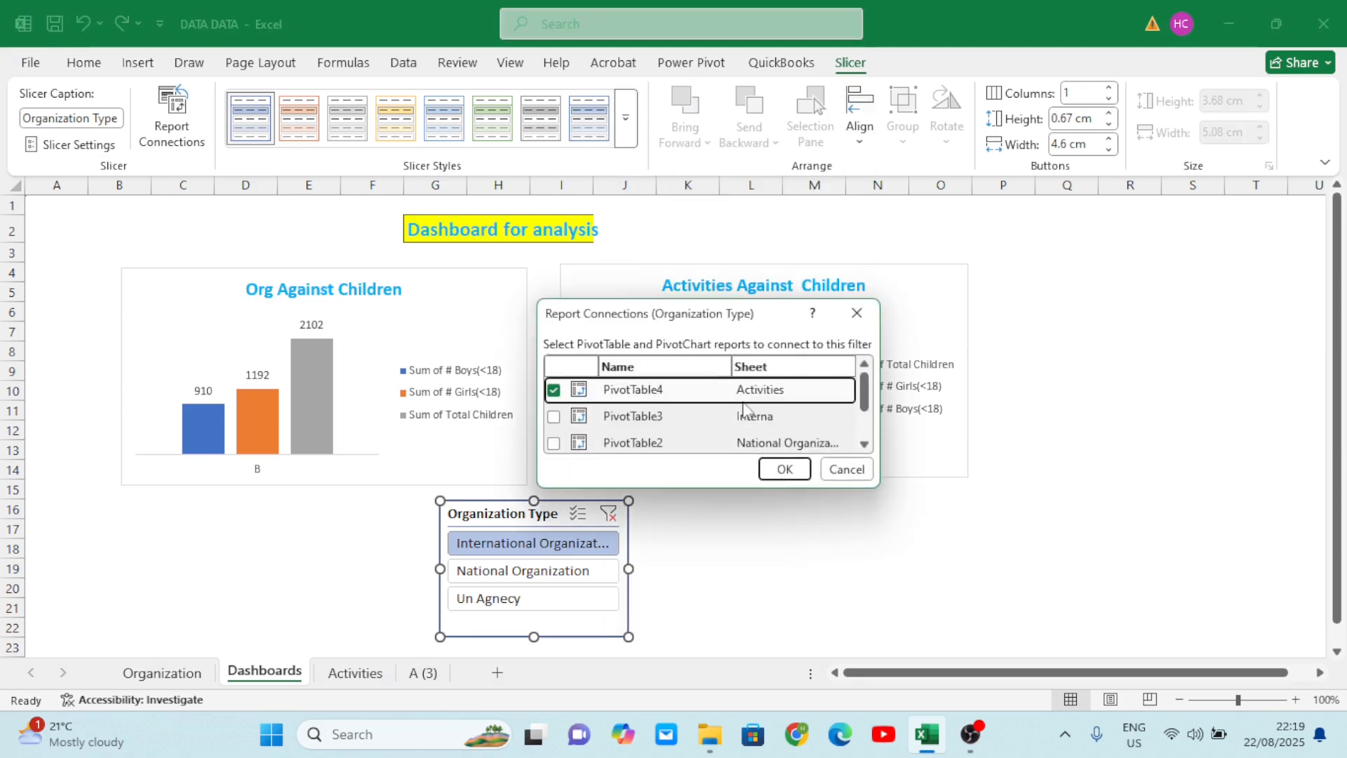
scroll(792, 435, down, 2)
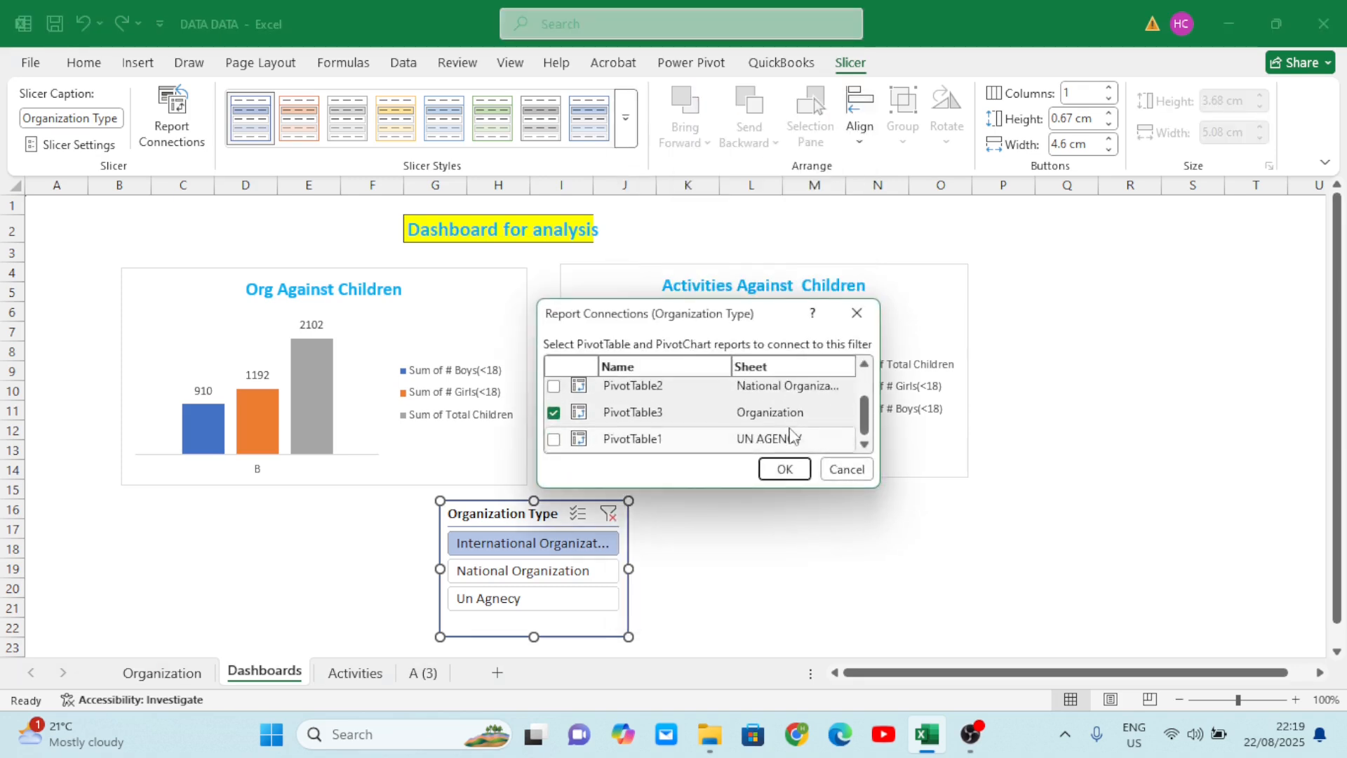
scroll(869, 365, up, 2)
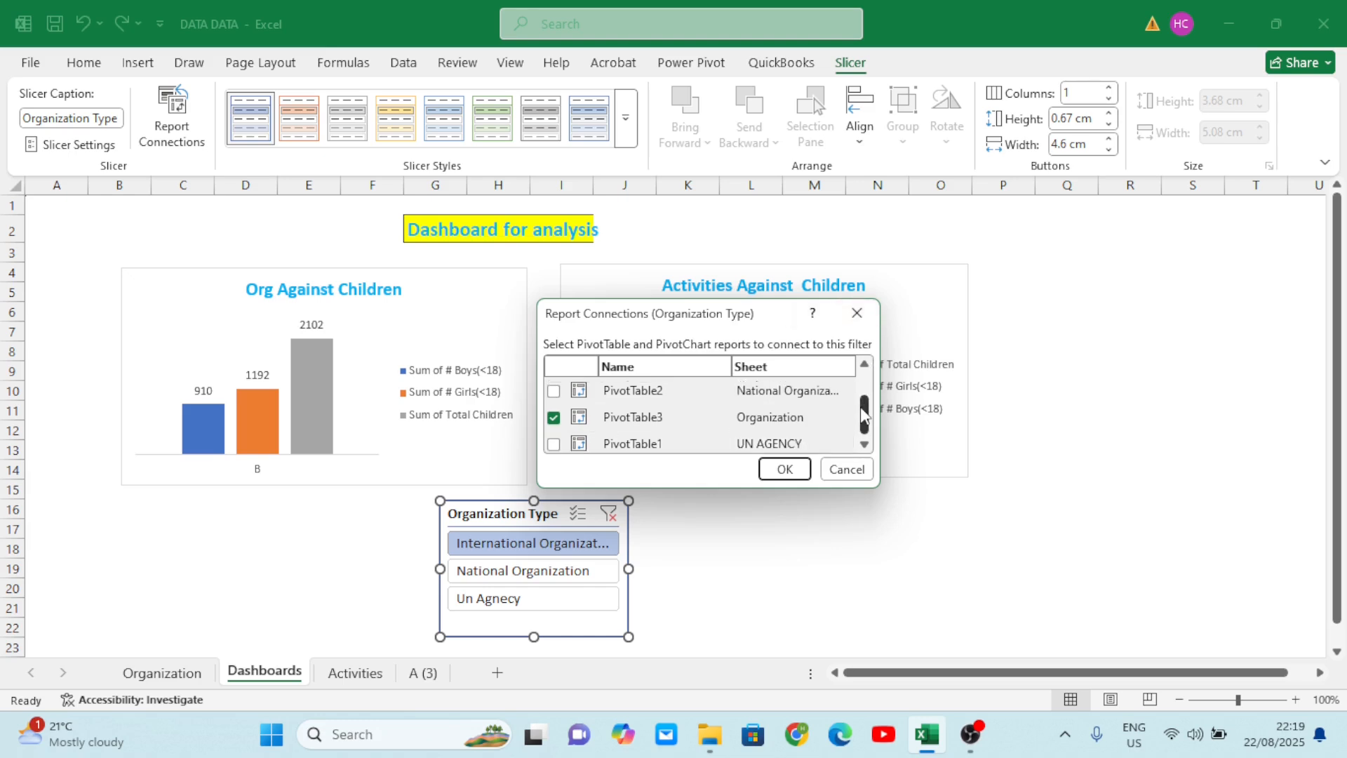
click(857, 313)
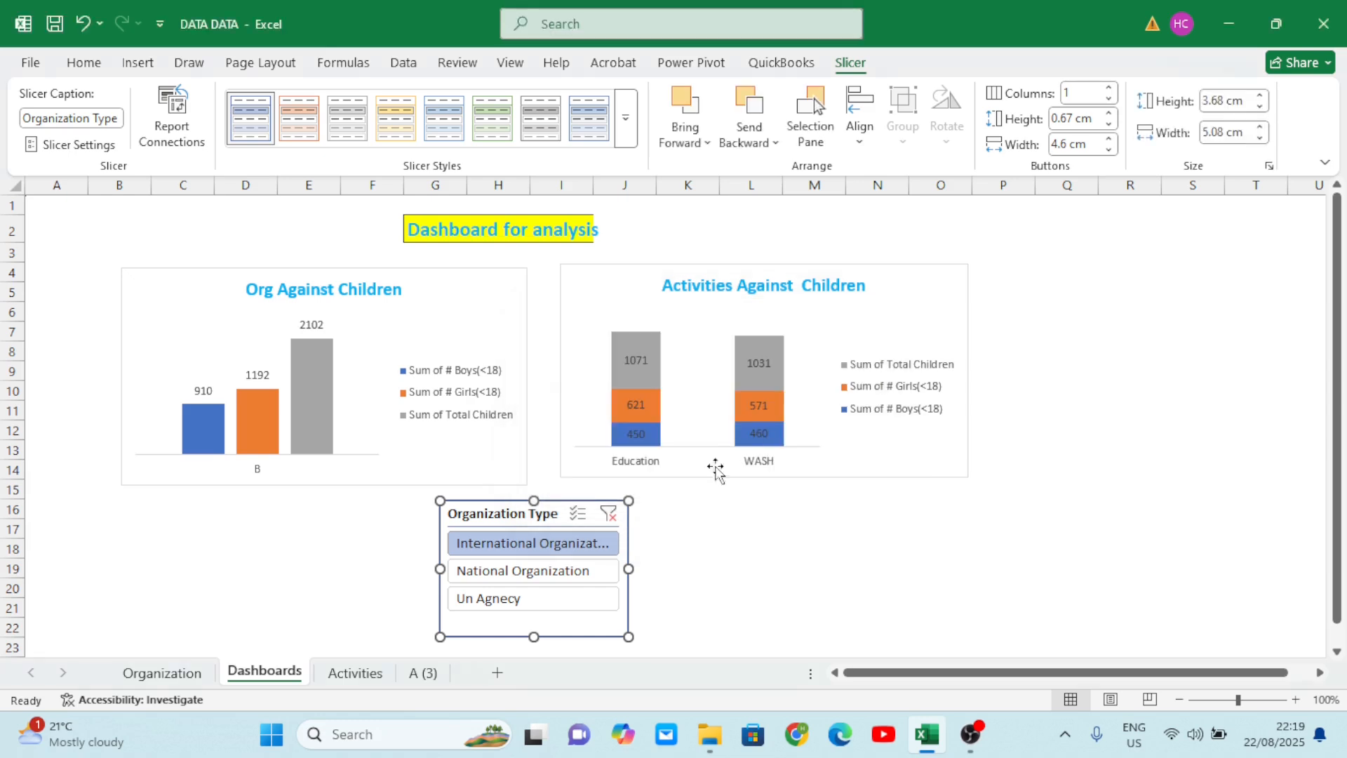